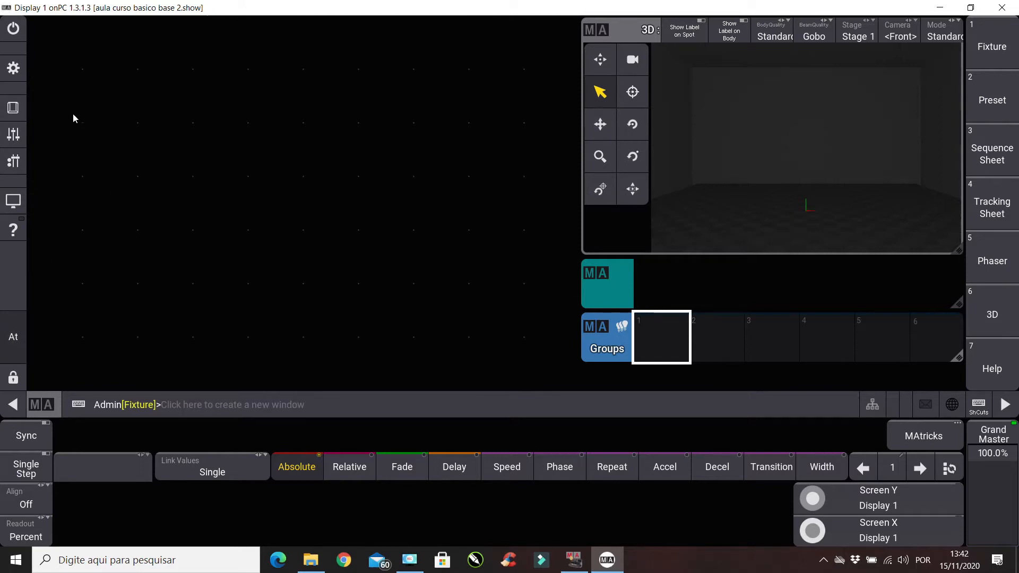
# - Add a Sequence sheet window filling the upper part of the empty area beside the 3D window
pyautogui.moveTo(37, 21); pyautogui.dragTo(583, 254)
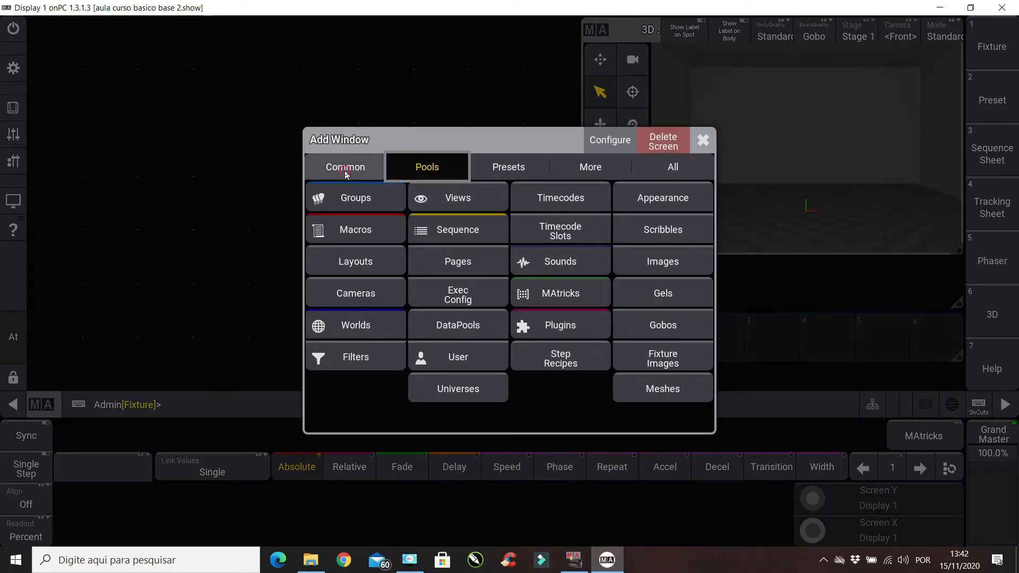
pyautogui.click(345, 169)
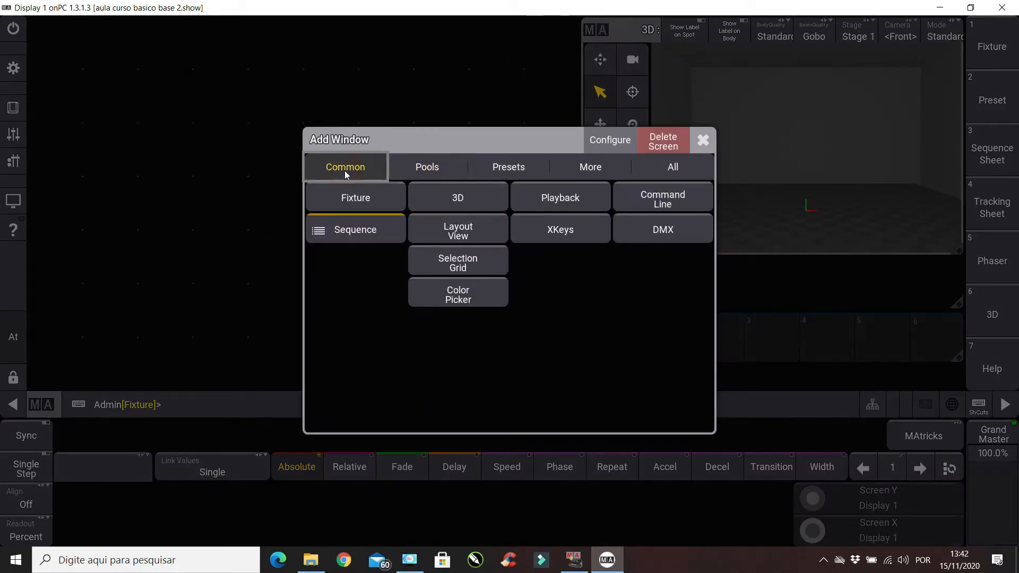
pyautogui.click(356, 230)
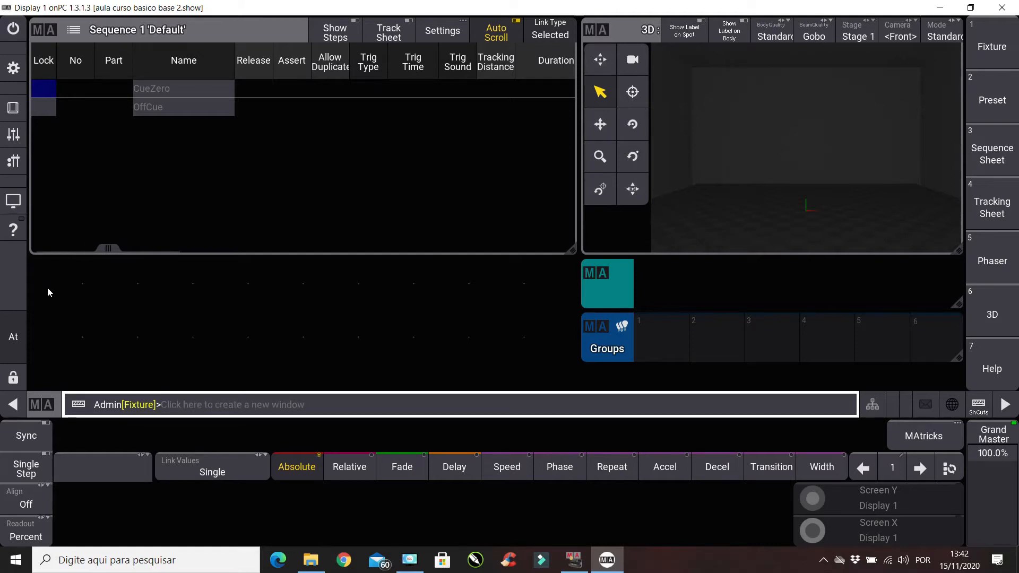
# - Add a Sequence pool window below the sequence sheet, shrink it to a single row of three slots and lower it
pyautogui.moveTo(30, 256); pyautogui.dragTo(3, 274)
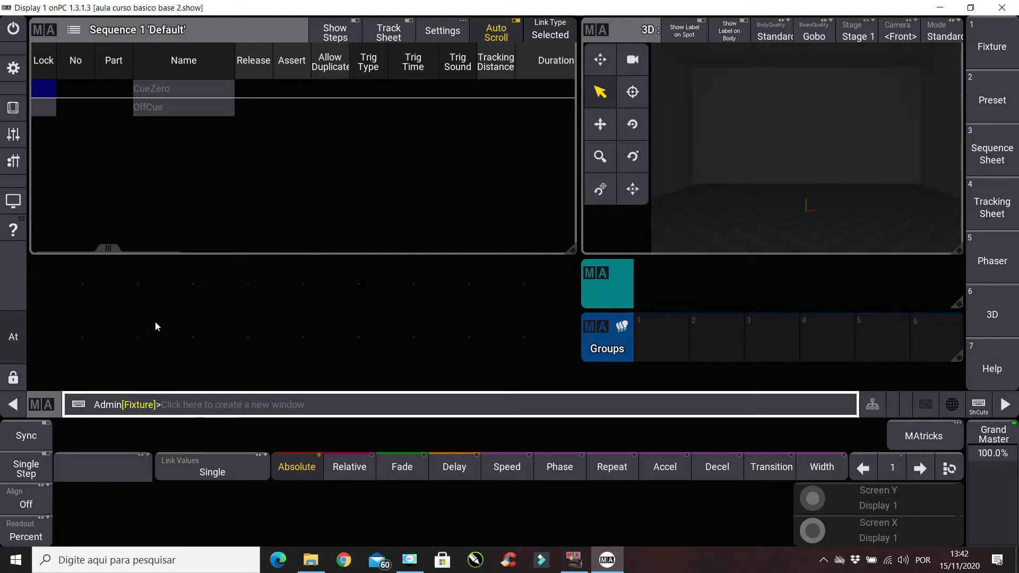
pyautogui.moveTo(57, 278); pyautogui.dragTo(582, 346)
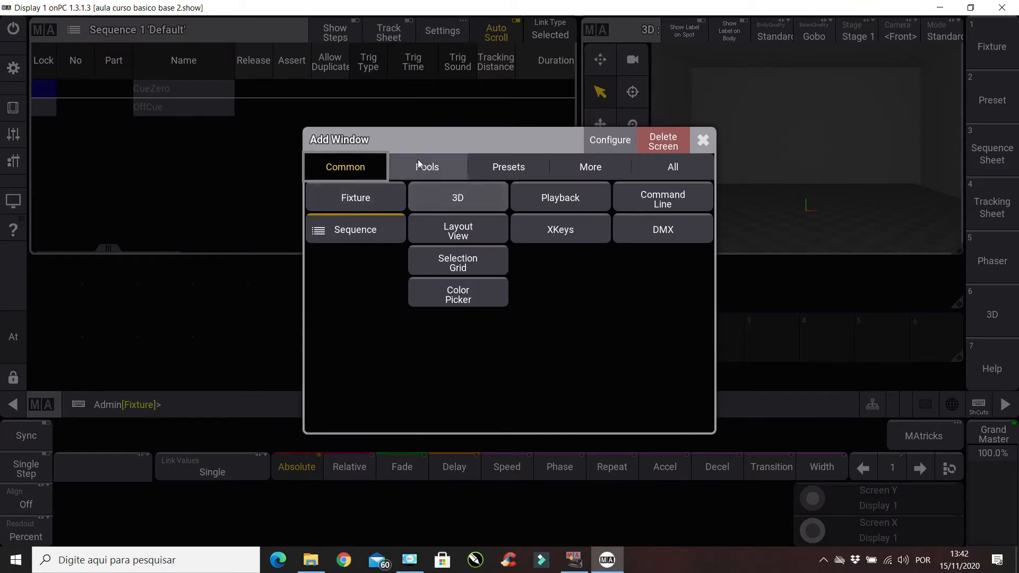
pyautogui.click(418, 160)
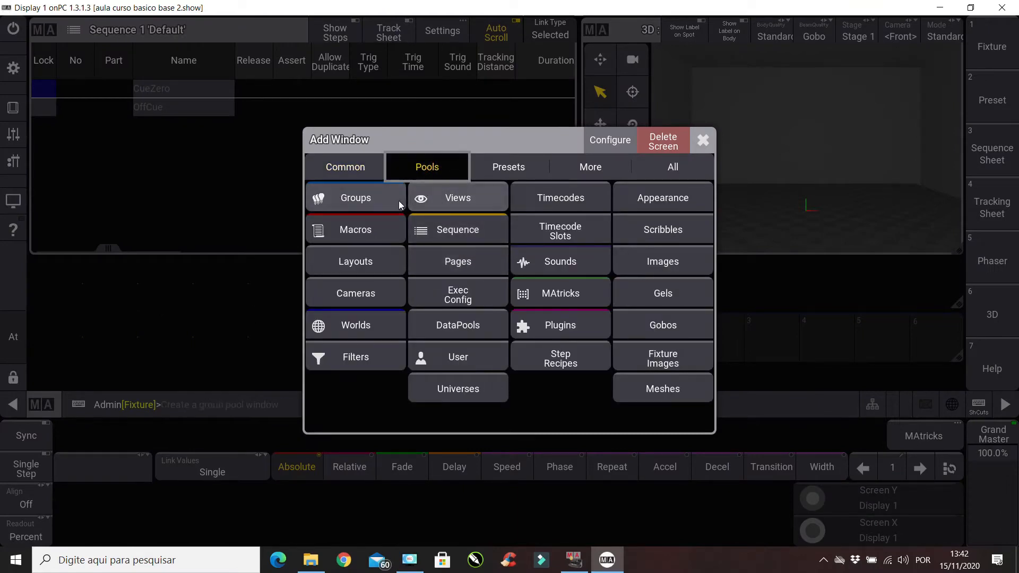
pyautogui.click(493, 229)
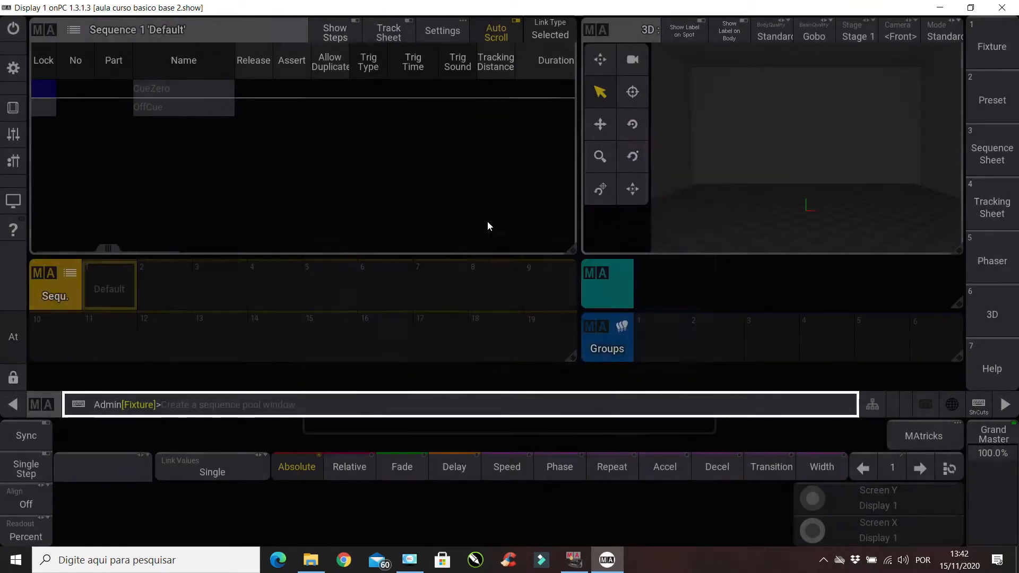
pyautogui.moveTo(569, 356); pyautogui.dragTo(245, 311)
pyautogui.moveTo(65, 312); pyautogui.dragTo(68, 376)
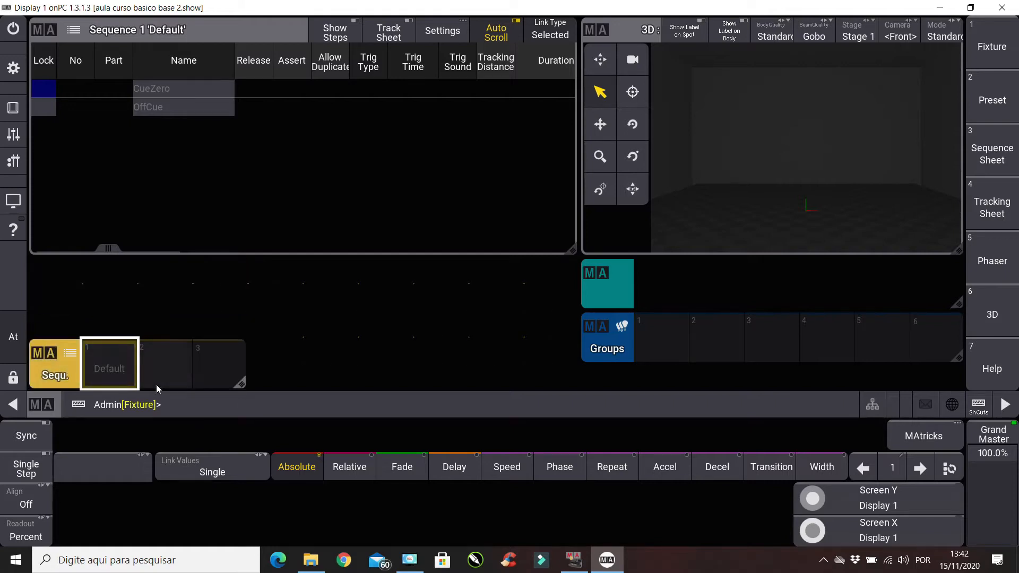
# - Shrink the Groups pool to one slot and move the Sequence pool into the same row, under the teal preset pool
pyautogui.moveTo(258, 345)
pyautogui.mouseDown()
pyautogui.moveTo(450, 389)
pyautogui.moveTo(319, 368)
pyautogui.mouseUp()
pyautogui.click(703, 138)
pyautogui.moveTo(957, 358)
pyautogui.mouseDown()
pyautogui.moveTo(689, 362)
pyautogui.moveTo(870, 358)
pyautogui.moveTo(743, 361)
pyautogui.mouseUp()
pyautogui.moveTo(928, 295)
pyautogui.mouseDown()
pyautogui.moveTo(830, 357)
pyautogui.moveTo(849, 361)
pyautogui.mouseUp()
pyautogui.moveTo(81, 379); pyautogui.dragTo(636, 354)
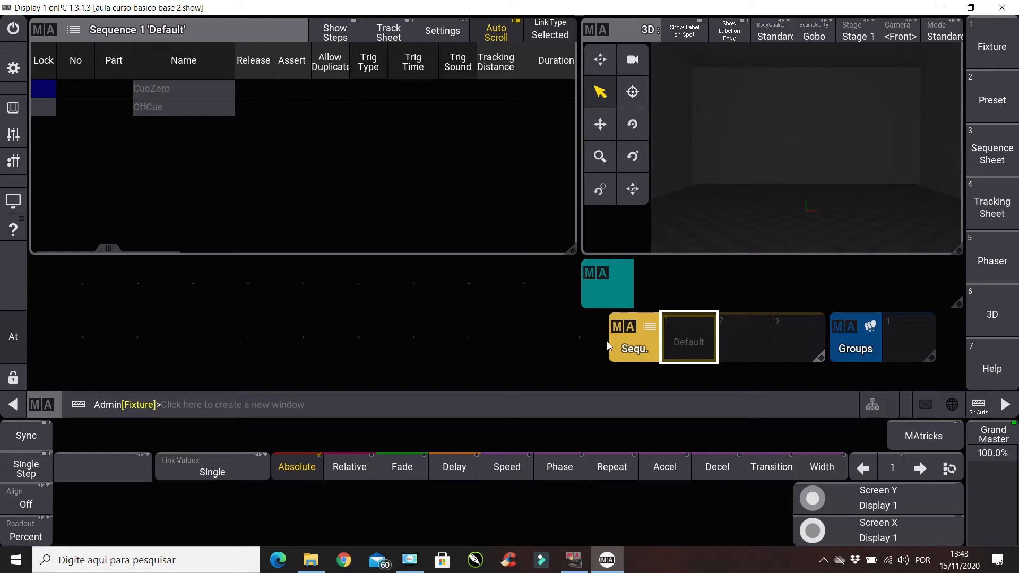
pyautogui.moveTo(637, 353); pyautogui.dragTo(619, 357)
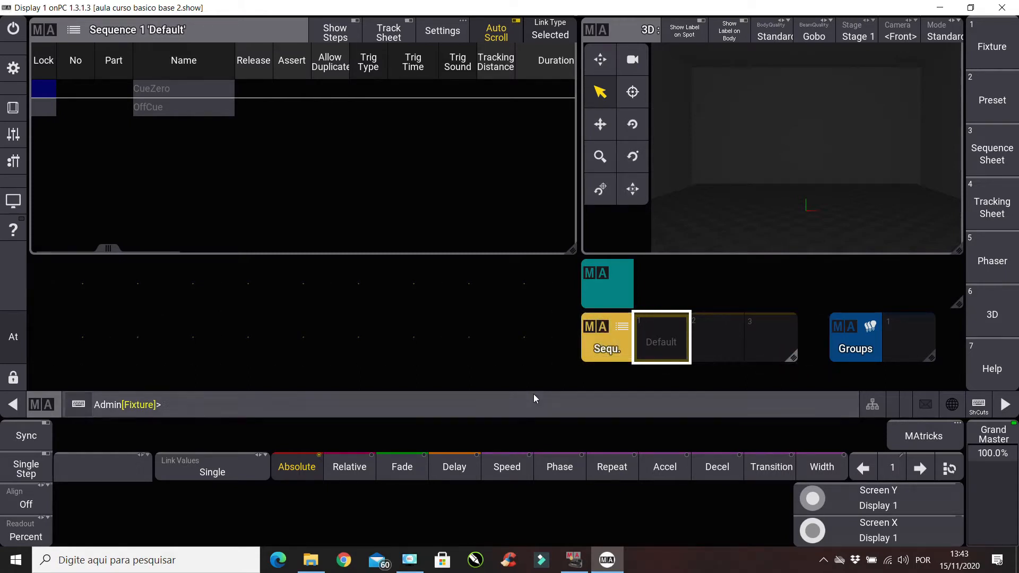
# - Place the Groups pool at the far end of its row and widen the Sequence pool to four slots
pyautogui.moveTo(853, 352); pyautogui.dragTo(817, 349)
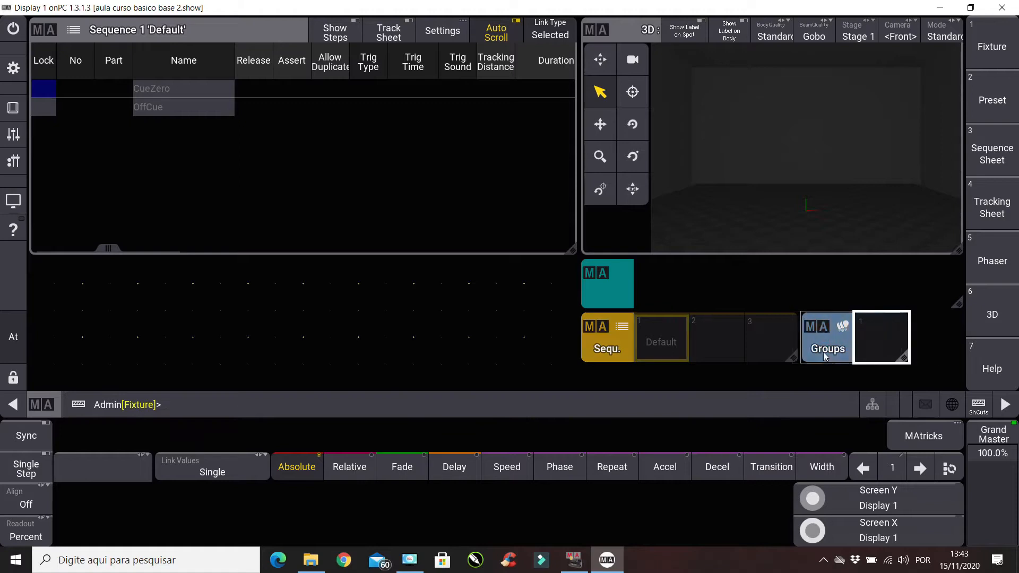
pyautogui.moveTo(904, 357)
pyautogui.mouseDown()
pyautogui.moveTo(955, 359)
pyautogui.moveTo(905, 366)
pyautogui.mouseUp()
pyautogui.moveTo(835, 353); pyautogui.dragTo(967, 366)
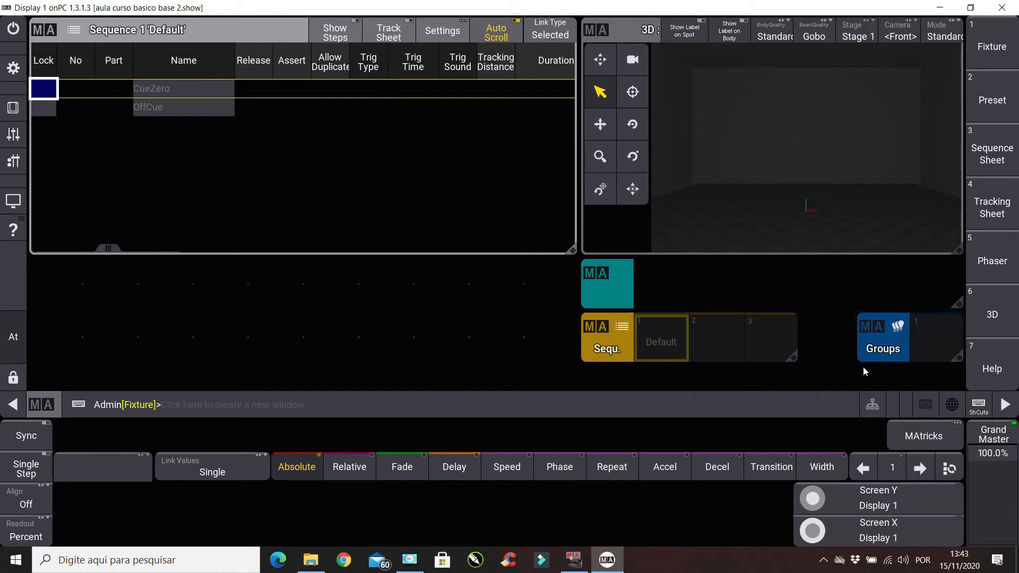
pyautogui.moveTo(794, 356); pyautogui.dragTo(849, 358)
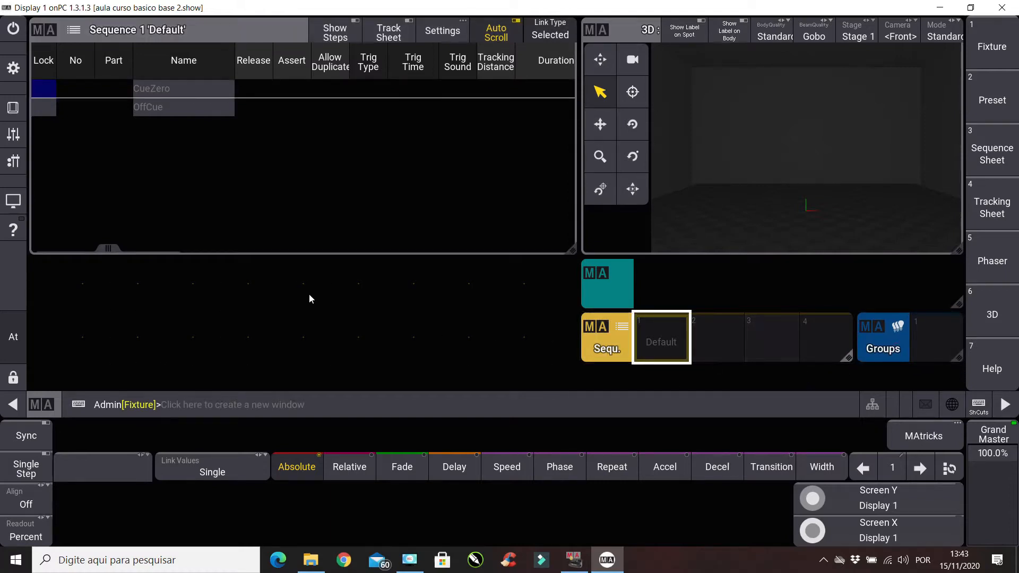
# - Shorten the sequence sheet window slightly and add a Playback window filling the free area beneath it
pyautogui.moveTo(572, 250); pyautogui.dragTo(571, 224)
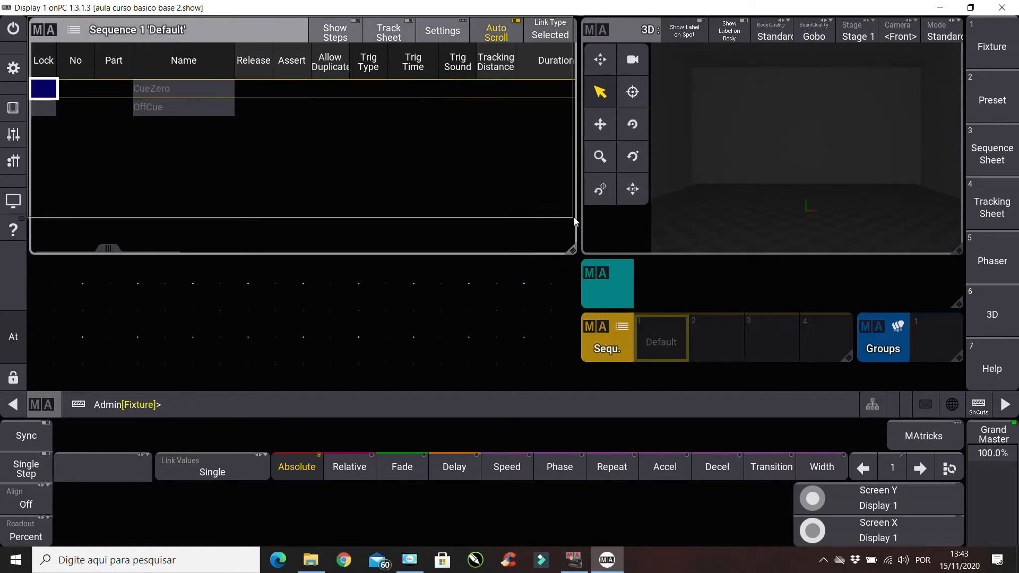
pyautogui.moveTo(33, 233); pyautogui.dragTo(583, 386)
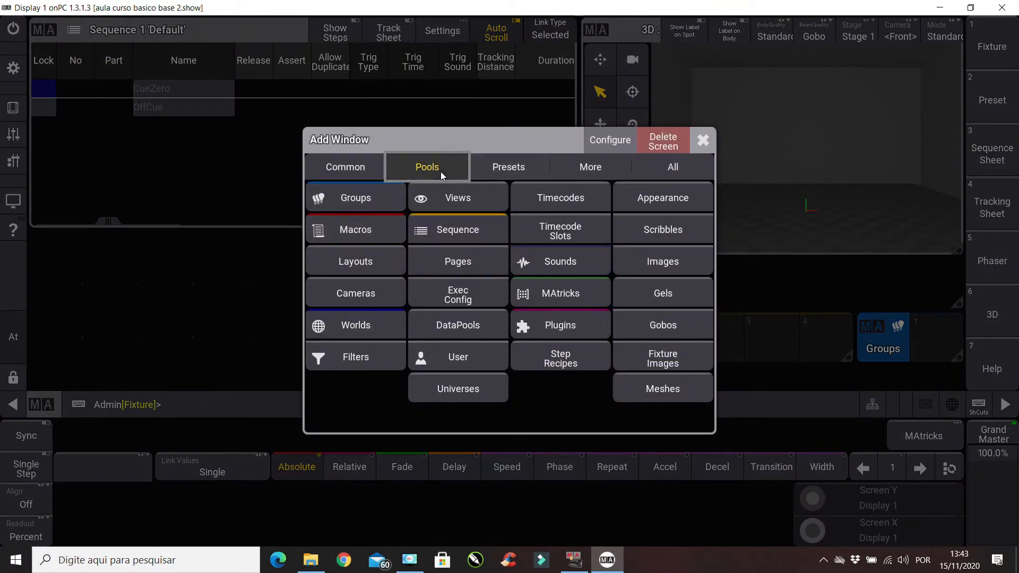
pyautogui.click(361, 171)
pyautogui.click(571, 199)
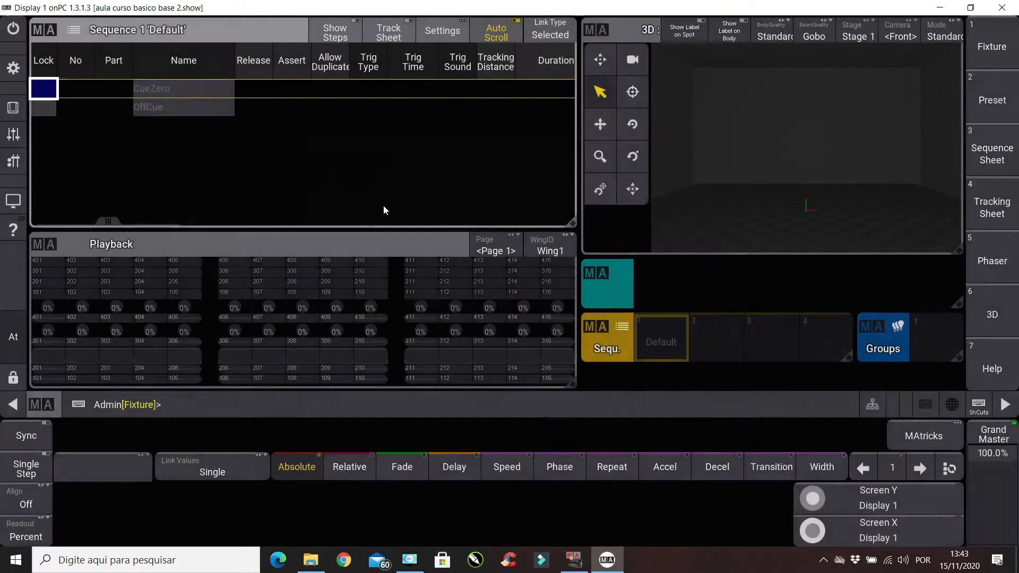
# - Hide Row400, Row300 and Row100 in the Playback window's display settings
pyautogui.click(50, 246)
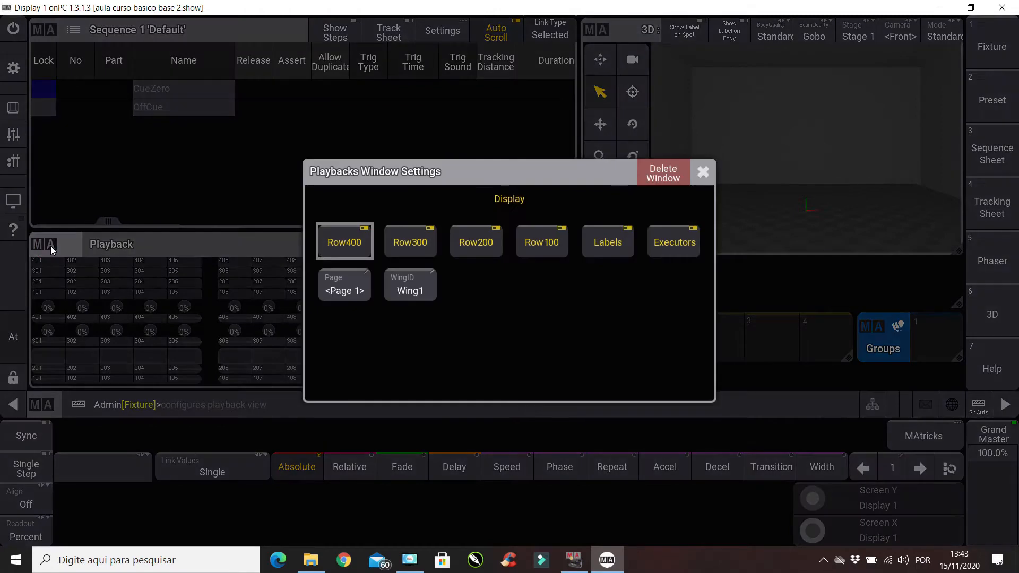
pyautogui.click(409, 242)
pyautogui.click(345, 242)
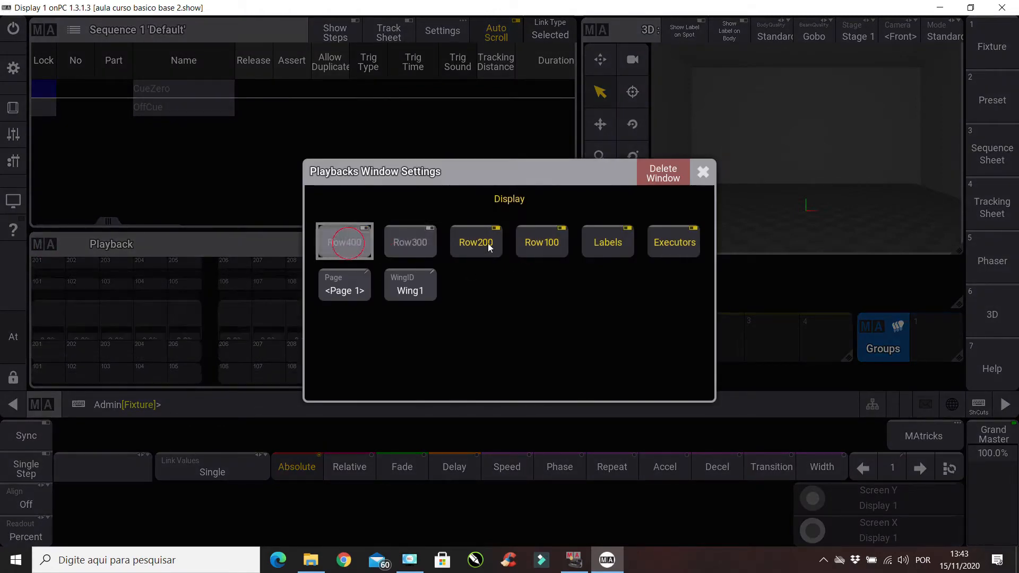
pyautogui.click(536, 243)
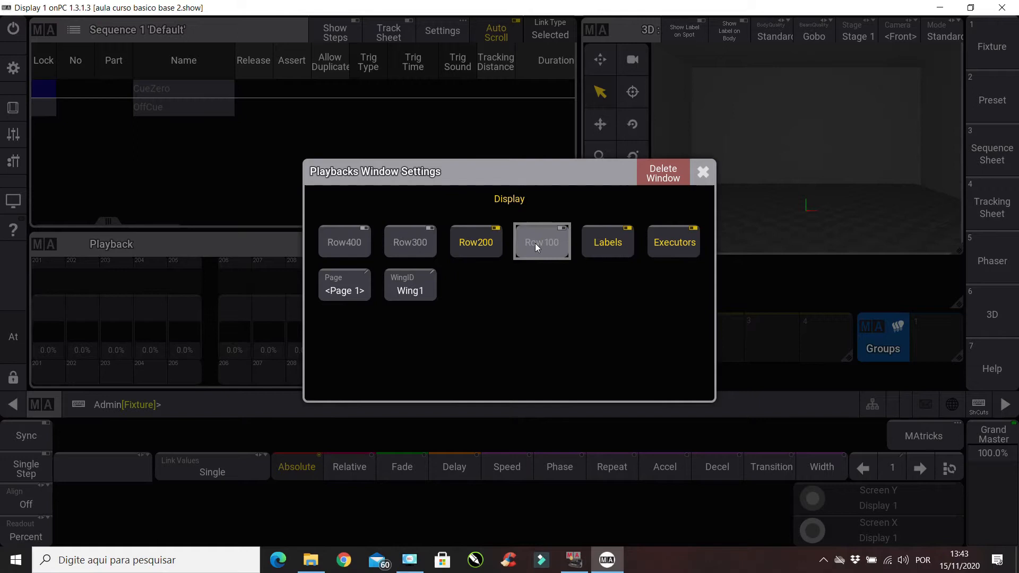
pyautogui.click(703, 171)
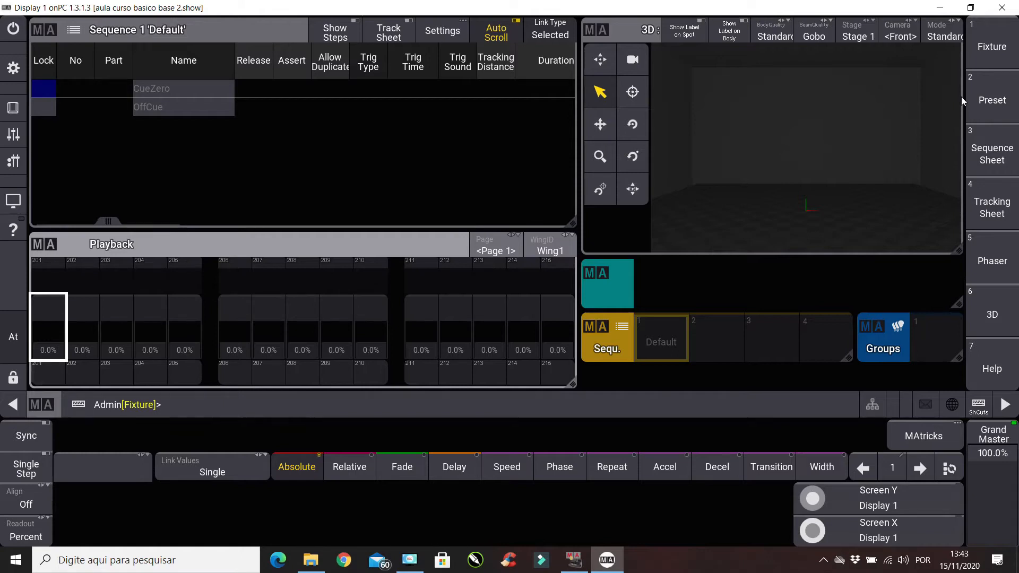
# - Store the current window layout on the Fixture view button, for display Internal 1
pyautogui.click(988, 40)
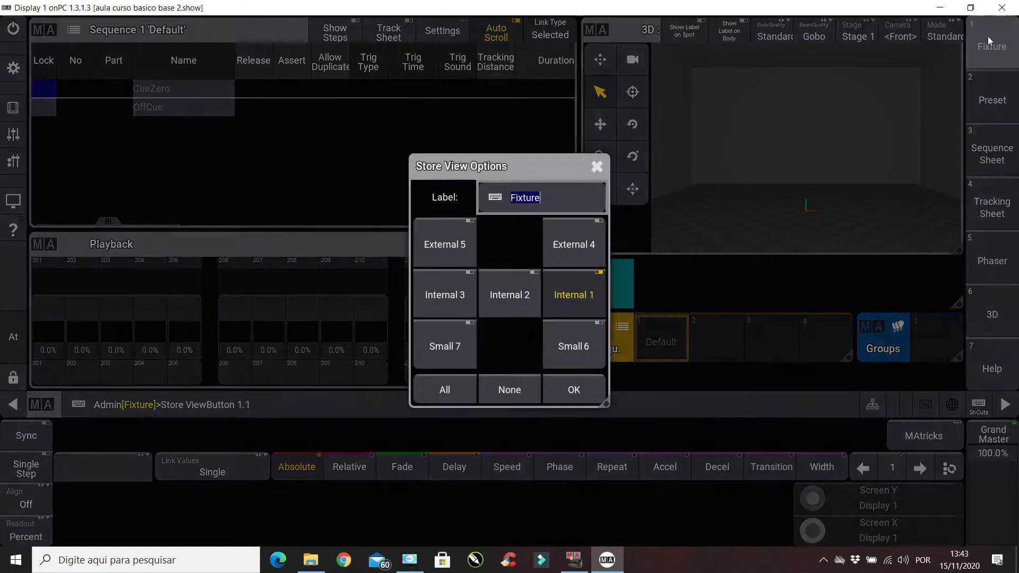
pyautogui.click(587, 397)
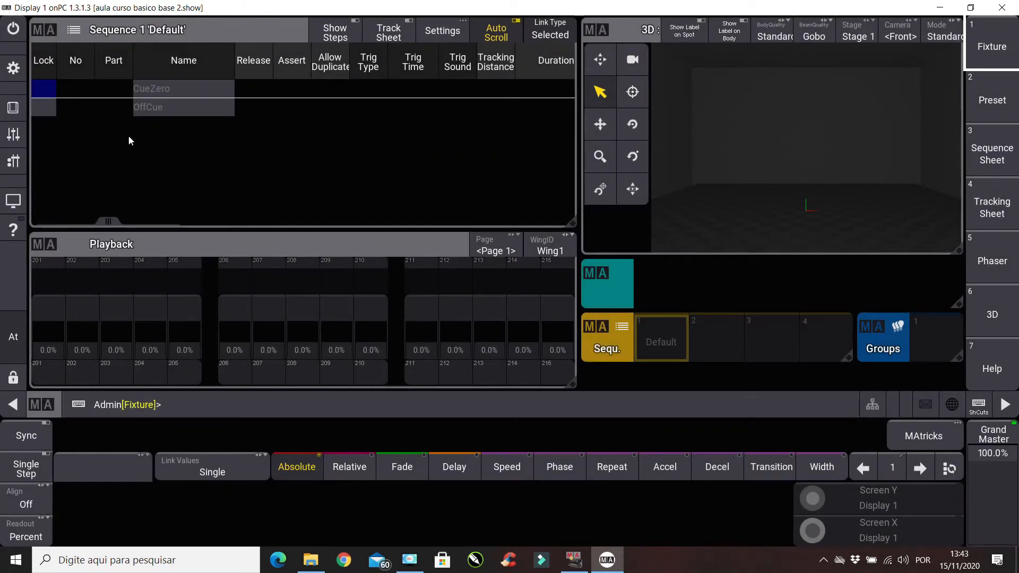
# - Start inserting a new fixture in the patch and filter the grandMA2 library by "rush"
pyautogui.click(14, 68)
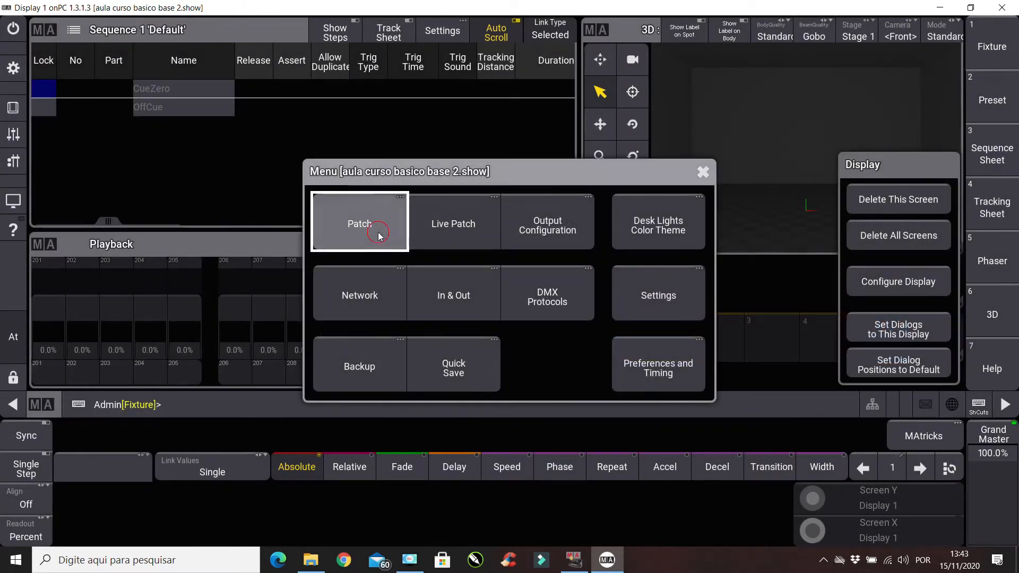
pyautogui.click(378, 233)
pyautogui.click(524, 93)
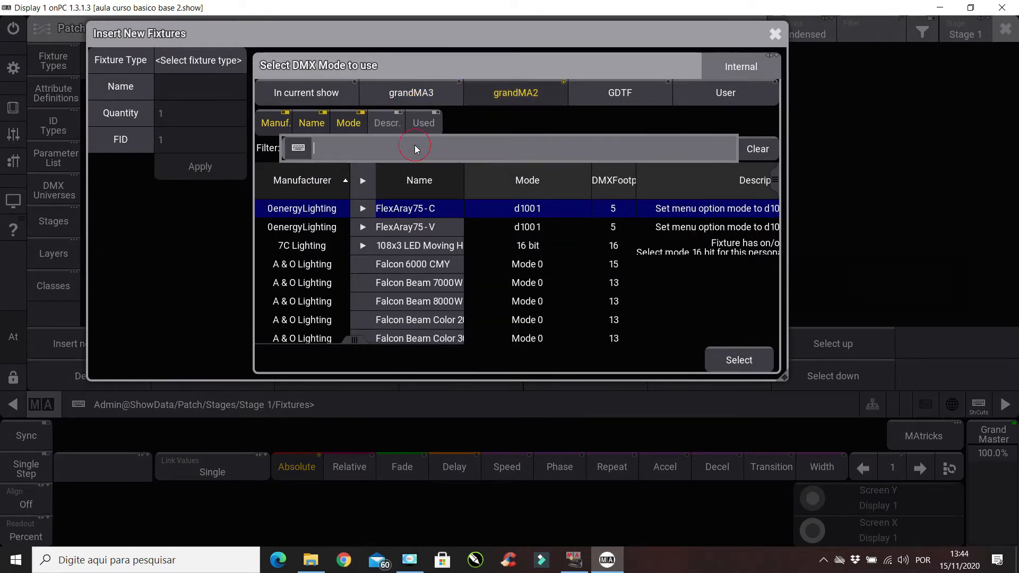
pyautogui.write('ru')
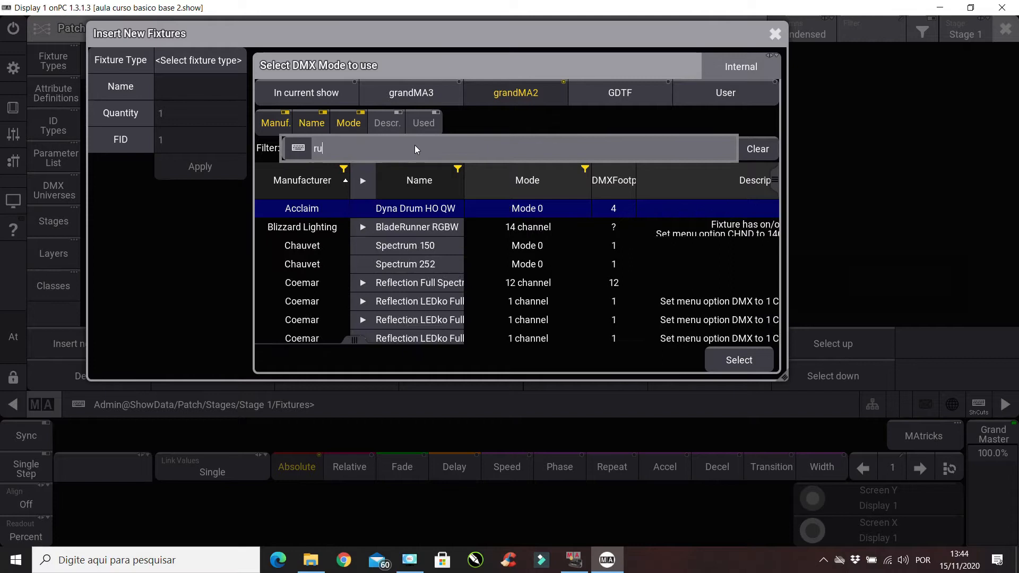
pyautogui.write('sh')
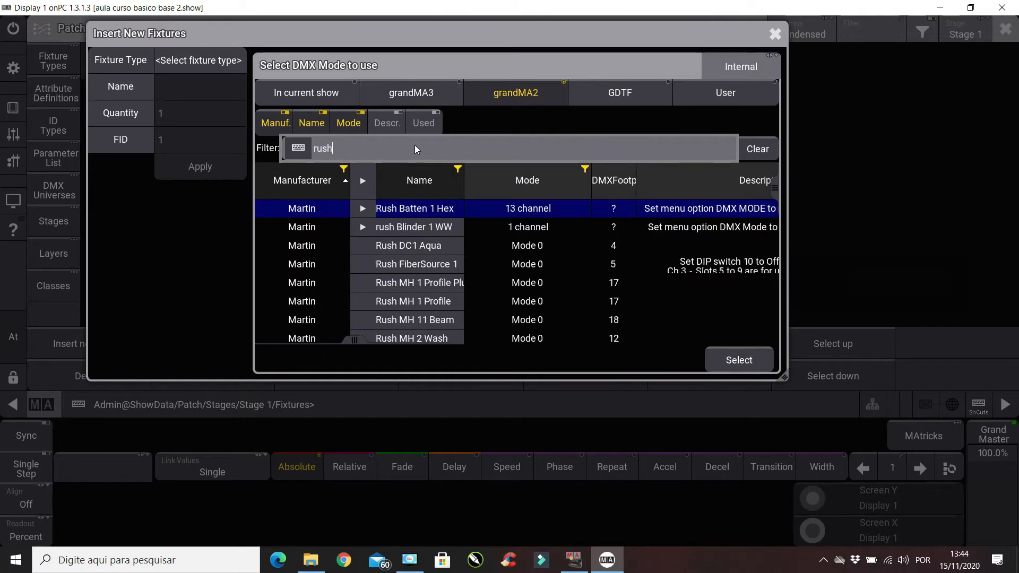
# - Choose the Martin Rush MH 3 Beam in Mode 0 as the fixture type
pyautogui.press('Down')
pyautogui.press('Down')
pyautogui.press('Down')
pyautogui.press('Down')
pyautogui.press('Down')
pyautogui.press('Down')
pyautogui.press('Down')
pyautogui.press('Down')
pyautogui.press('Down')
pyautogui.press('Down')
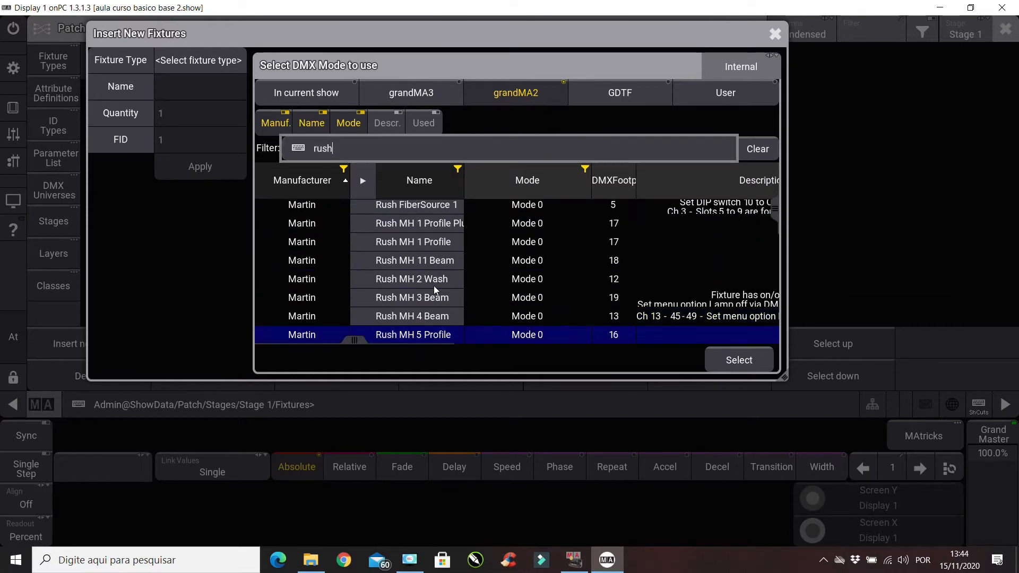
pyautogui.click(428, 300)
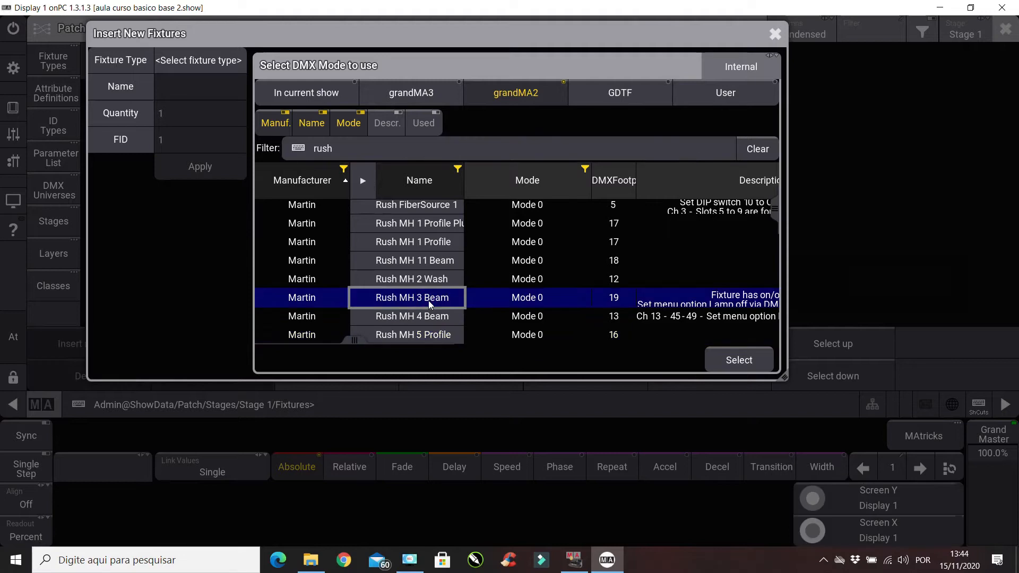
pyautogui.doubleClick(429, 300)
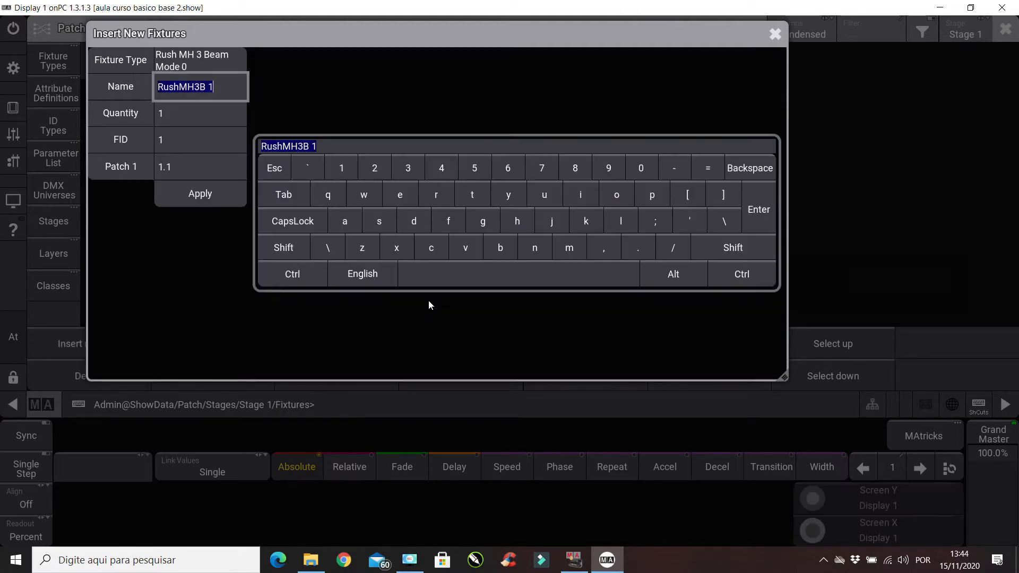
# - Insert the Rush MH 3 Beam fixtures with a quantity of 10 and leave the patch
pyautogui.click(160, 116)
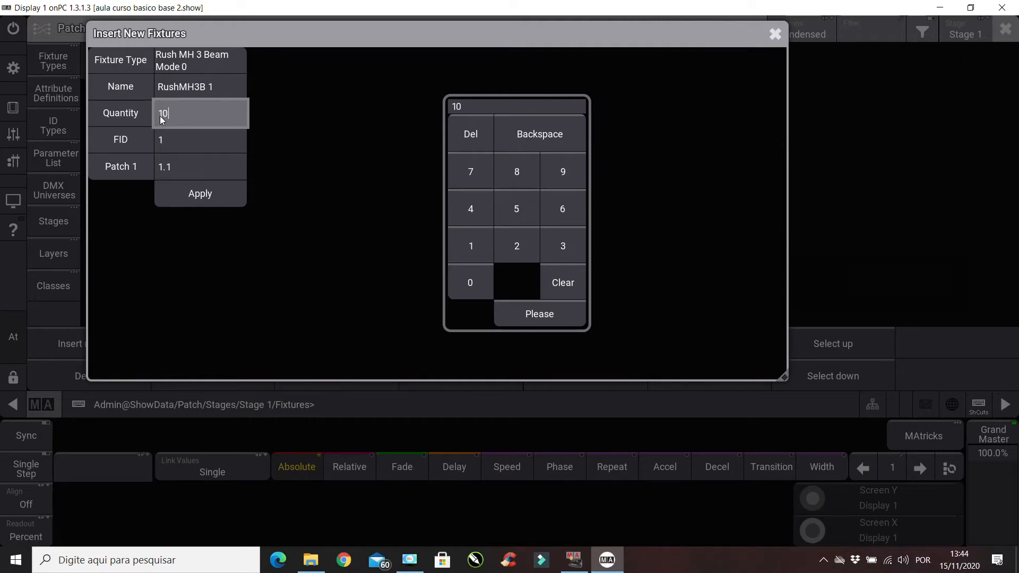
pyautogui.write('10')
pyautogui.click(200, 193)
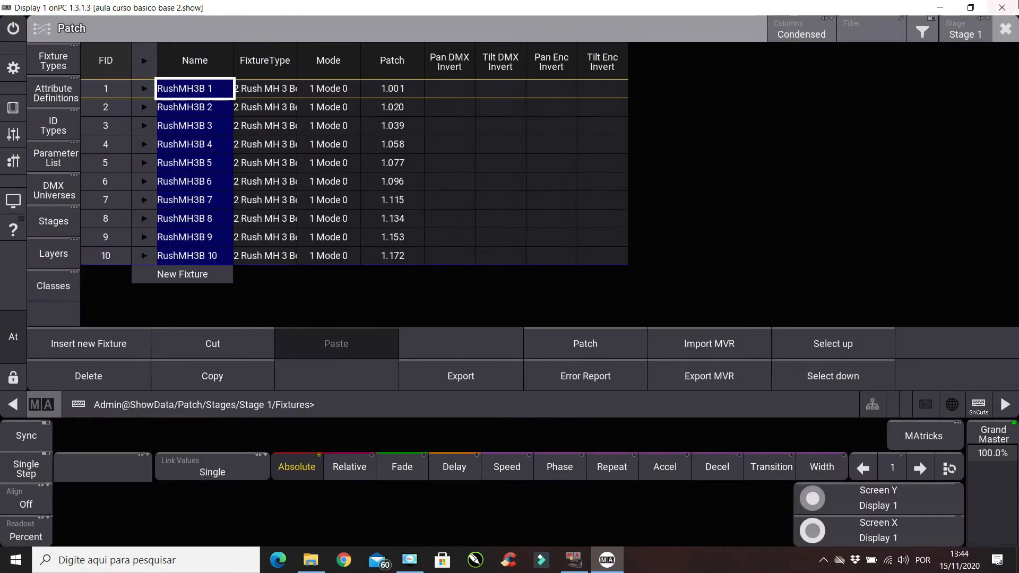
pyautogui.click(1005, 29)
pyautogui.click(439, 310)
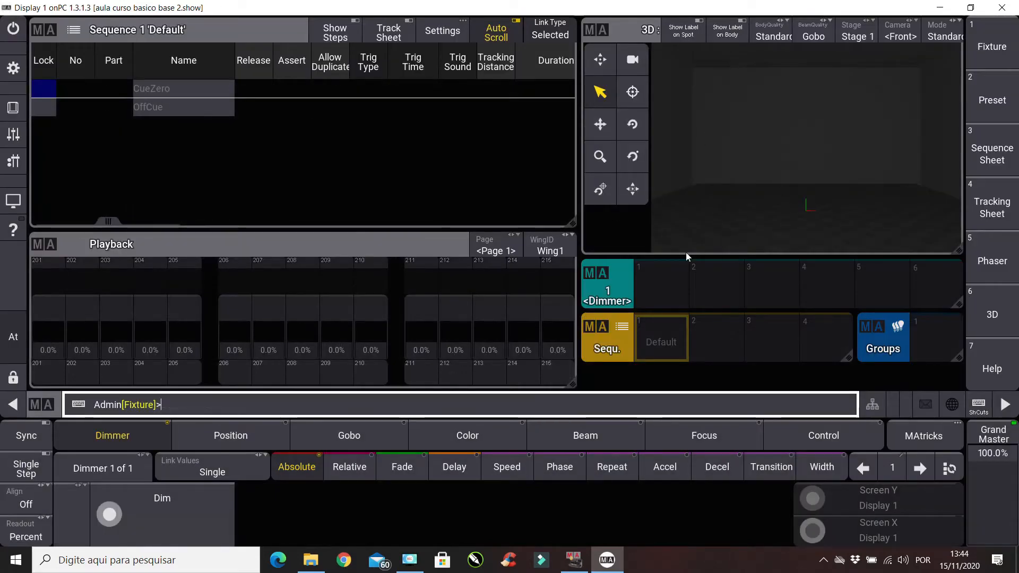
# - Put the 3D window in Setup mode and select fixtures 1 Thru 10 with keyboard shortcuts enabled
pyautogui.click(961, 39)
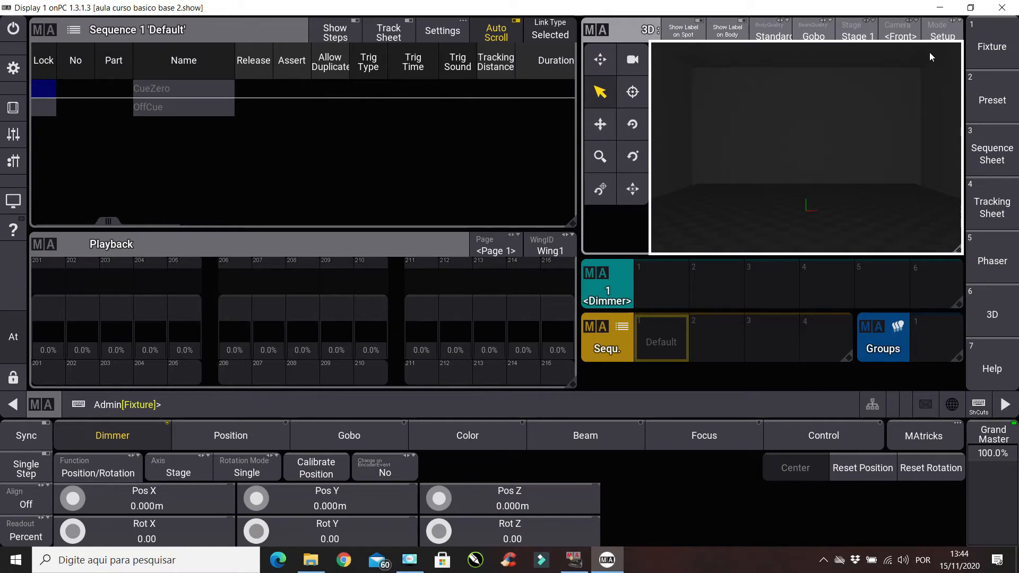
pyautogui.click(980, 407)
pyautogui.write('1')
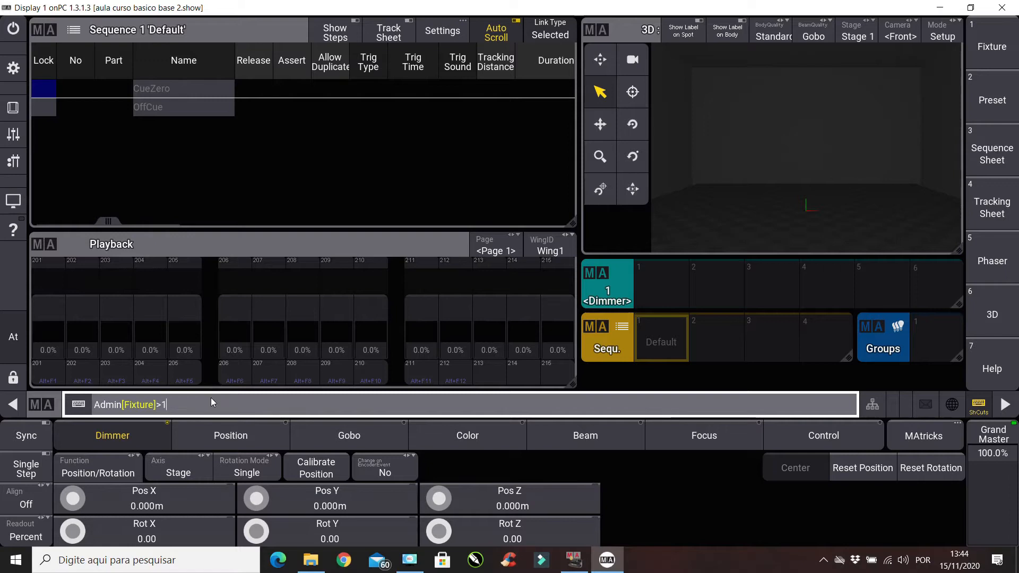
pyautogui.write(' Thru 10')
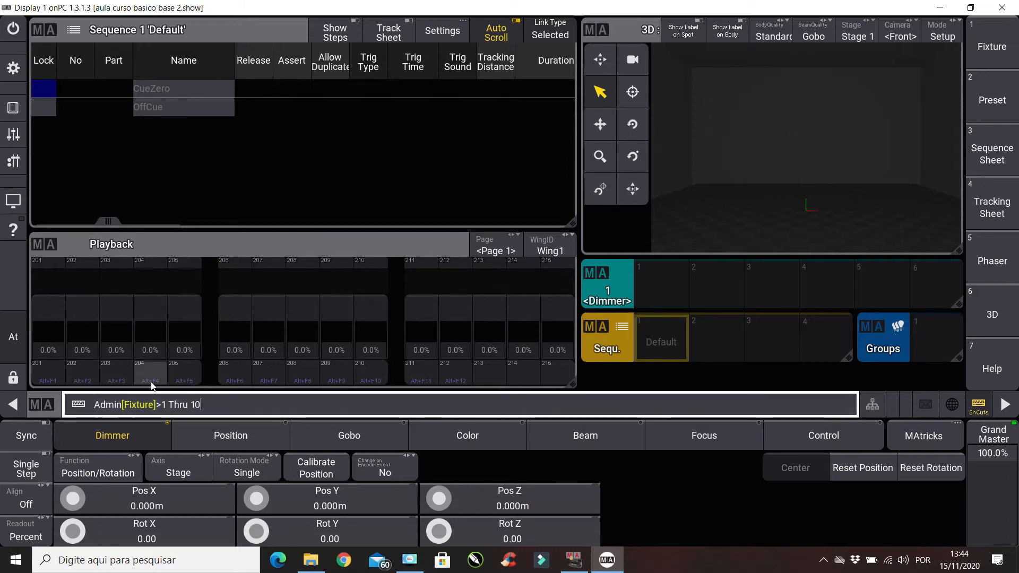
pyautogui.press('Return')
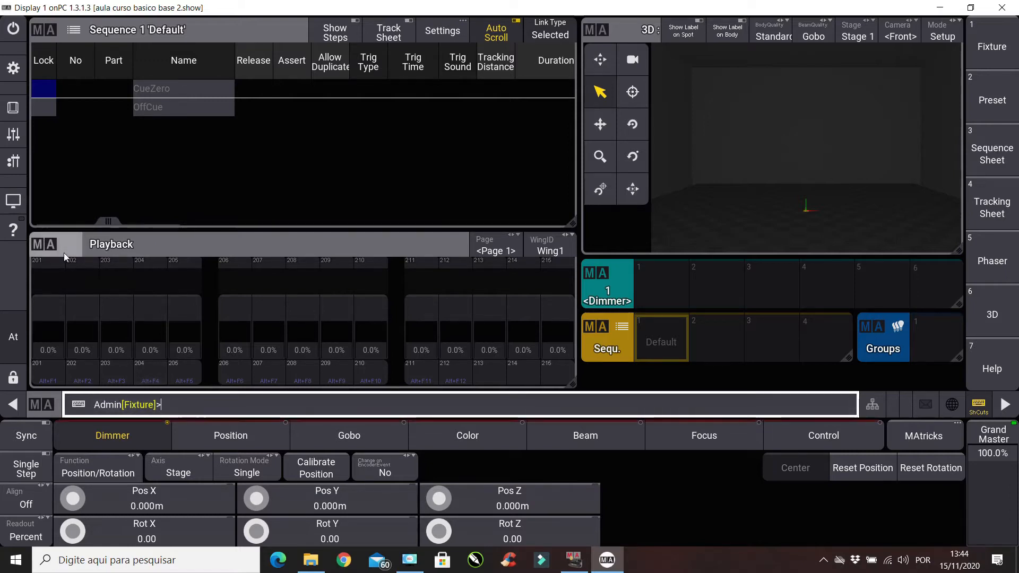
# - Position the selected fixtures at Pos Z 9.400 m and Pos Y 2.400 m, aligned along Pos X from -5.400 to 5.400 m
pyautogui.scroll(10, 440, 503)
pyautogui.scroll(12, 438, 503)
pyautogui.scroll(2, 438, 502)
pyautogui.click(50, 507)
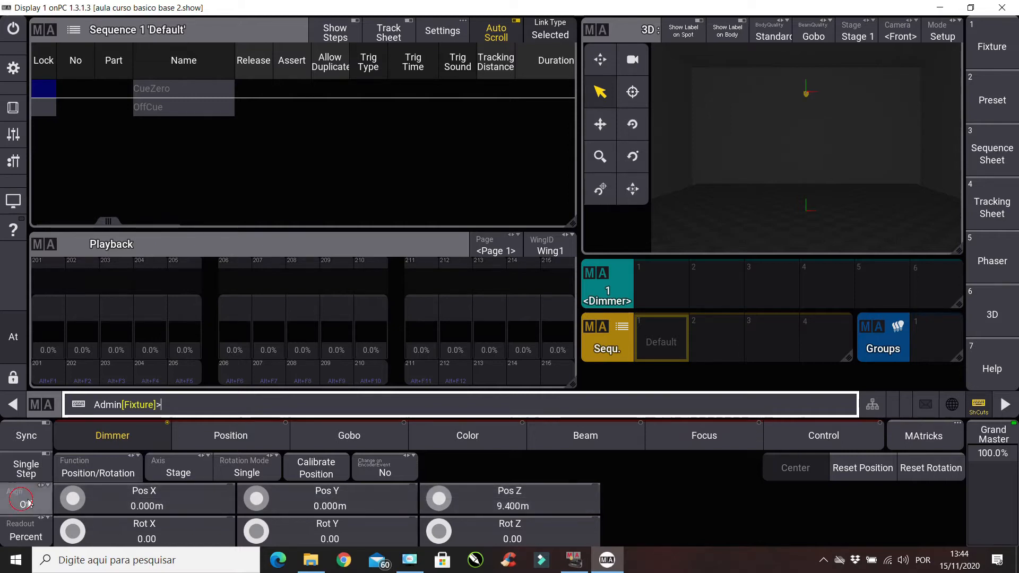
pyautogui.scroll(1, 72, 501)
pyautogui.scroll(10, 71, 501)
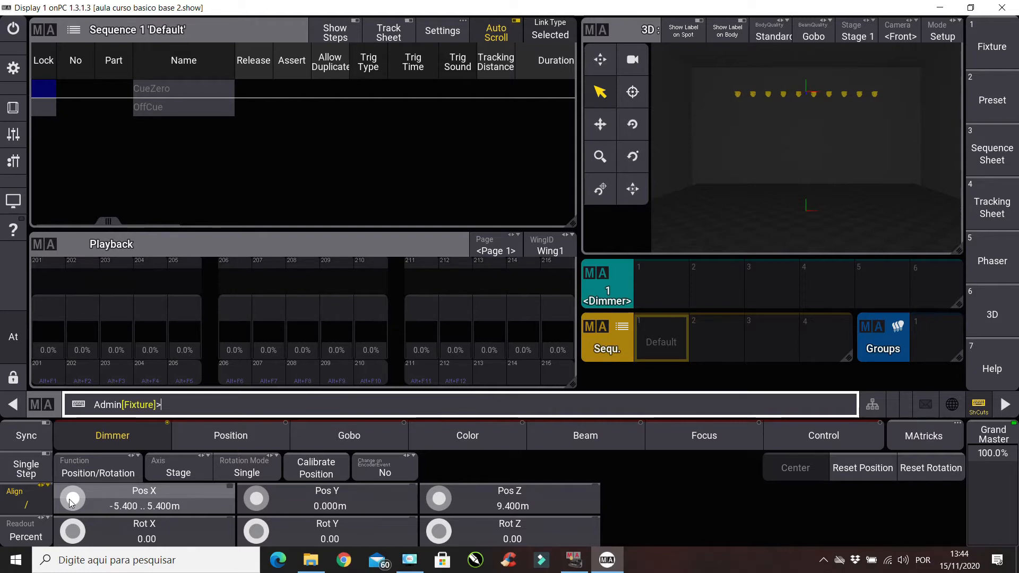
pyautogui.scroll(4, 258, 501)
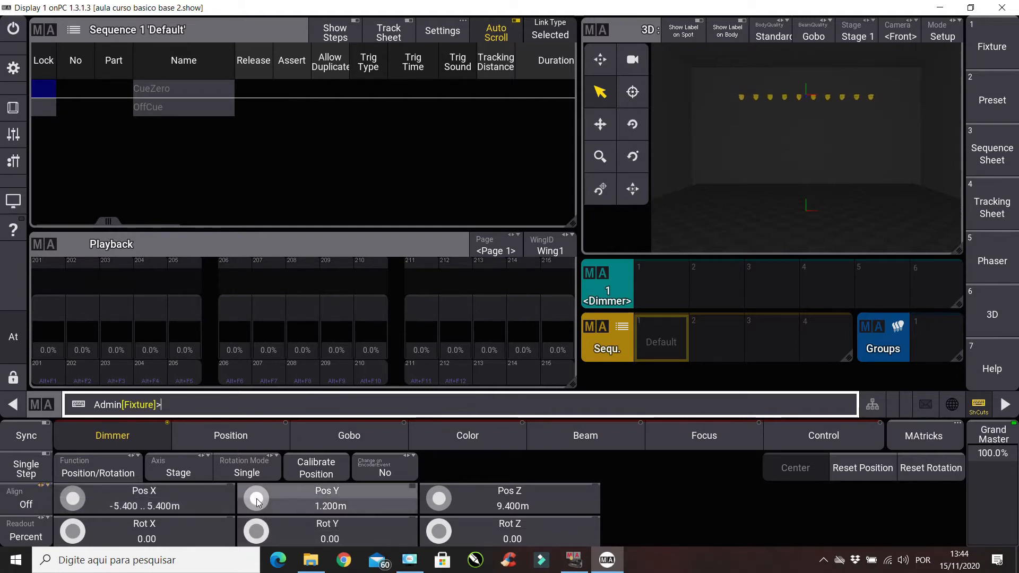
pyautogui.scroll(4, 257, 501)
# - Return the 3D window to Standard mode and bring the selected fixtures' dimmer to 100
pyautogui.click(938, 41)
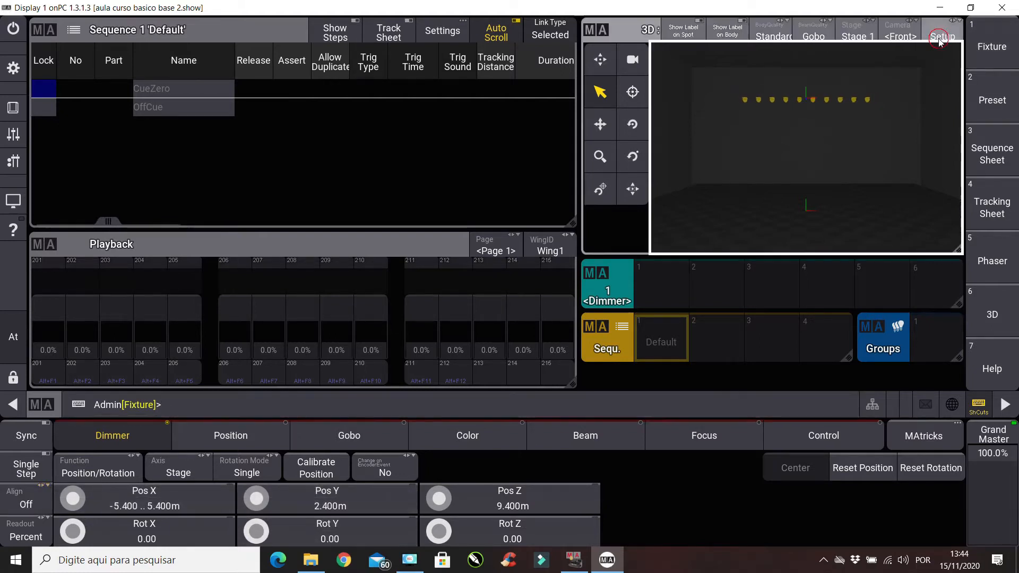
pyautogui.press('a')
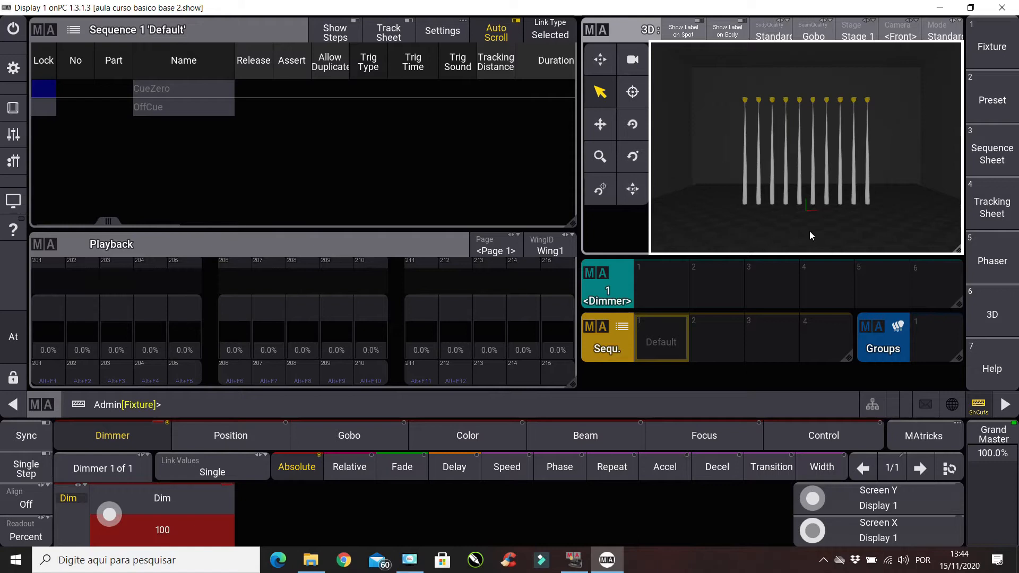
# - Tilt the selected fixtures to 37 and store the pose as Position preset 1
pyautogui.click(230, 435)
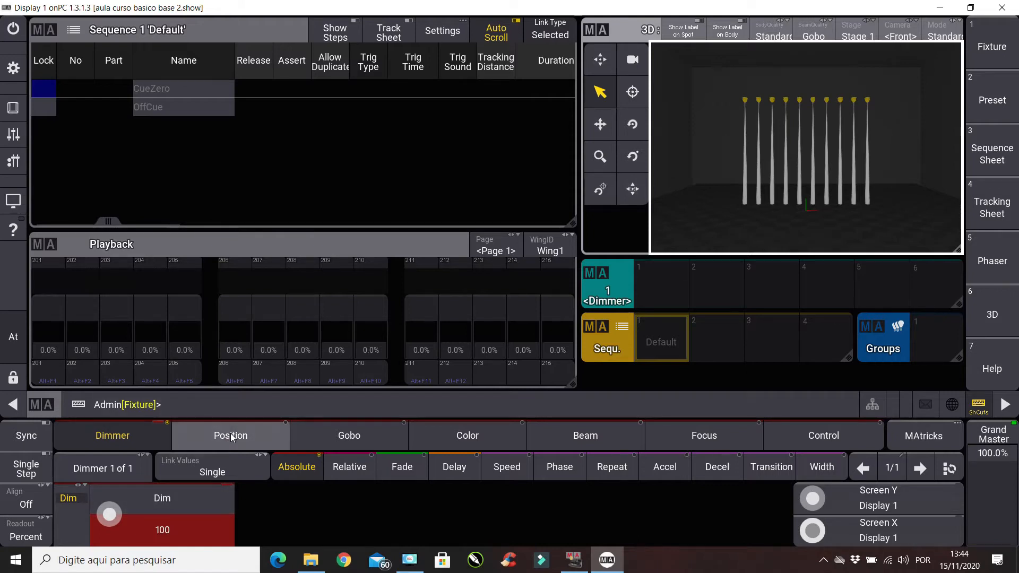
pyautogui.scroll(-13, 303, 511)
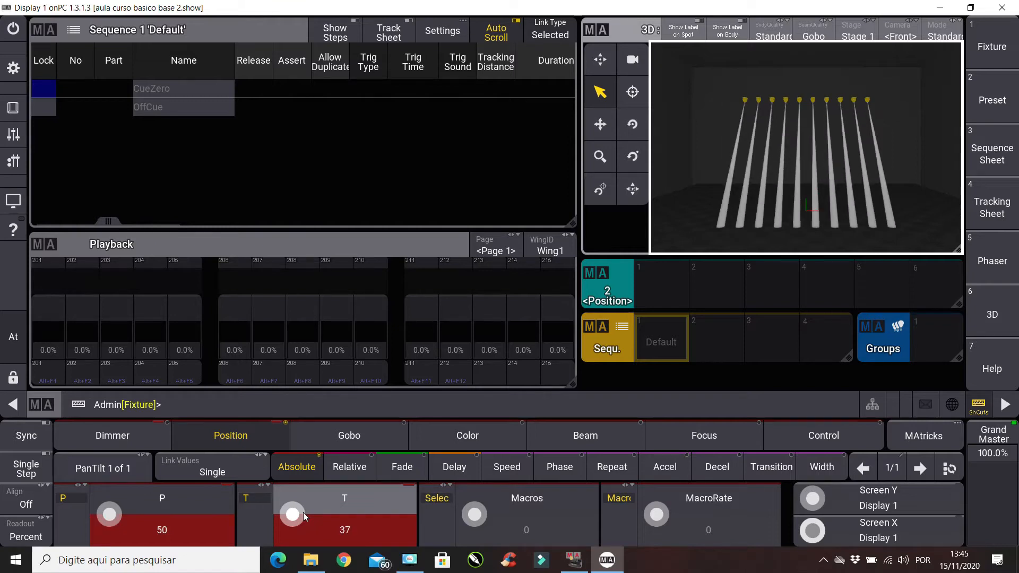
pyautogui.press('s')
pyautogui.click(655, 292)
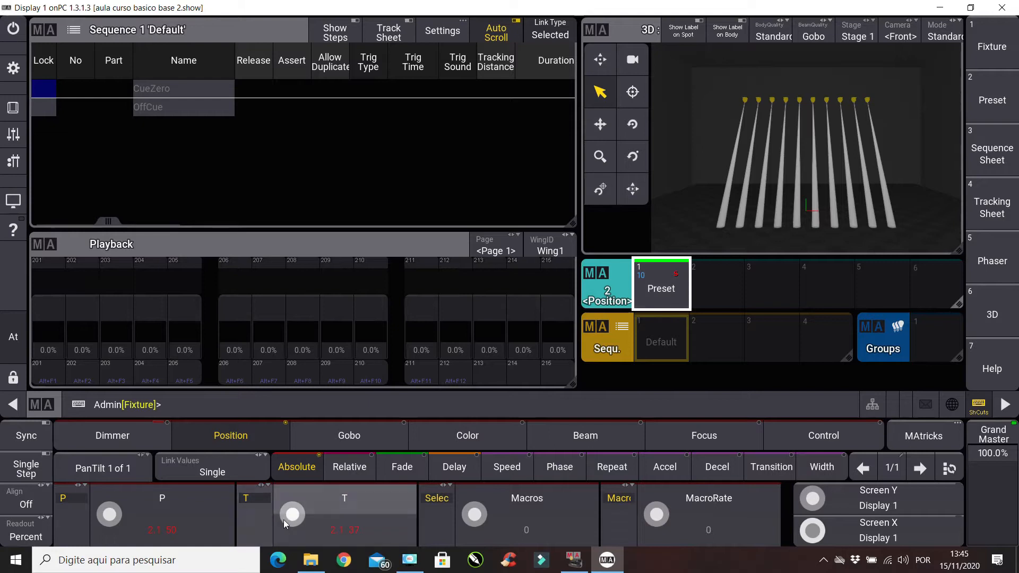
# - Tilt the selected fixtures to 16 and store the pose as Position preset 2
pyautogui.scroll(-17, 289, 514)
pyautogui.scroll(-4, 288, 514)
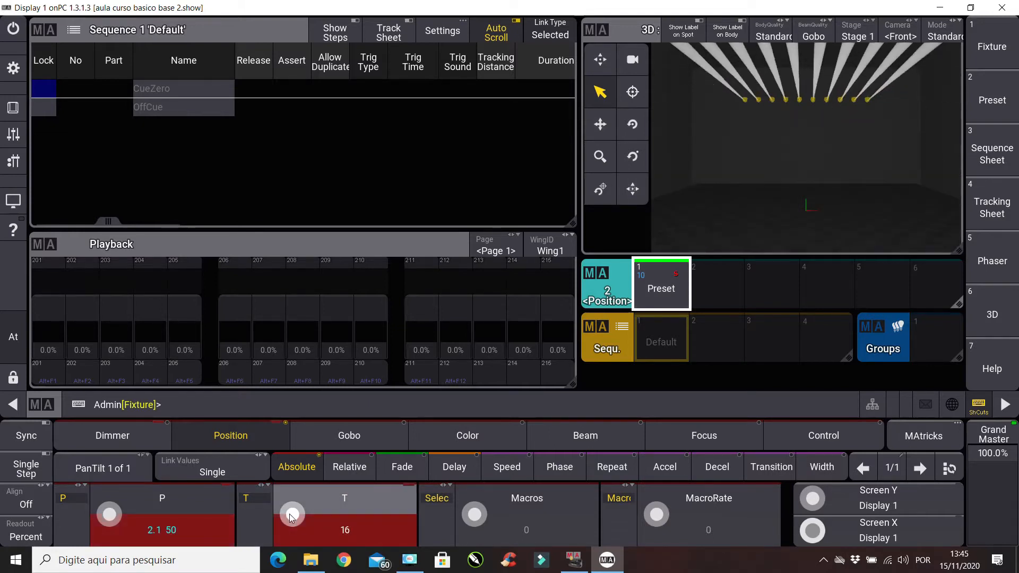
pyautogui.press('s')
pyautogui.click(706, 289)
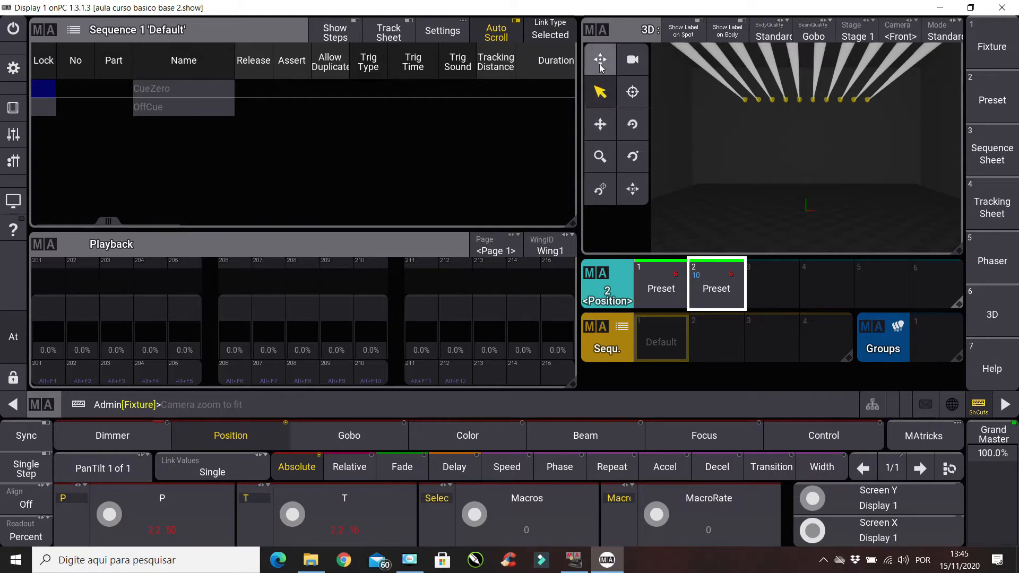
# - Aim all the beams at the stage origin with the 3D follow tool and store Position preset 3
pyautogui.click(632, 92)
pyautogui.click(806, 212)
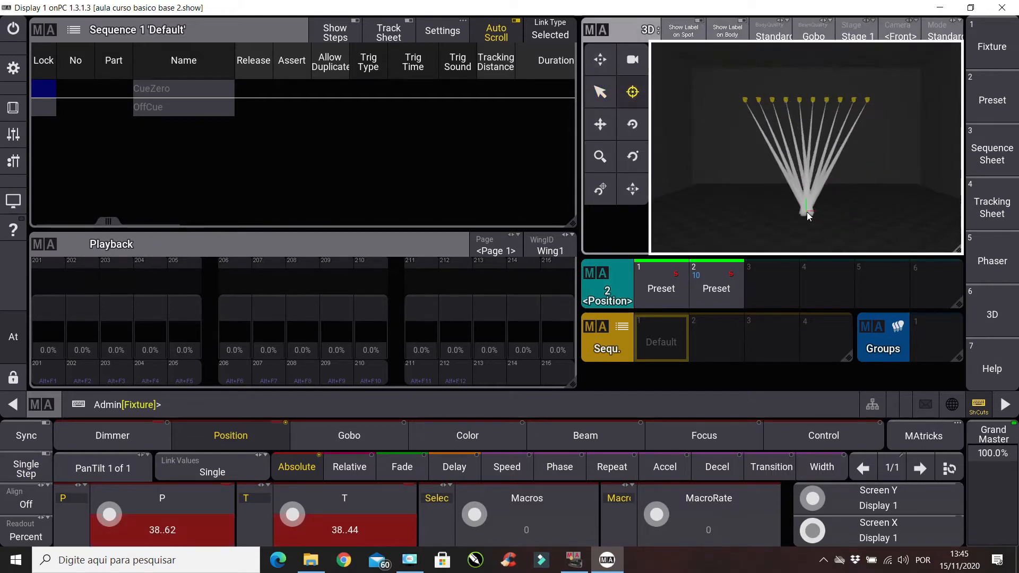
pyautogui.press('s')
pyautogui.click(763, 301)
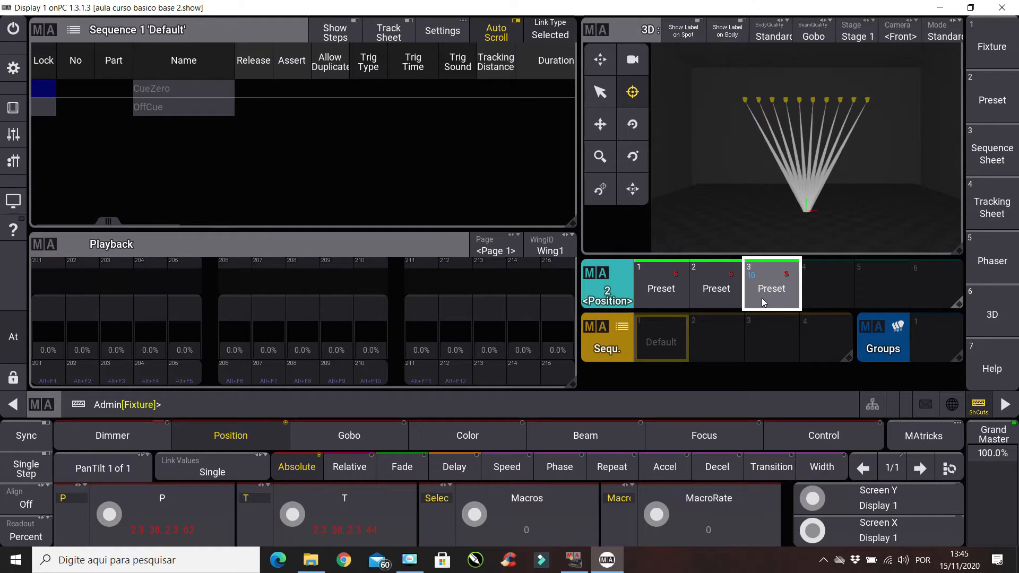
# - Label Position preset 1 with a hand-drawn scribble of two downward arrows and apply it
pyautogui.press('l')
pyautogui.click(671, 292)
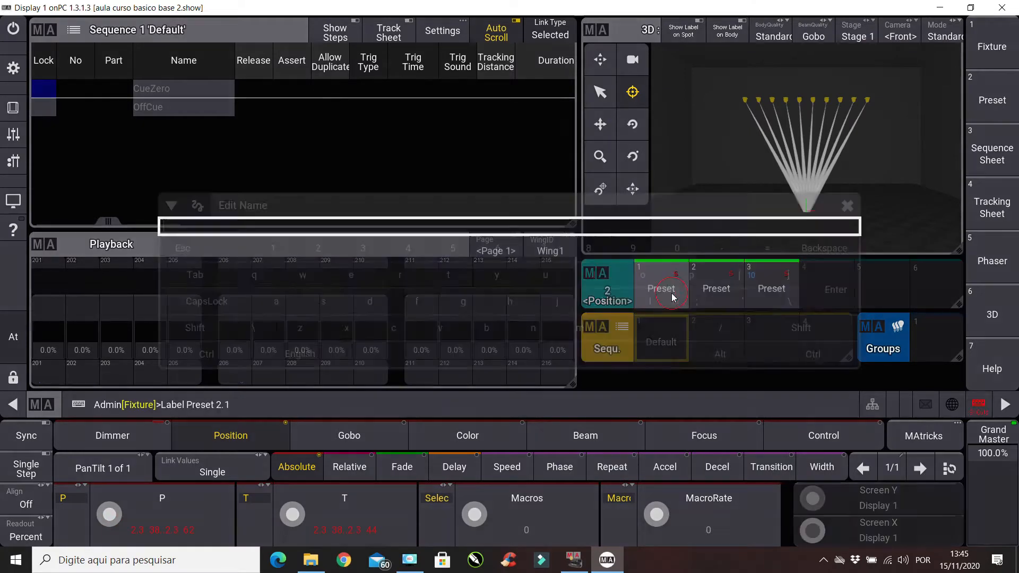
pyautogui.click(197, 206)
pyautogui.moveTo(92, 257); pyautogui.dragTo(93, 415)
pyautogui.moveTo(53, 387)
pyautogui.mouseDown()
pyautogui.moveTo(119, 439)
pyautogui.moveTo(130, 420)
pyautogui.mouseUp()
pyautogui.moveTo(209, 271); pyautogui.dragTo(218, 432)
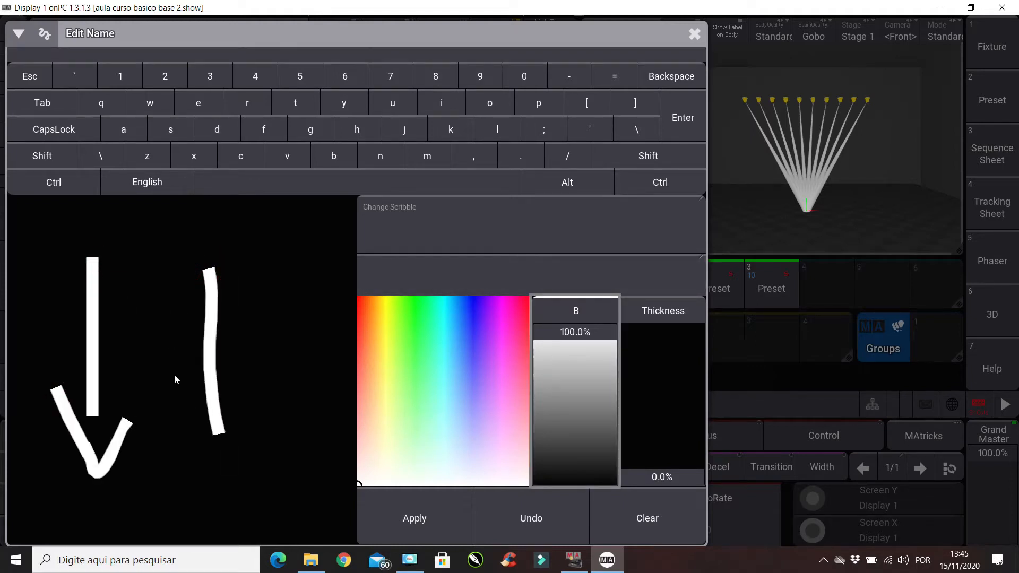
pyautogui.moveTo(170, 370); pyautogui.dragTo(298, 383)
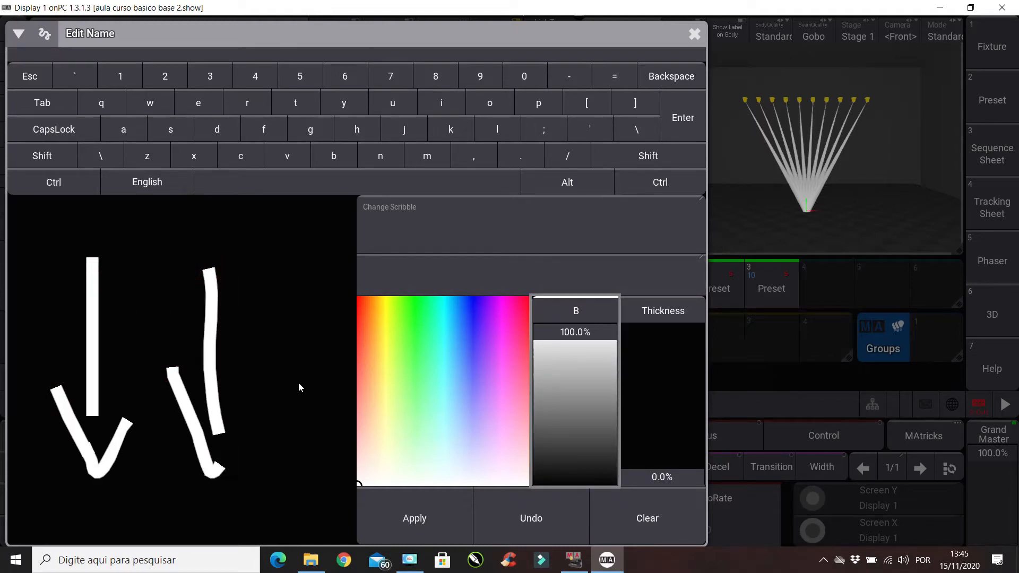
pyautogui.click(417, 517)
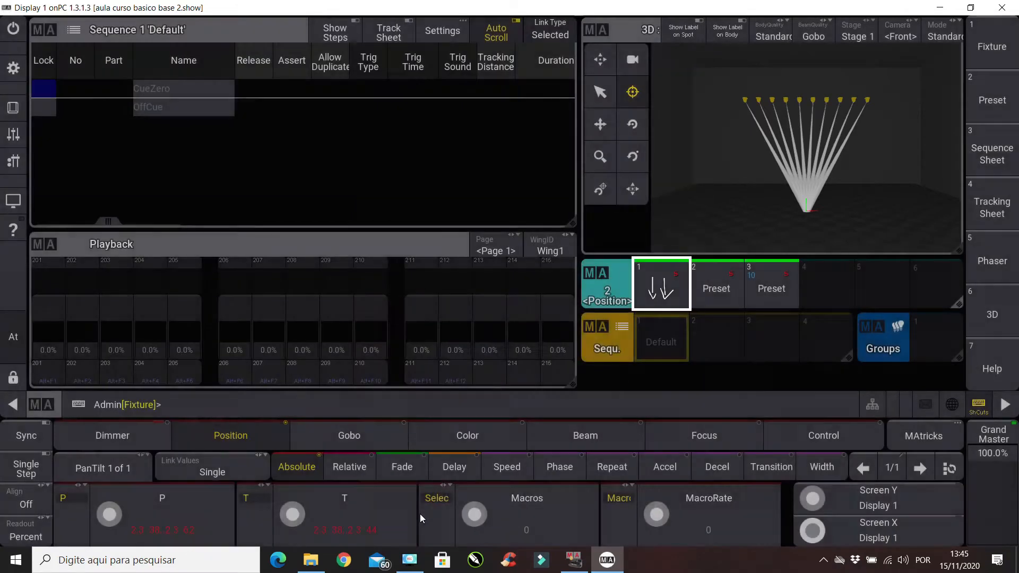
# - Label Position preset 2 with a hand-drawn scribble of two upward arrows and apply it
pyautogui.click(714, 288)
pyautogui.moveTo(717, 304)
pyautogui.mouseDown()
pyautogui.moveTo(716, 349)
pyautogui.moveTo(686, 272)
pyautogui.moveTo(714, 244)
pyautogui.moveTo(729, 281)
pyautogui.moveTo(745, 259)
pyautogui.moveTo(711, 281)
pyautogui.moveTo(715, 243)
pyautogui.mouseUp()
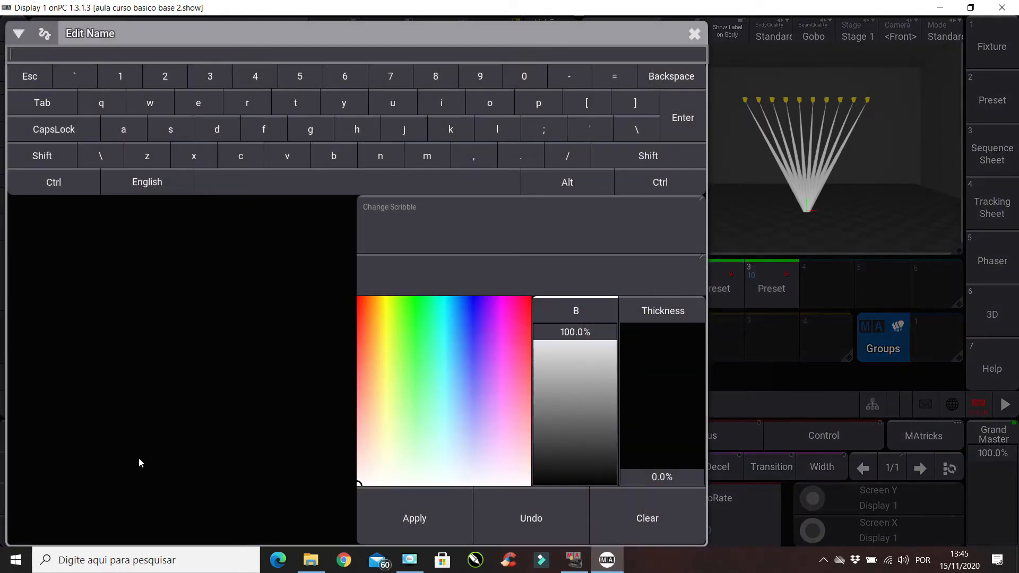
pyautogui.moveTo(94, 457); pyautogui.dragTo(106, 276)
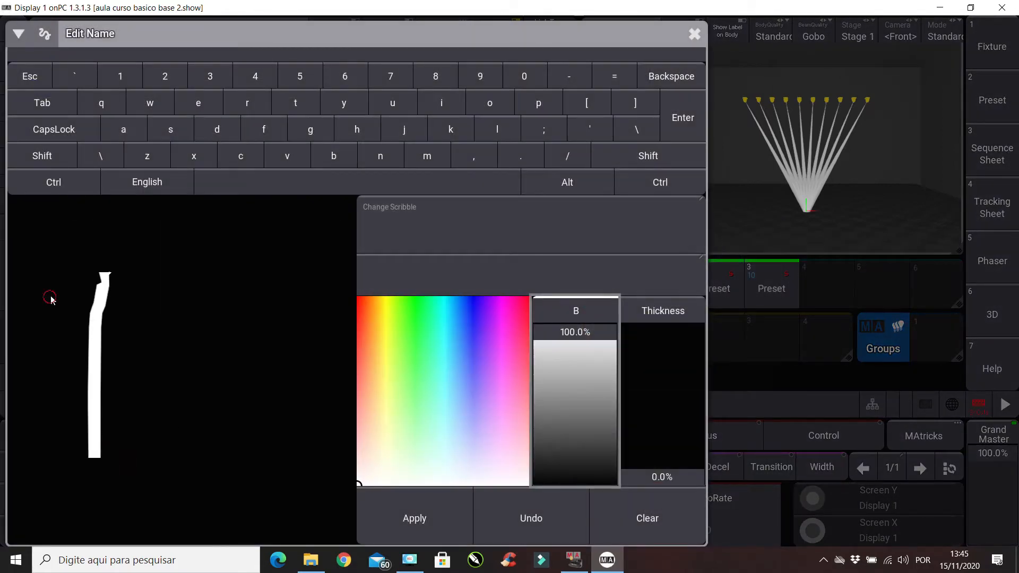
pyautogui.moveTo(48, 295)
pyautogui.mouseDown()
pyautogui.moveTo(107, 218)
pyautogui.moveTo(138, 312)
pyautogui.mouseUp()
pyautogui.moveTo(265, 486)
pyautogui.mouseDown()
pyautogui.moveTo(253, 246)
pyautogui.moveTo(293, 326)
pyautogui.mouseUp()
pyautogui.click(424, 525)
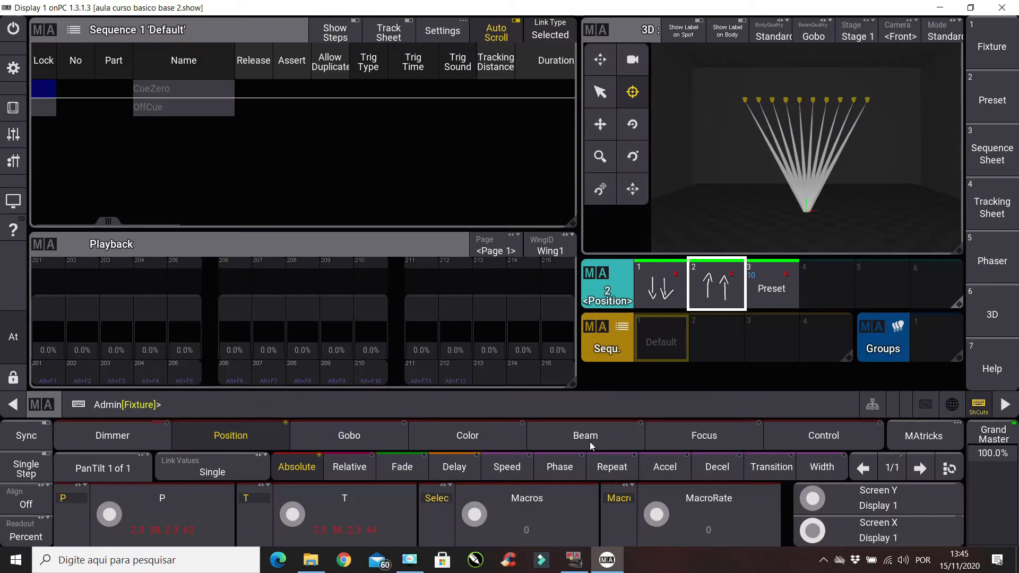
# - Label Position preset 3 with a hand-drawn star scribble and apply it
pyautogui.click(769, 290)
pyautogui.moveTo(769, 290)
pyautogui.mouseDown()
pyautogui.moveTo(772, 336)
pyautogui.moveTo(740, 313)
pyautogui.moveTo(788, 241)
pyautogui.moveTo(803, 238)
pyautogui.moveTo(778, 237)
pyautogui.mouseUp()
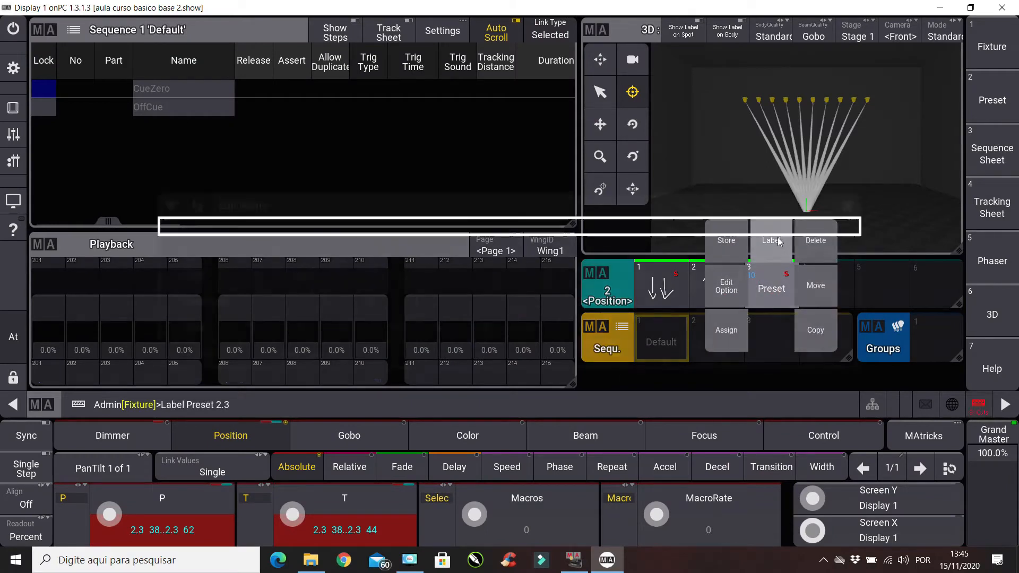
pyautogui.moveTo(68, 452)
pyautogui.mouseDown()
pyautogui.moveTo(156, 263)
pyautogui.moveTo(172, 253)
pyautogui.moveTo(273, 430)
pyautogui.moveTo(65, 332)
pyautogui.moveTo(281, 299)
pyautogui.moveTo(189, 358)
pyautogui.moveTo(92, 446)
pyautogui.mouseUp()
pyautogui.click(396, 518)
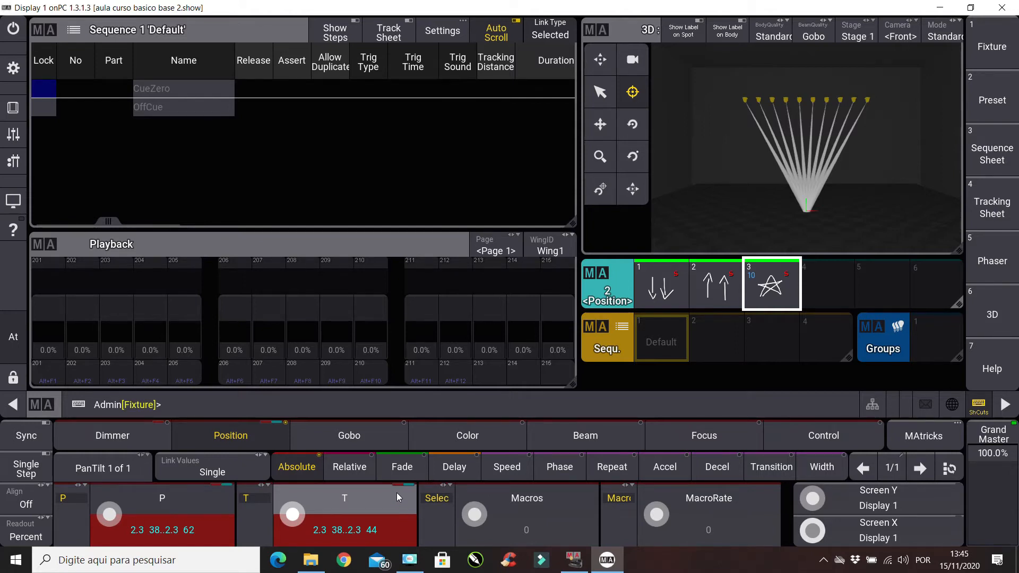
# - Clear the programmer, select the whole row of fixtures in the 3D window and store it as Group 1
pyautogui.press('Delete')
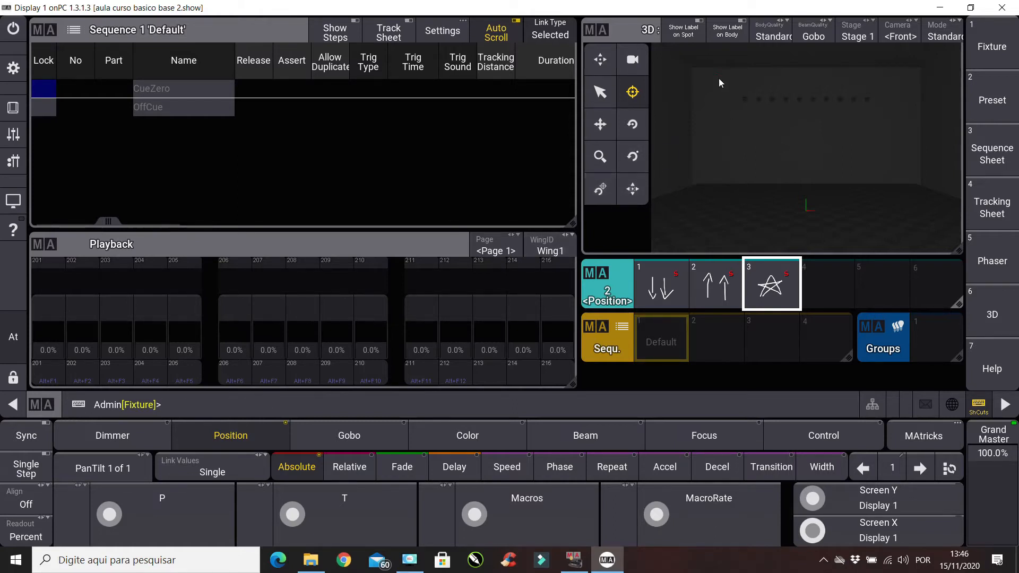
pyautogui.click(771, 126)
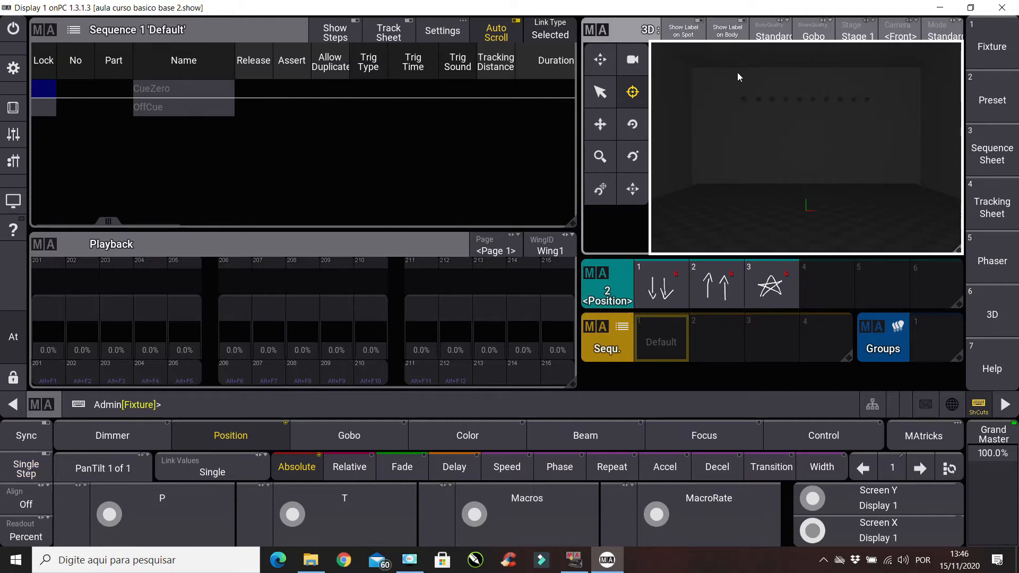
pyautogui.click(600, 92)
pyautogui.moveTo(703, 86); pyautogui.dragTo(902, 138)
pyautogui.click(928, 336)
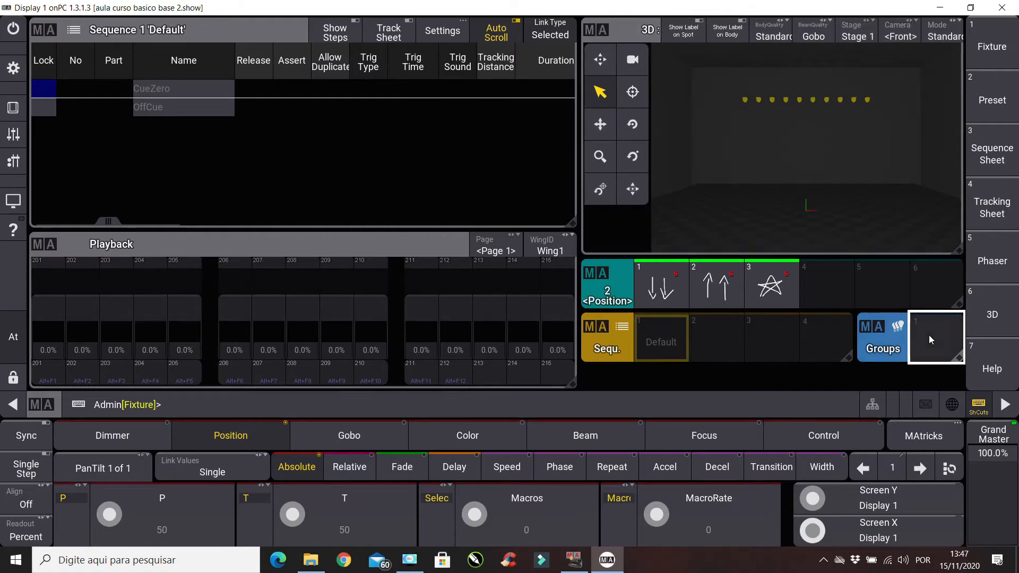
# - Label Group 1 with a hand-drawn scribble of two strokes, one slanted and one nearly vertical
pyautogui.moveTo(928, 336)
pyautogui.mouseDown()
pyautogui.moveTo(935, 397)
pyautogui.moveTo(903, 360)
pyautogui.moveTo(964, 293)
pyautogui.moveTo(948, 298)
pyautogui.mouseUp()
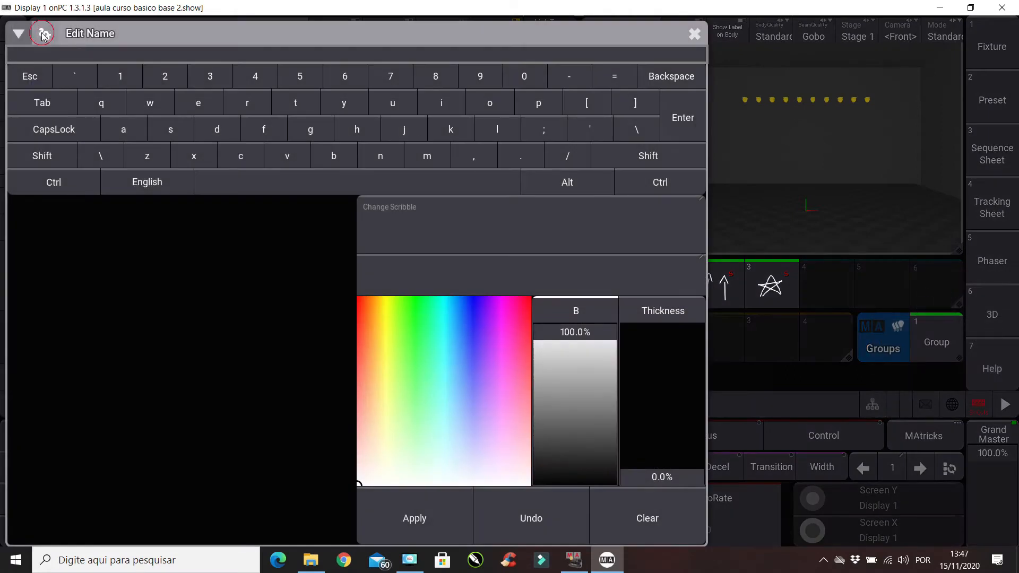
pyautogui.click(43, 34)
pyautogui.click(41, 34)
pyautogui.moveTo(50, 320); pyautogui.dragTo(159, 198)
pyautogui.moveTo(234, 198); pyautogui.dragTo(219, 465)
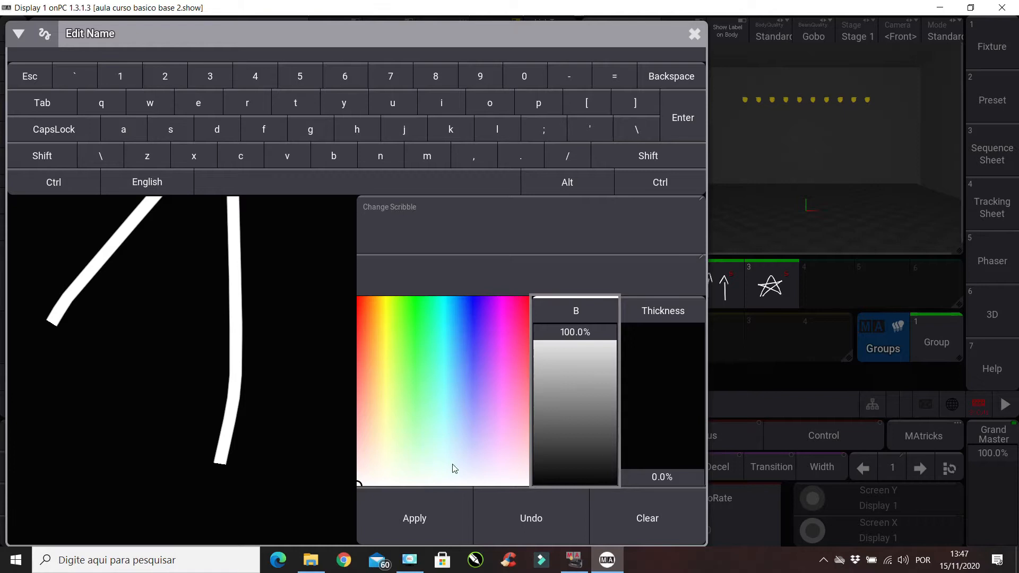
pyautogui.click(441, 520)
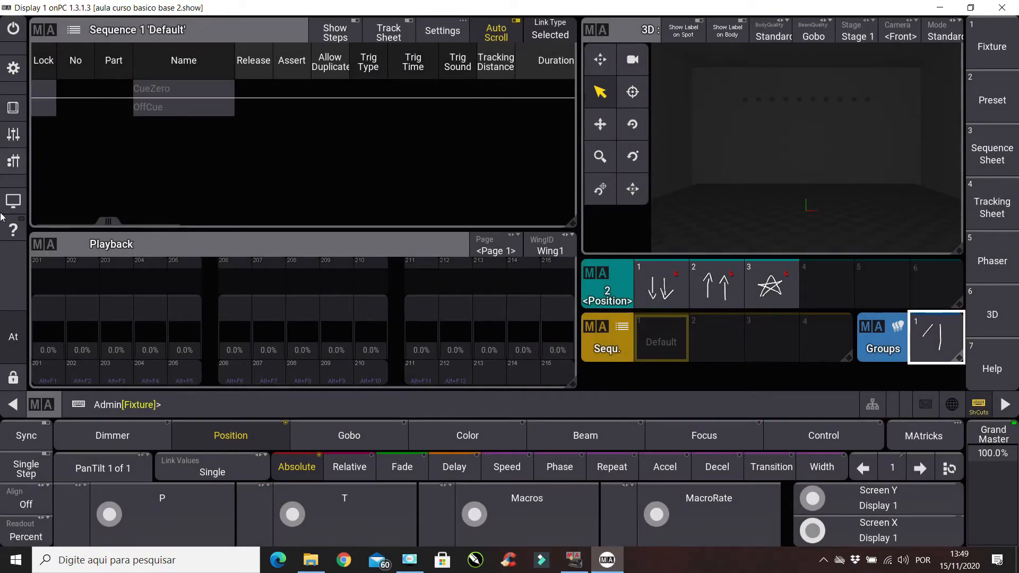
# - Select Group 1, bring its dimmer to full and recall Position preset 1, the downward arrows
pyautogui.click(940, 337)
pyautogui.press('a')
pyautogui.press('a')
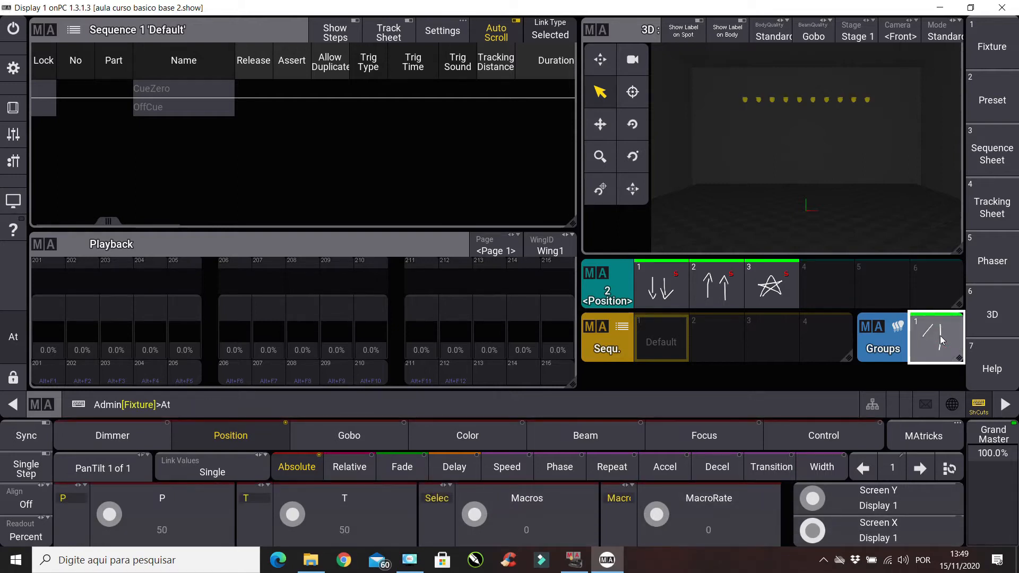
pyautogui.click(678, 278)
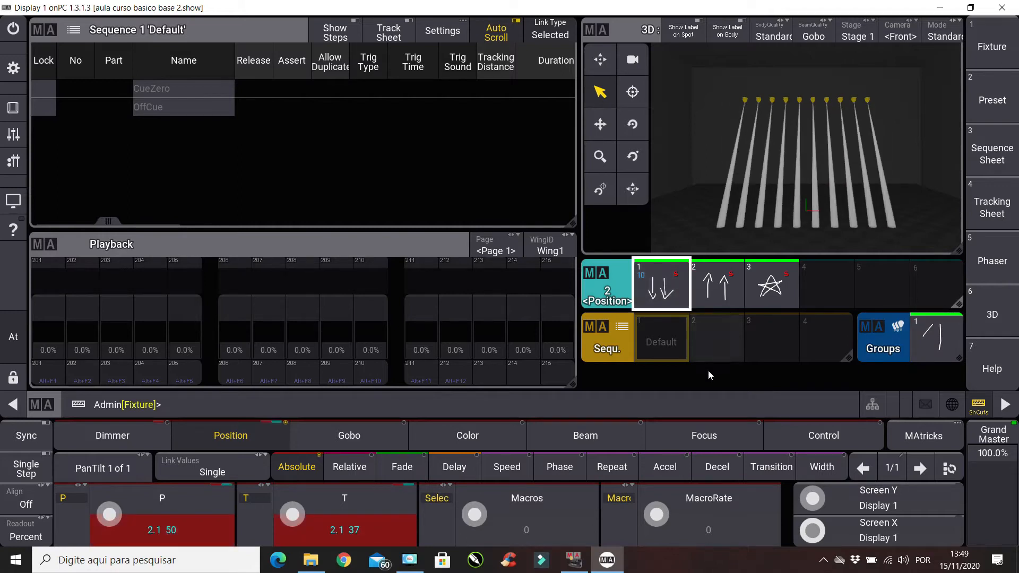
# - Store the current look in the empty Sequence 2 of the sequence pool
pyautogui.click(715, 354)
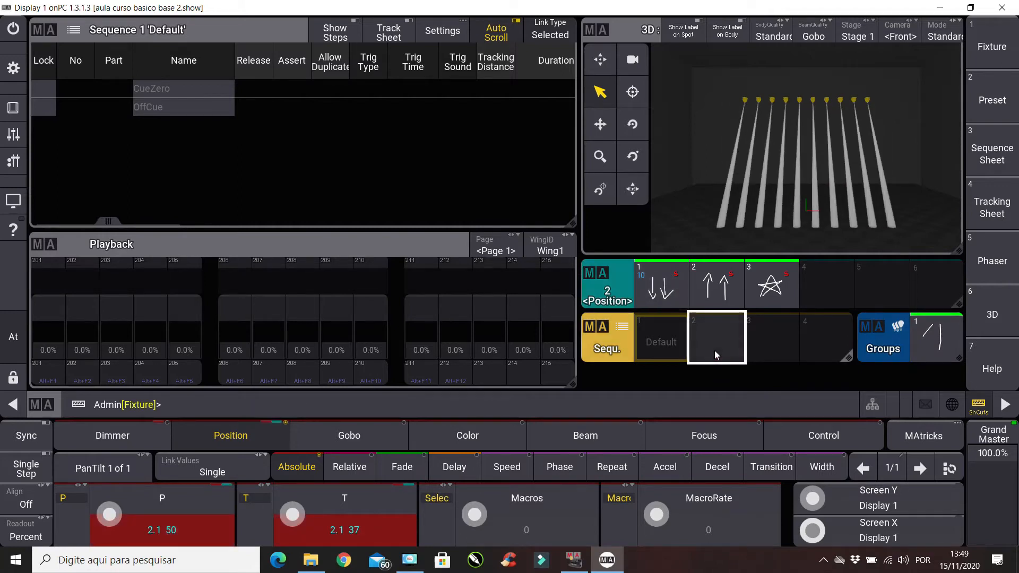
pyautogui.click(711, 345)
pyautogui.rightClick(710, 342)
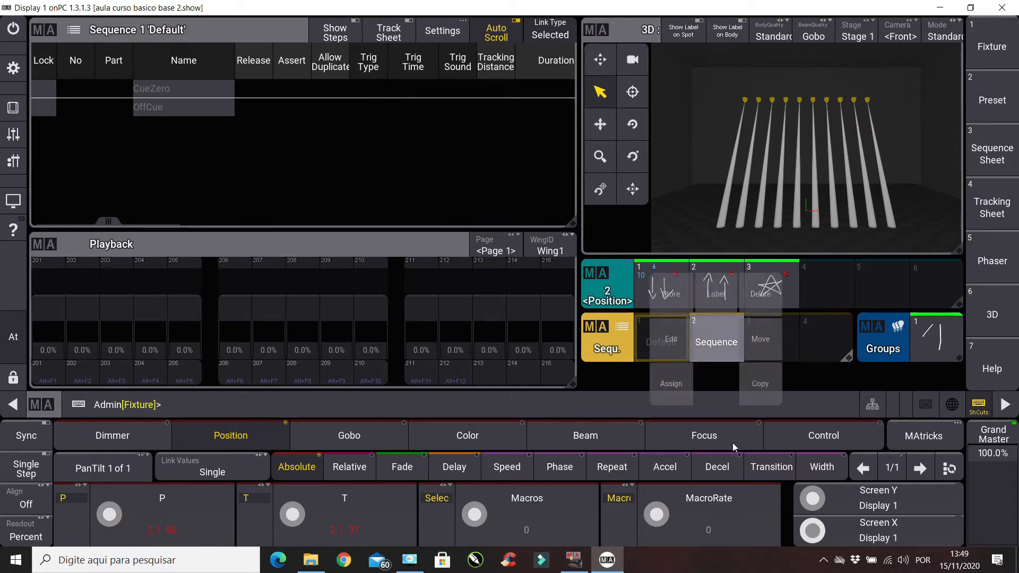
# - Label Sequence 2 as "1" and show its cue list in the sequence sheet
pyautogui.click(720, 295)
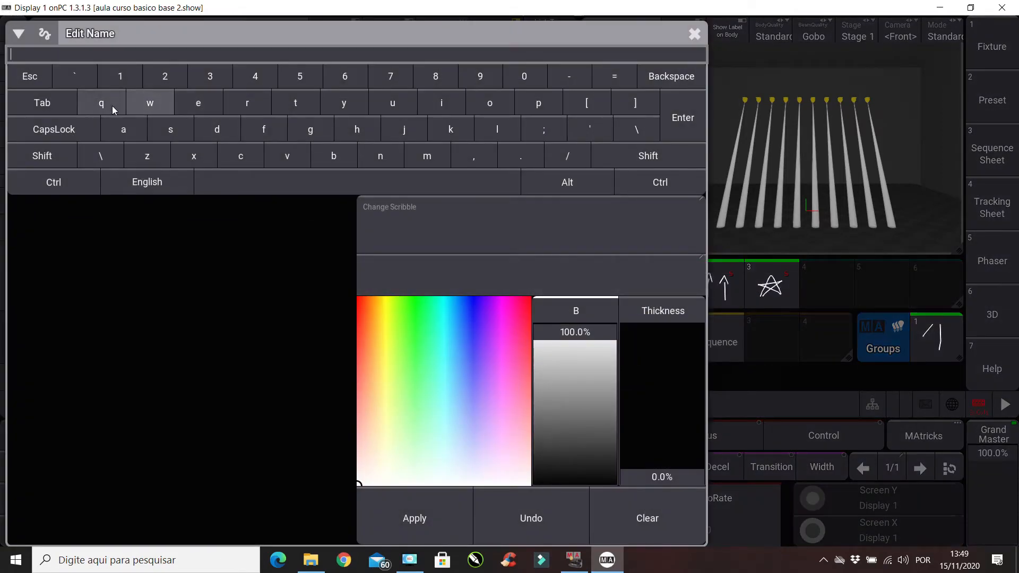
pyautogui.click(106, 74)
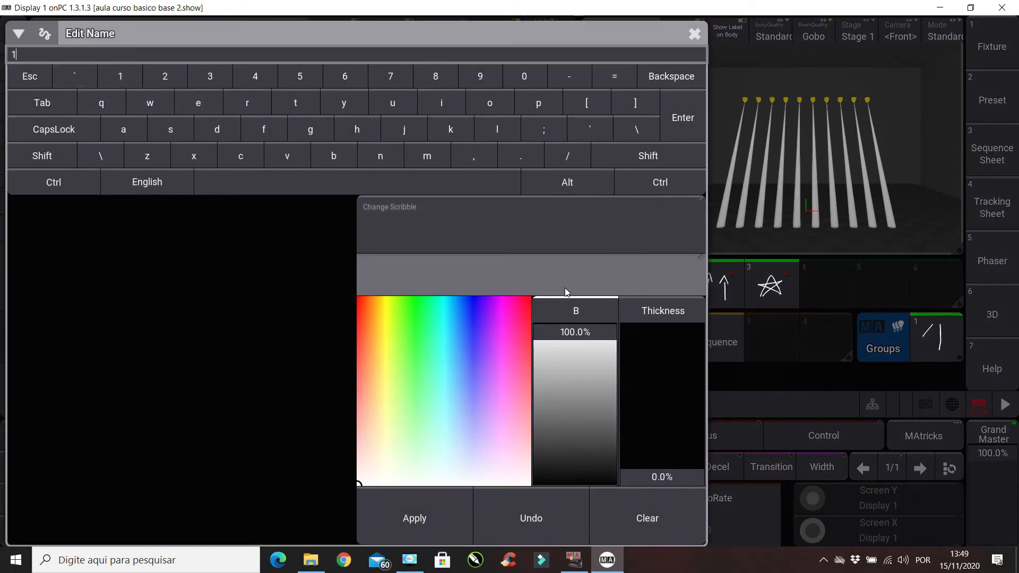
pyautogui.press('Return')
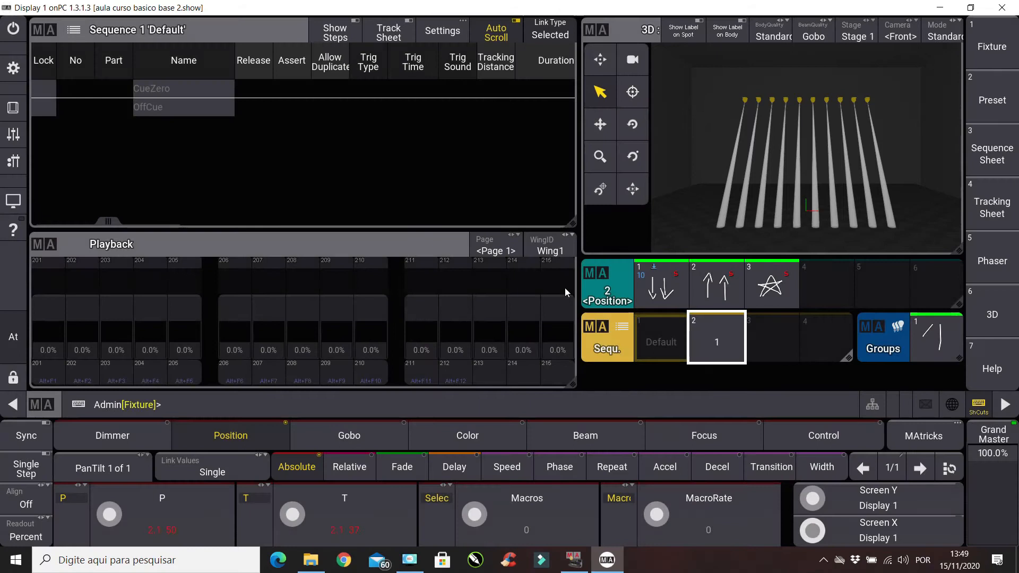
pyautogui.click(712, 337)
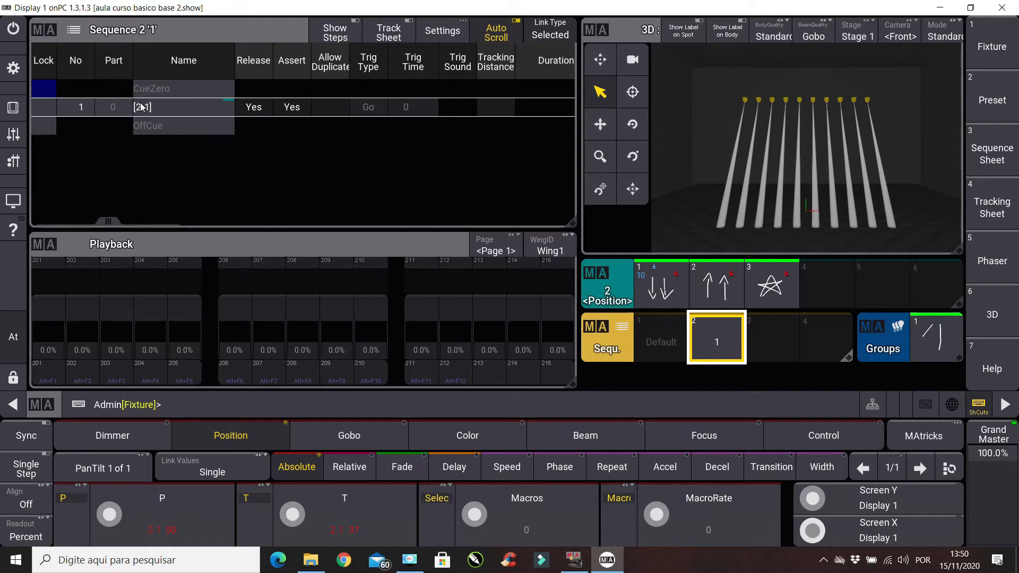
# - Clear the programmer, give the whole fixture row a manual pan of 56 and tilt of 59, and store this look in the empty Sequence 3
pyautogui.press('BackSpace')
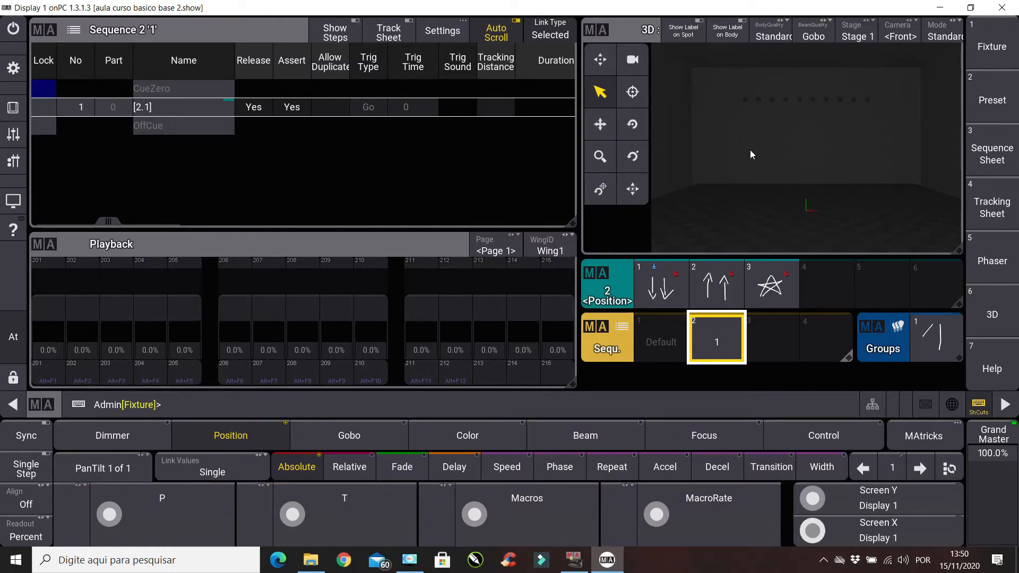
pyautogui.moveTo(726, 88); pyautogui.dragTo(896, 127)
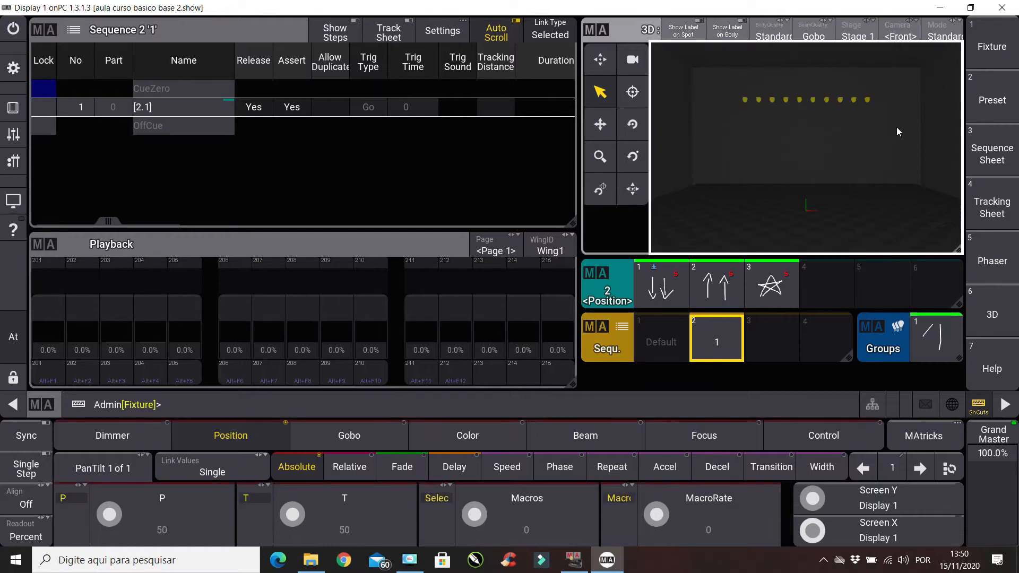
pyautogui.moveTo(112, 518); pyautogui.dragTo(112, 518)
pyautogui.moveTo(297, 515); pyautogui.dragTo(297, 514)
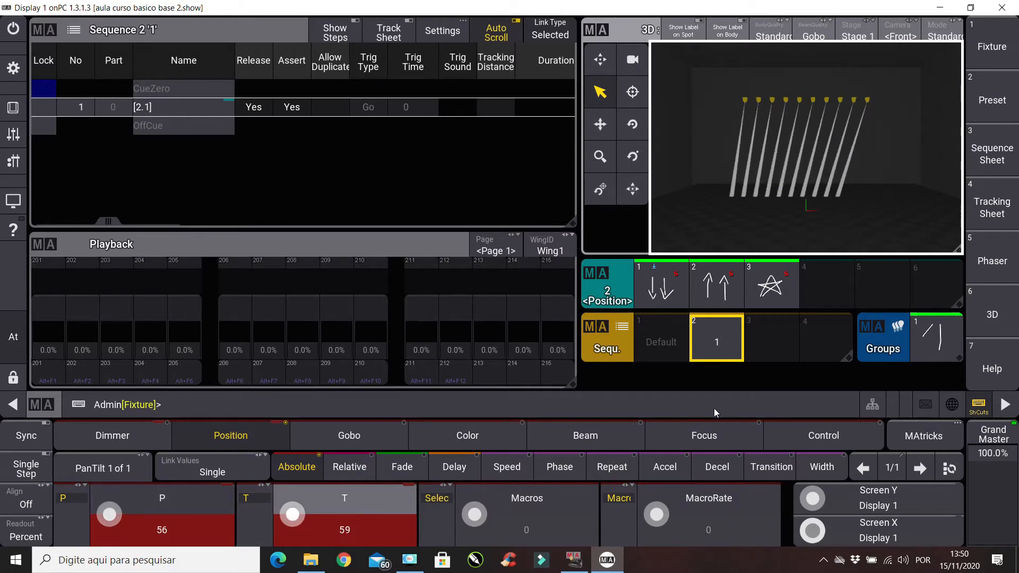
pyautogui.click(772, 336)
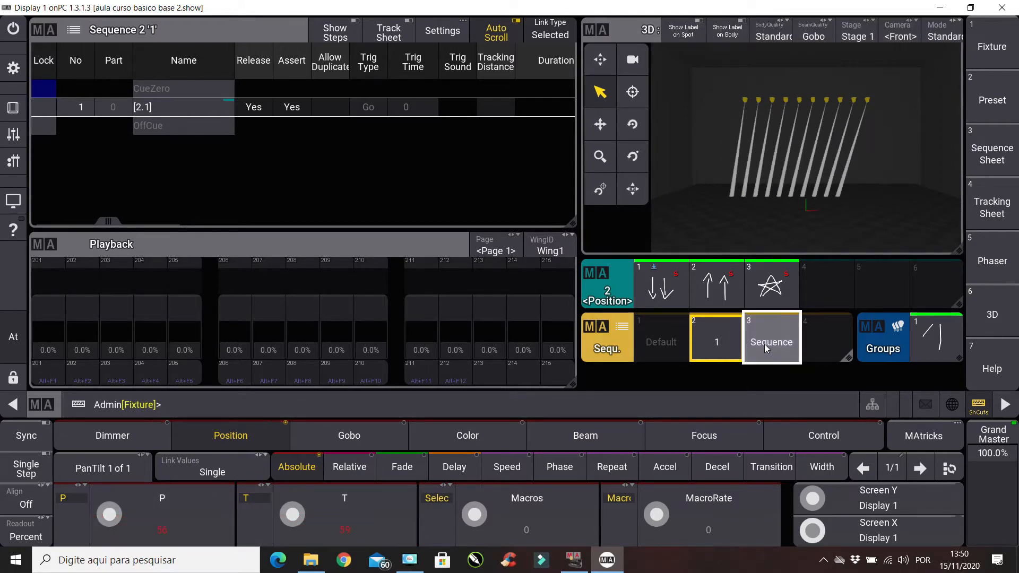
pyautogui.click(764, 343)
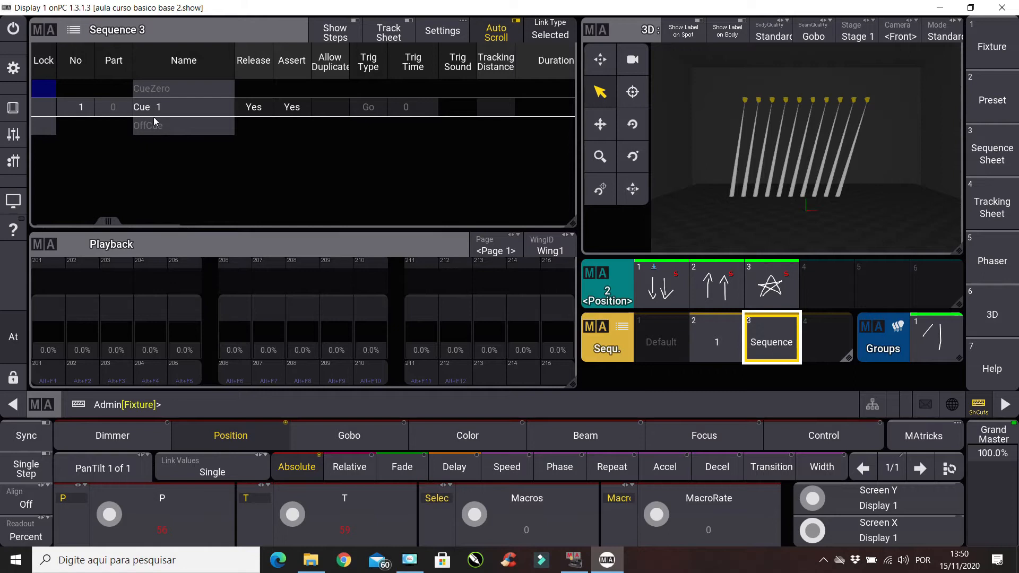
# - Delete Sequence 3, which holds the manual pan and tilt look, from the sequence pool
pyautogui.click(775, 343)
pyautogui.press('Delete')
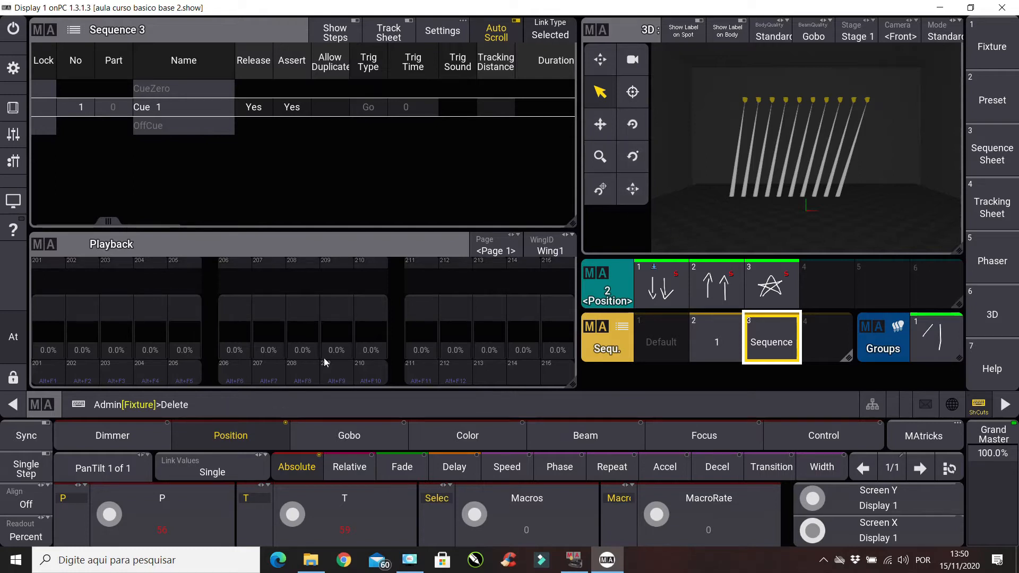
pyautogui.click(779, 338)
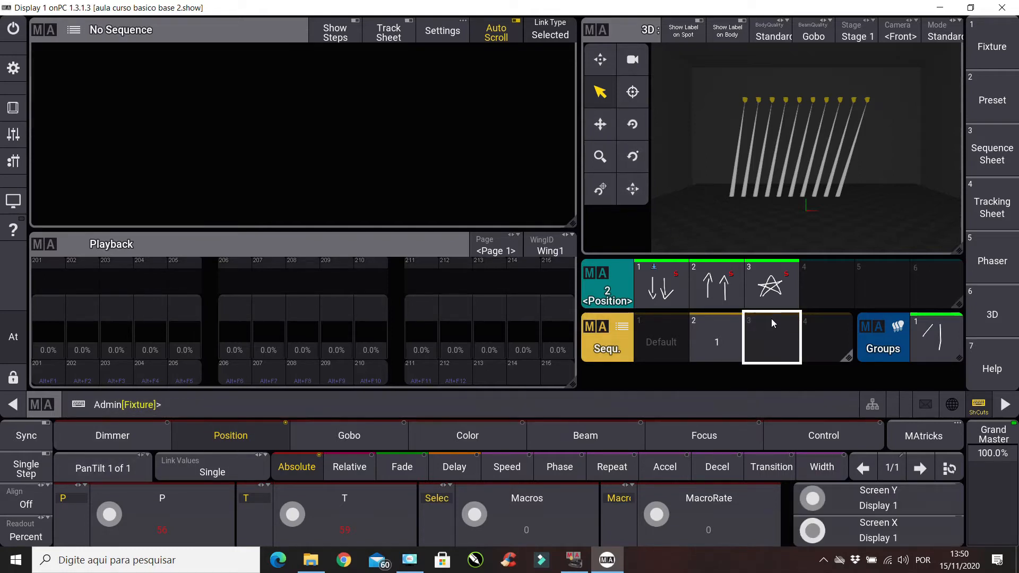
# - Clear the programmer, recall Position preset 3, the star, on the whole fixture row and store it in the empty Sequence 3
pyautogui.press('BackSpace')
pyautogui.moveTo(705, 92); pyautogui.dragTo(889, 133)
pyautogui.click(771, 286)
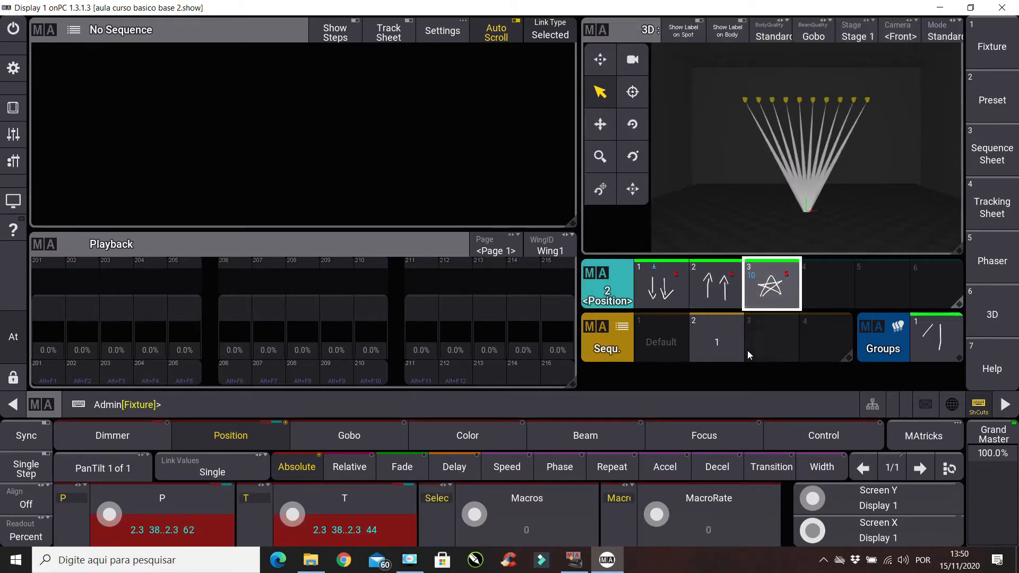
pyautogui.click(761, 343)
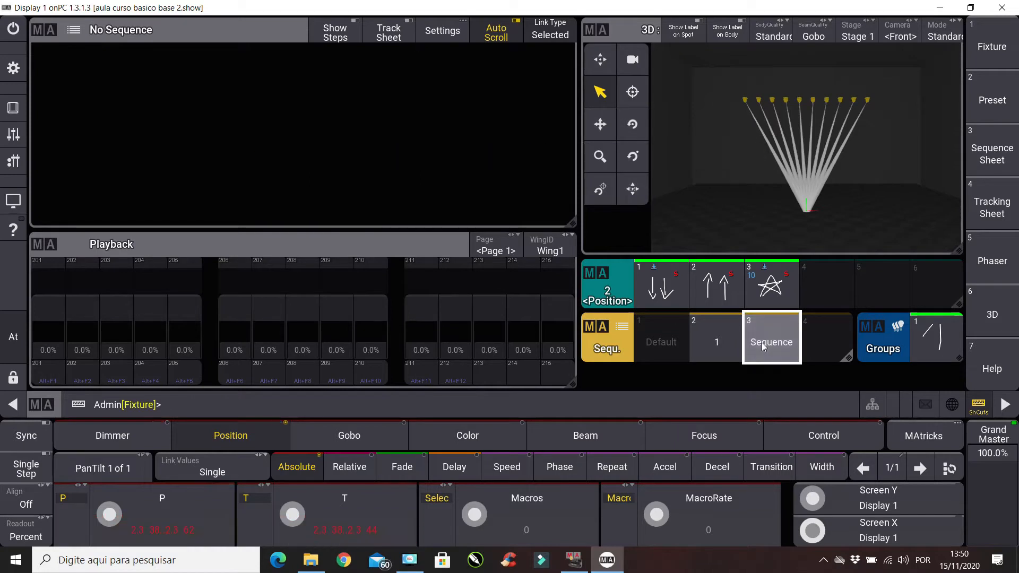
pyautogui.click(761, 342)
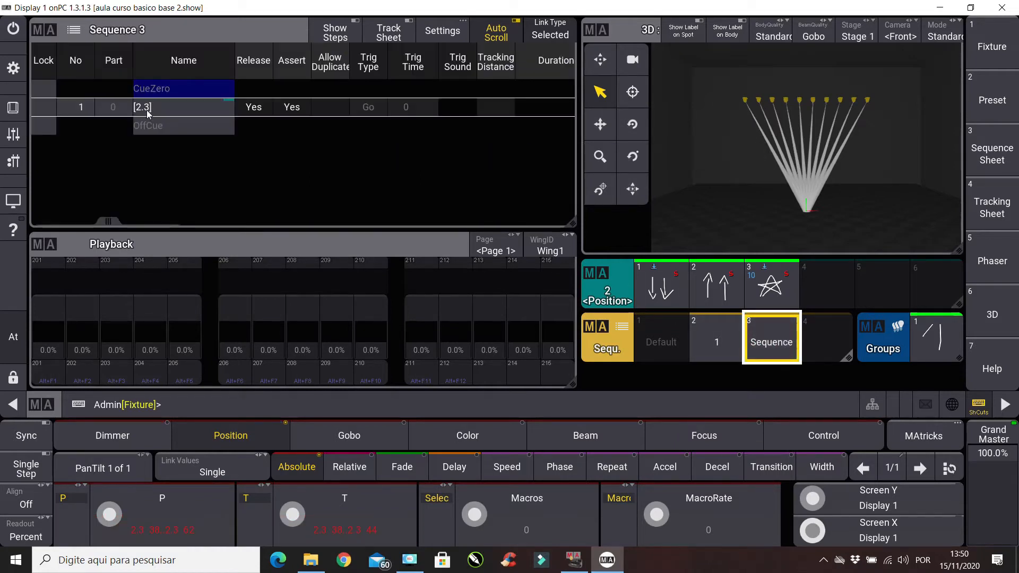
# - Clear the programmer and delete Sequence 3 with the star position from the sequence pool
pyautogui.click(766, 286)
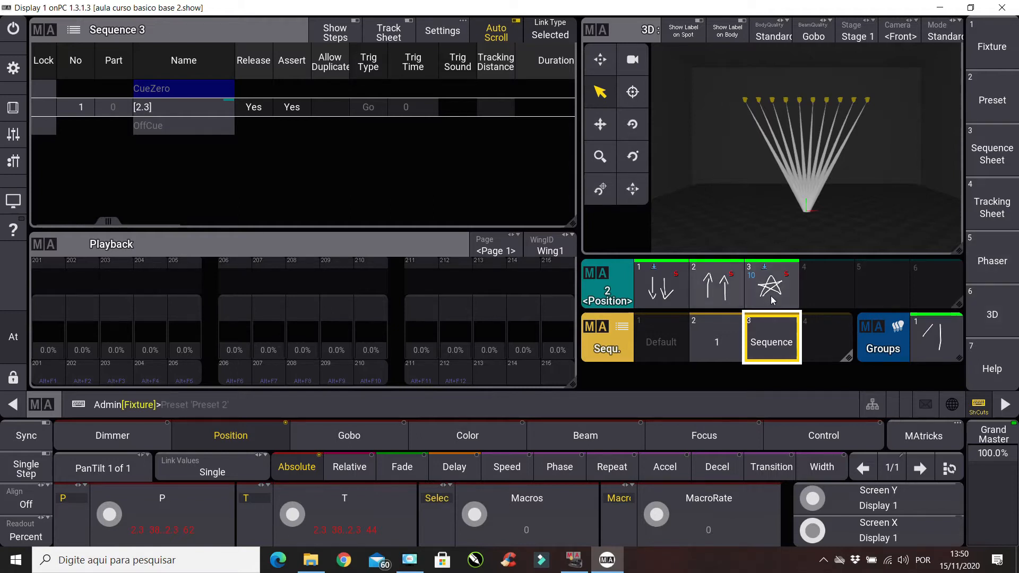
pyautogui.press('c')
pyautogui.press('c')
pyautogui.press('c')
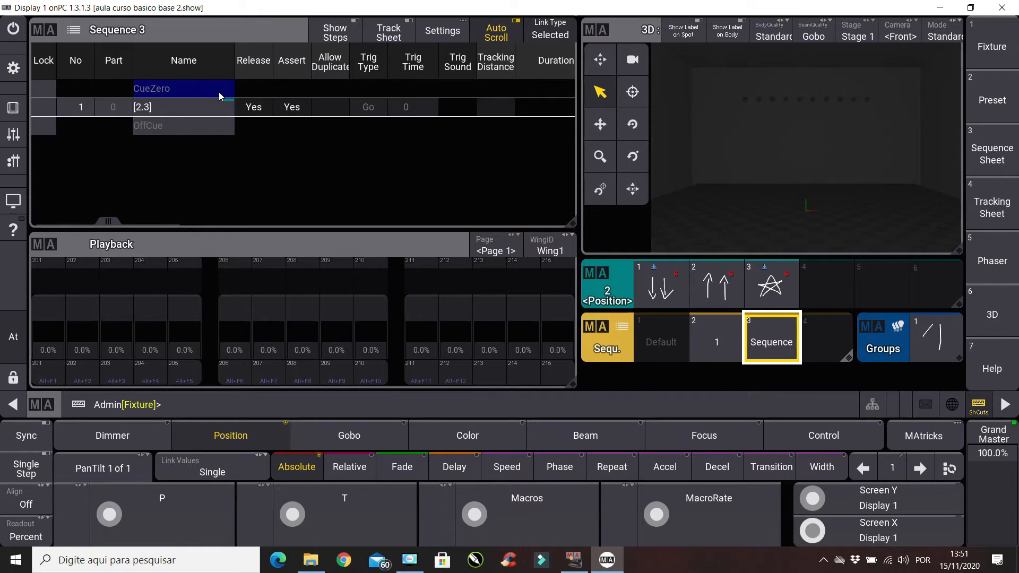
pyautogui.press('Delete')
pyautogui.click(772, 342)
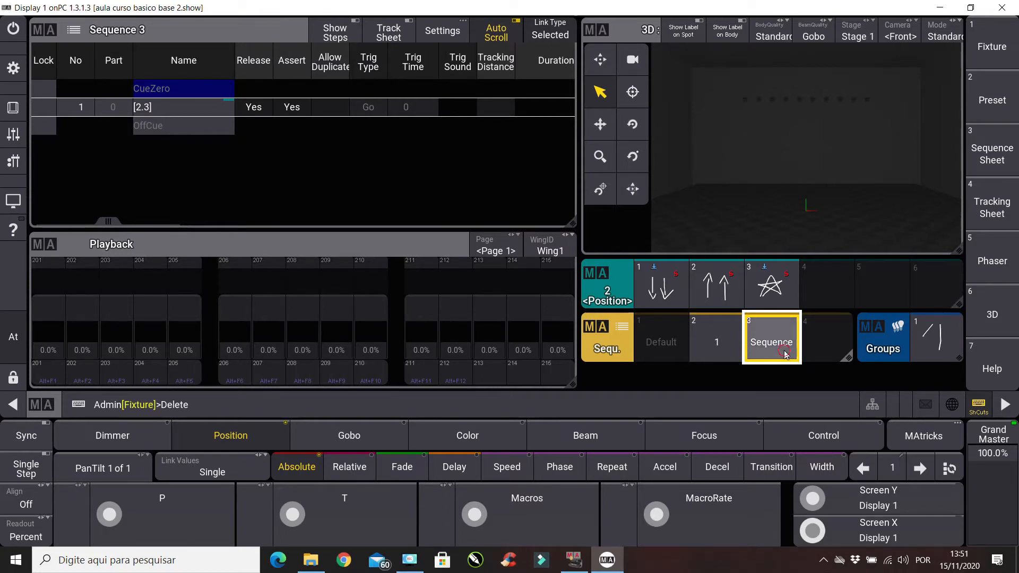
# - Select the whole fixture row, set its C1 color wheel to 6 and store the red look in the empty Sequence 3
pyautogui.moveTo(714, 93); pyautogui.dragTo(887, 134)
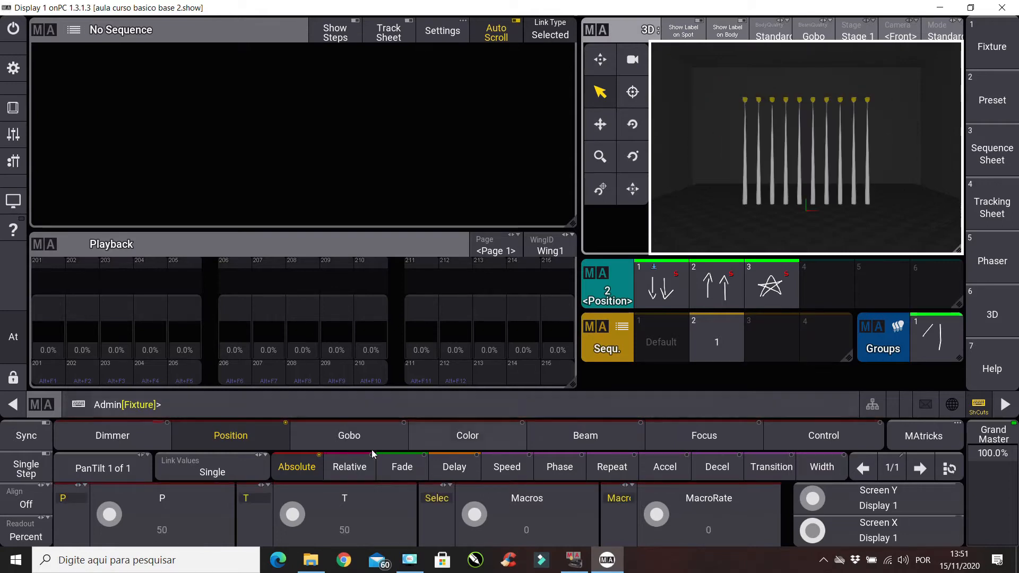
pyautogui.scroll(5, 294, 511)
pyautogui.click(467, 435)
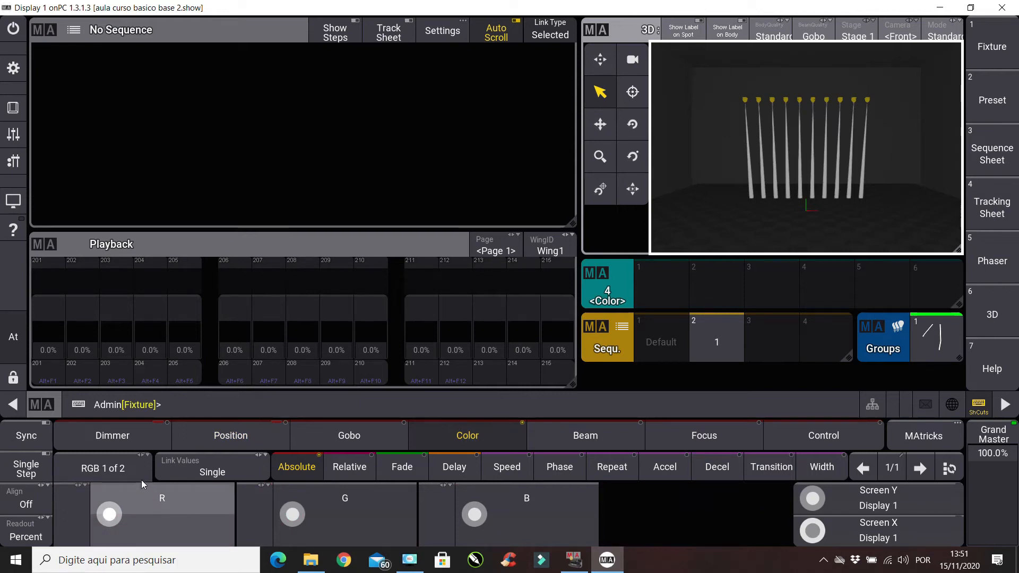
pyautogui.click(128, 470)
pyautogui.scroll(4, 112, 514)
pyautogui.scroll(2, 112, 514)
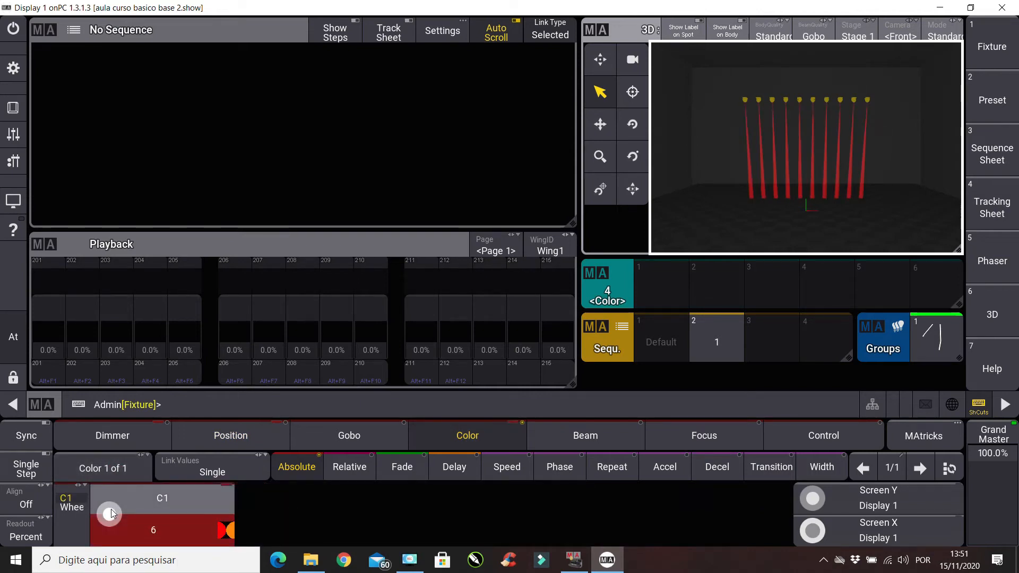
pyautogui.click(763, 338)
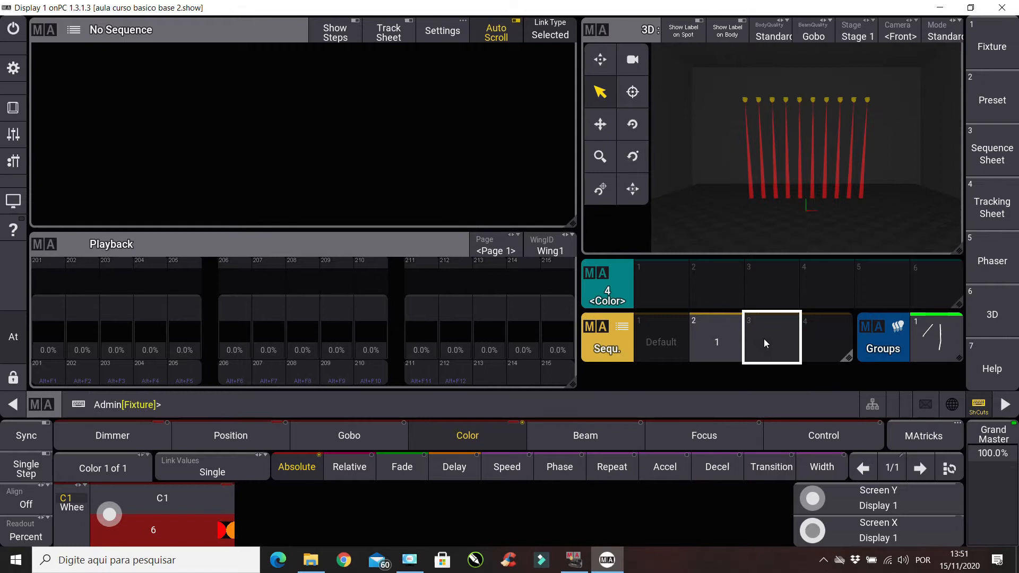
pyautogui.click(763, 338)
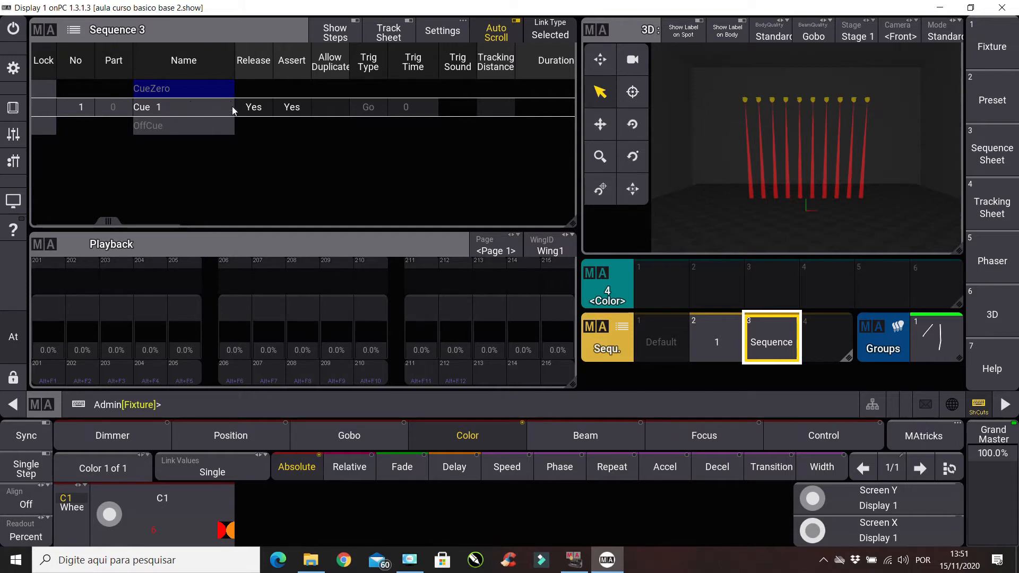
# - Show the cue list of Sequence 2, clear the programmer and delete Sequence 3 with the red look
pyautogui.click(710, 339)
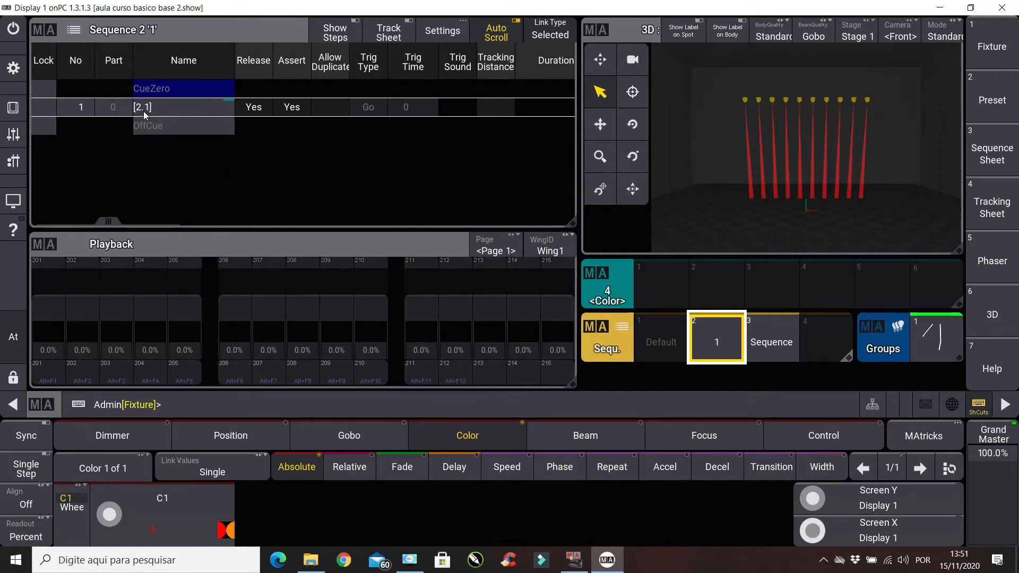
pyautogui.press('Escape')
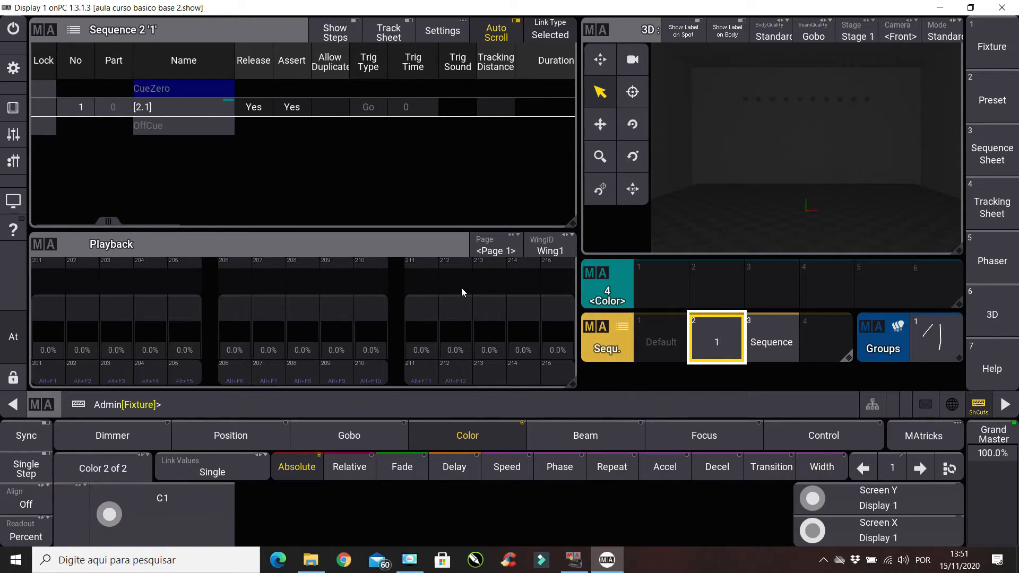
pyautogui.click(772, 348)
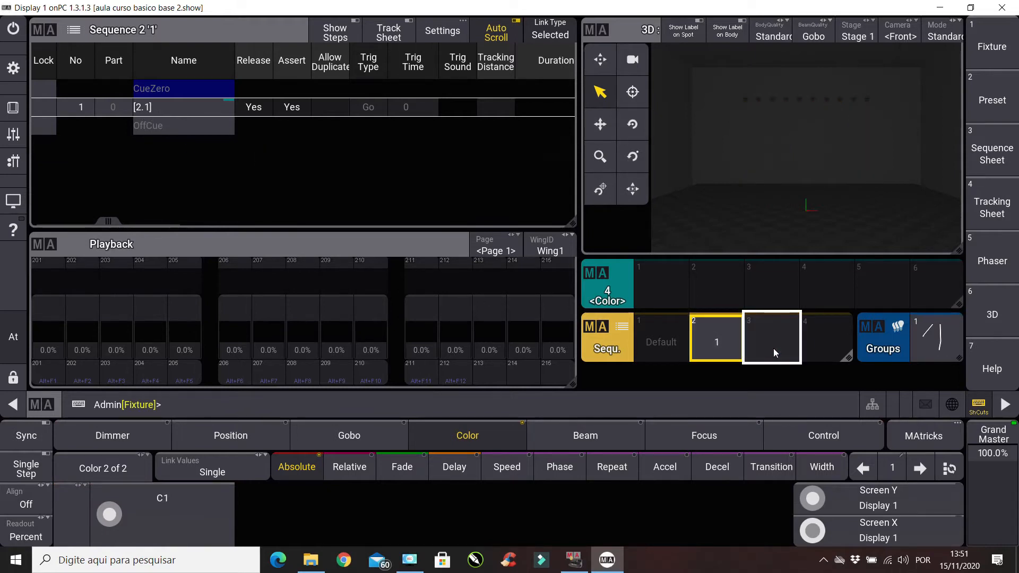
# - Select Group 1 with its dimmer at 100 and store that level as Dimmer preset 1
pyautogui.click(931, 340)
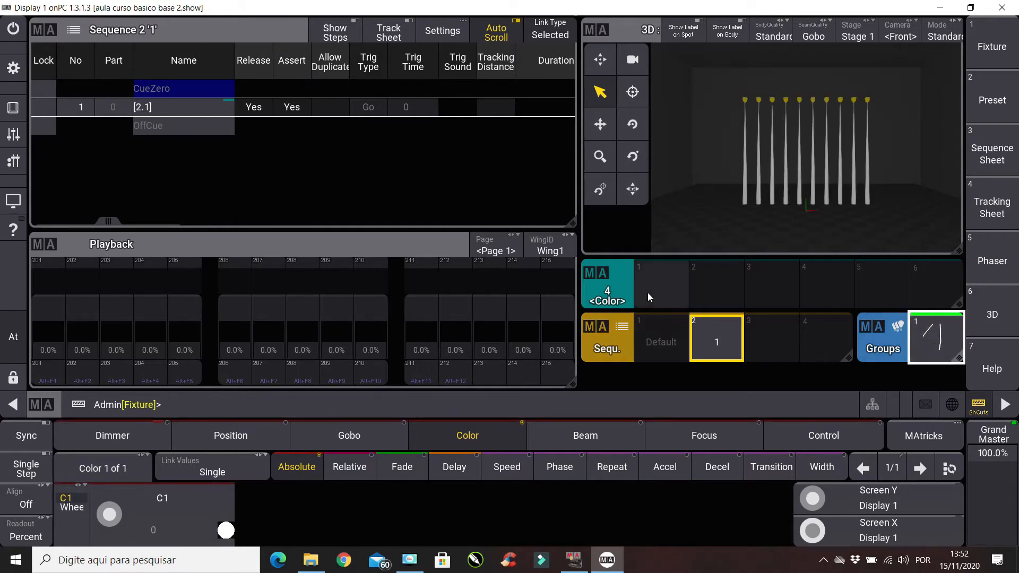
pyautogui.click(127, 434)
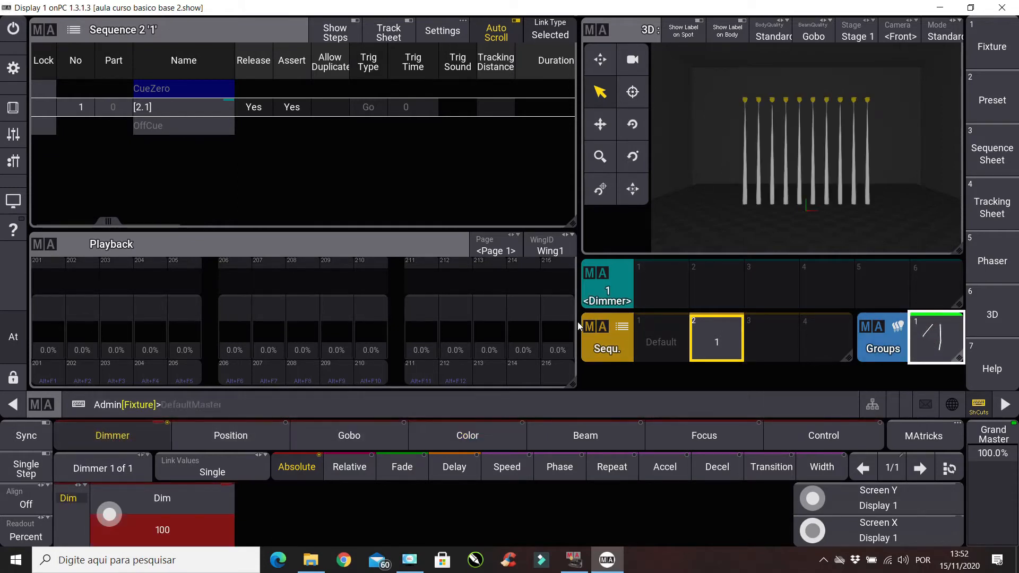
pyautogui.click(673, 295)
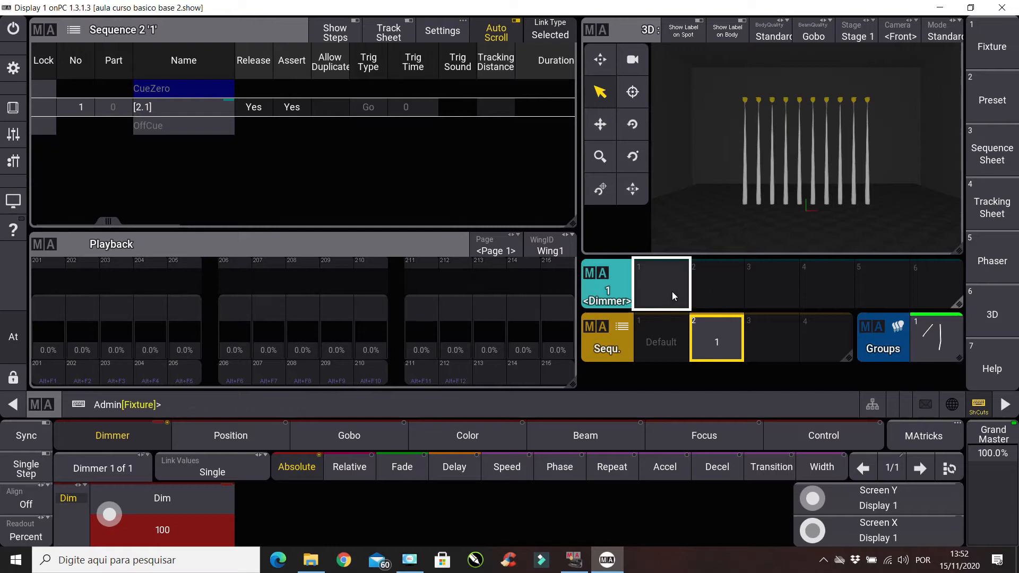
pyautogui.click(671, 293)
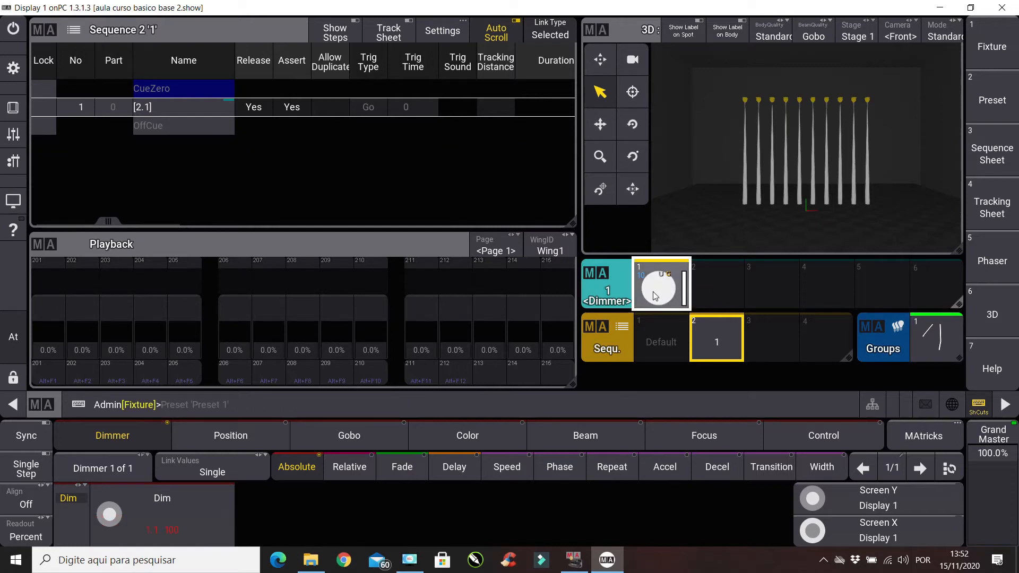
# - Clear the programmer, select Group 1 and recall Dimmer preset 1 on it
pyautogui.press('Escape')
pyautogui.press('Escape')
pyautogui.press('Escape')
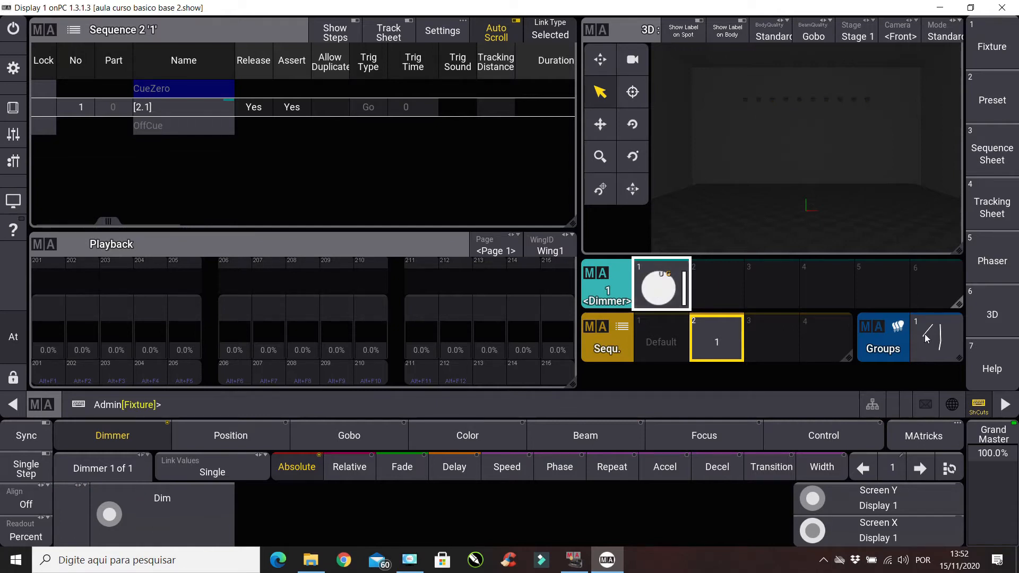
pyautogui.click(685, 287)
pyautogui.click(684, 287)
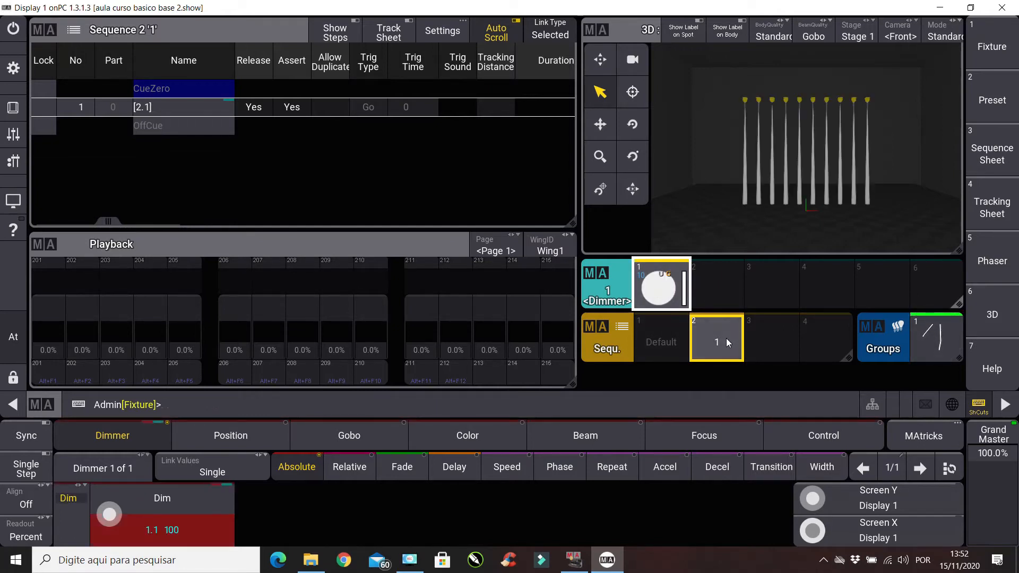
# - Recall Position preset 1, the downward arrows, and store the combined look in the empty Sequence 3, showing its cue list
pyautogui.click(267, 431)
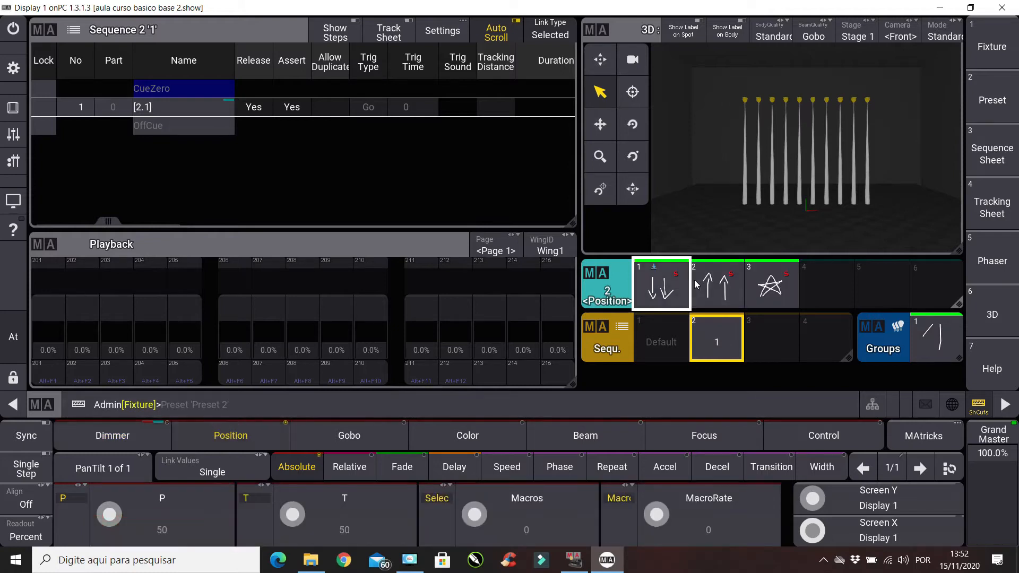
pyautogui.click(661, 291)
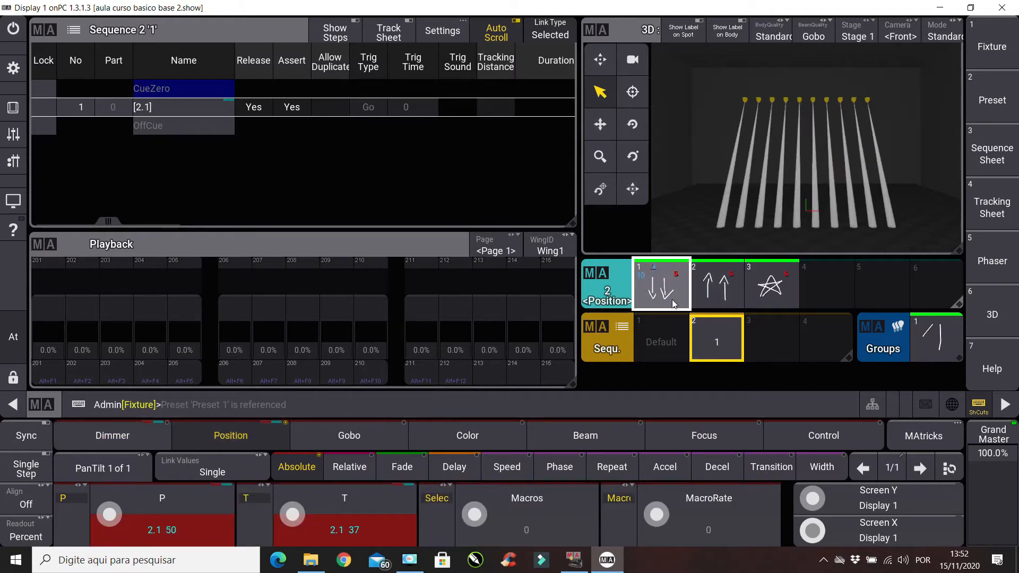
pyautogui.click(766, 342)
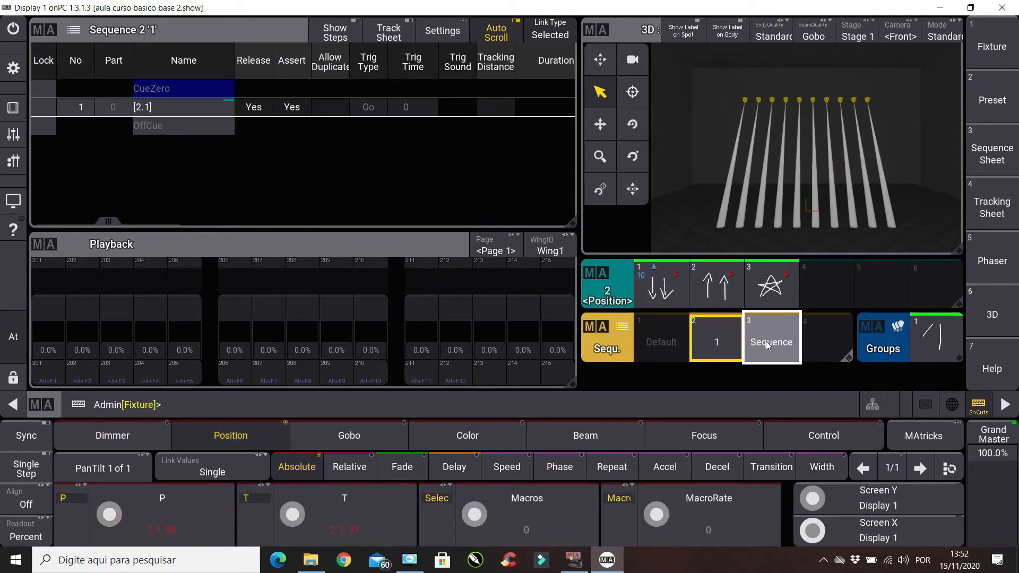
pyautogui.click(766, 343)
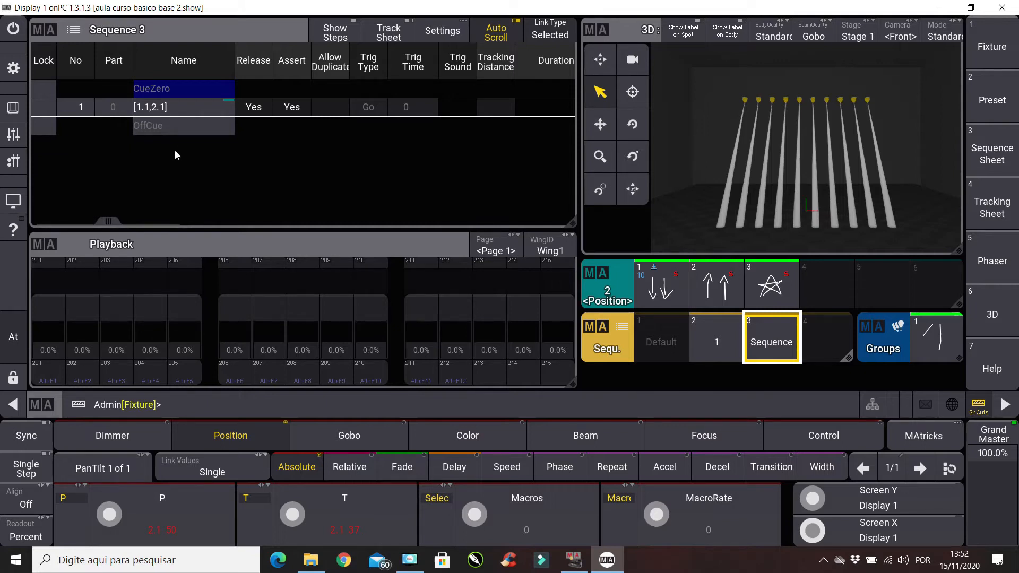
# - Clear the programmer, delete Sequence 3 and show the cue list of Sequence 2
pyautogui.press('c')
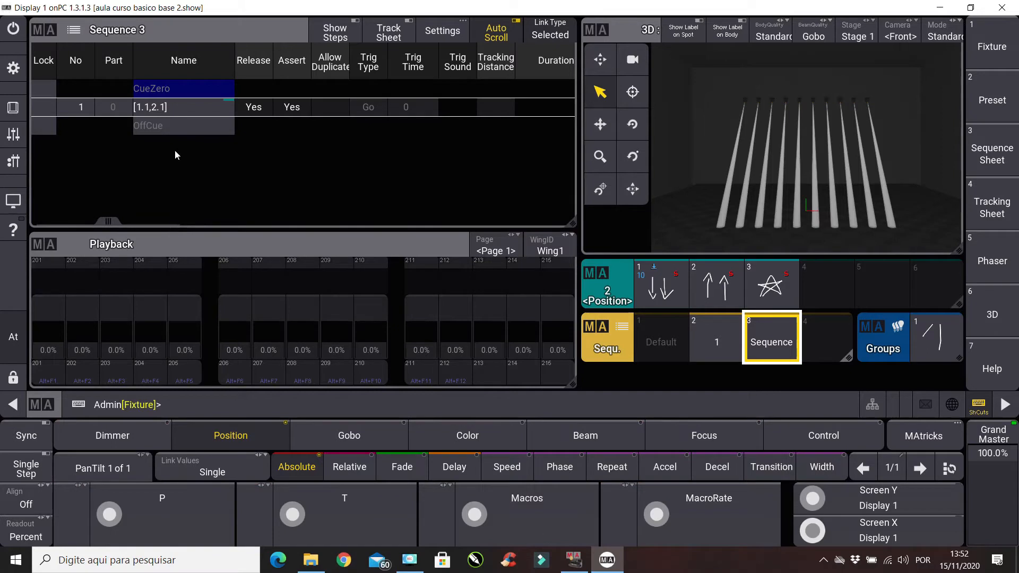
pyautogui.press('Delete')
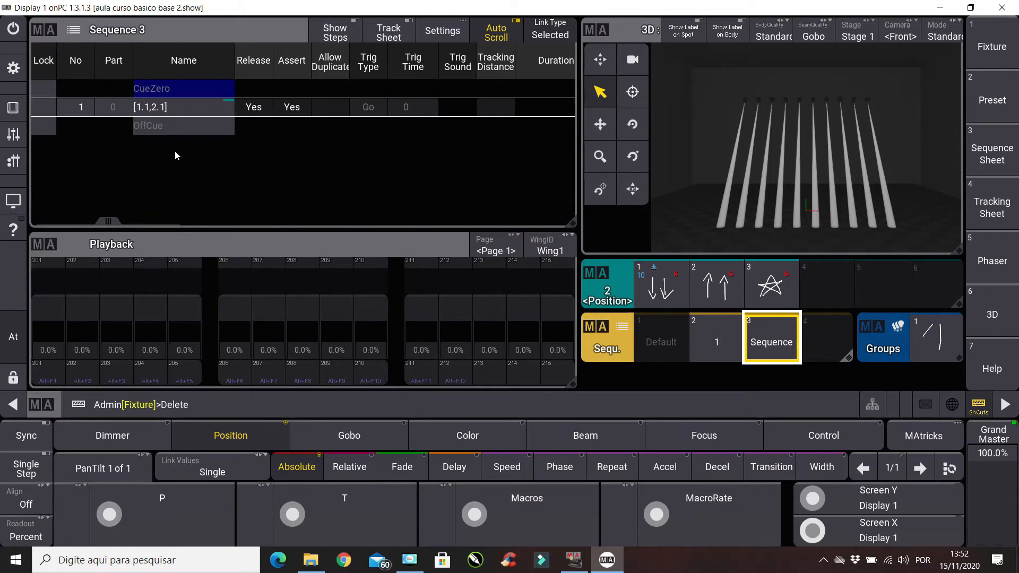
pyautogui.click(793, 354)
pyautogui.click(712, 334)
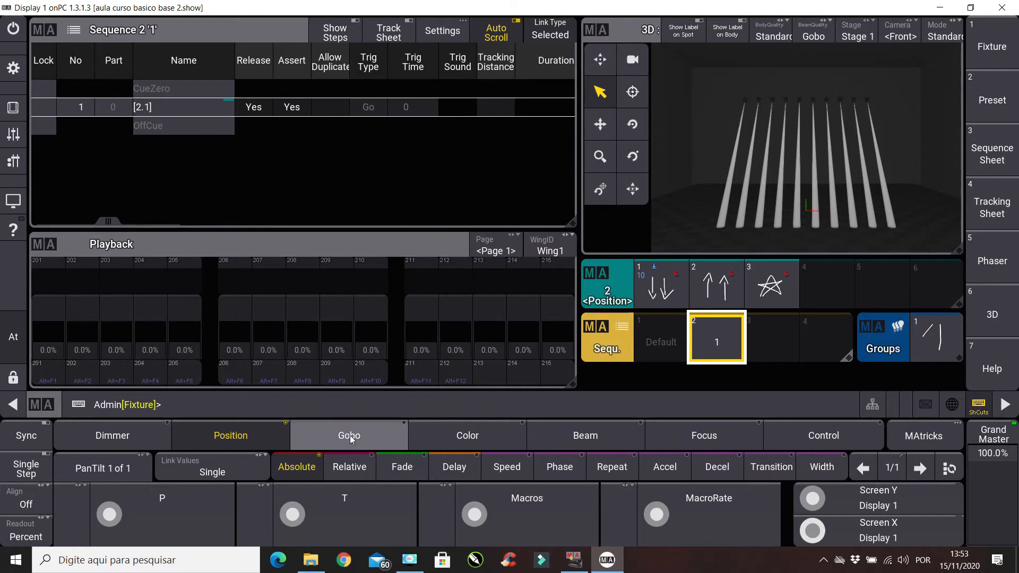
# - Rename cue 1 of Sequence 2 as "inicio"
pyautogui.doubleClick(153, 110)
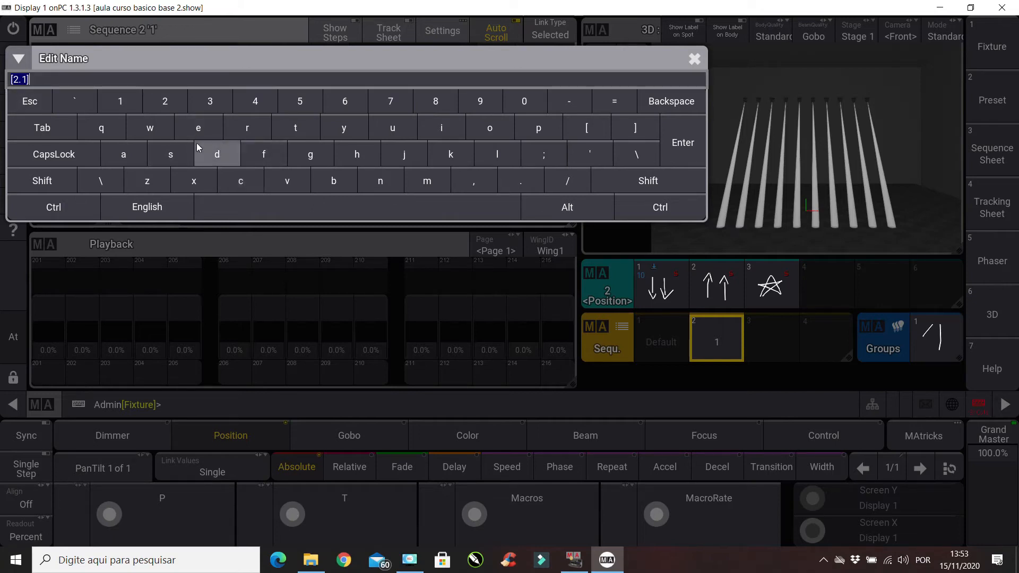
pyautogui.click(441, 128)
pyautogui.click(379, 180)
pyautogui.click(455, 121)
pyautogui.click(240, 180)
pyautogui.click(442, 127)
pyautogui.click(489, 127)
pyautogui.click(679, 135)
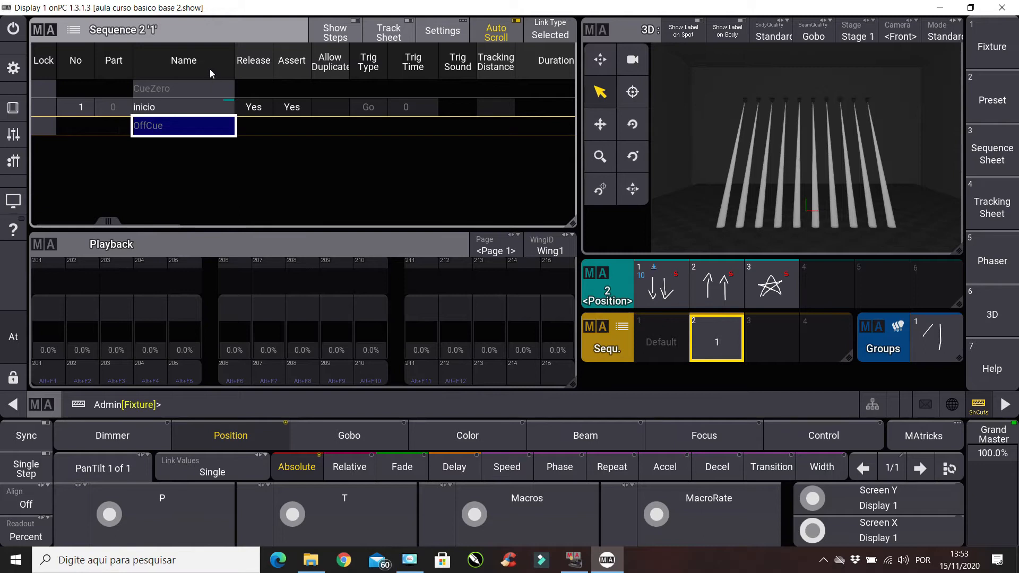
# - Renumber the "inicio" cue of Sequence 2 to 5 and back to 1
pyautogui.doubleClick(84, 110)
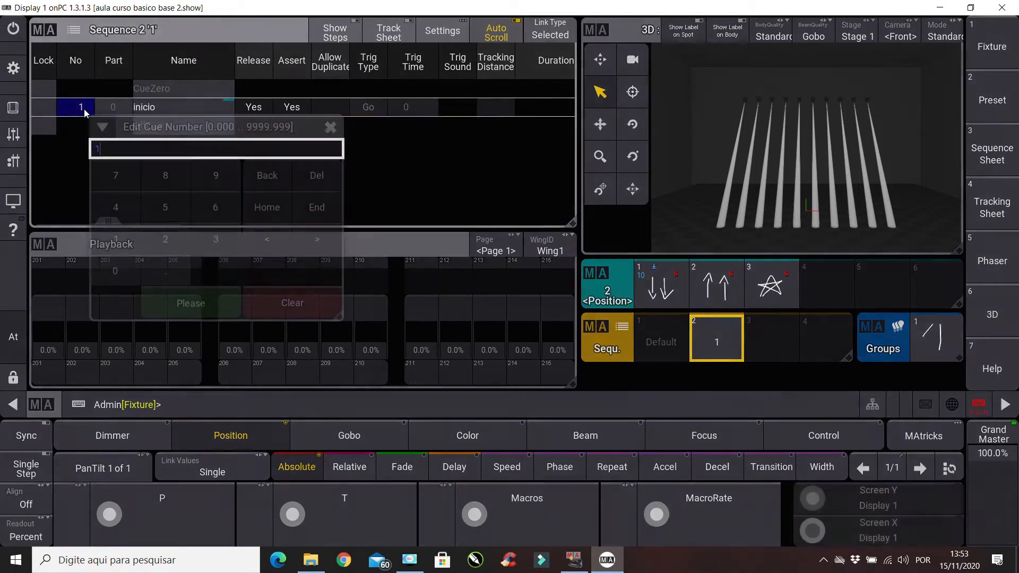
pyautogui.click(171, 204)
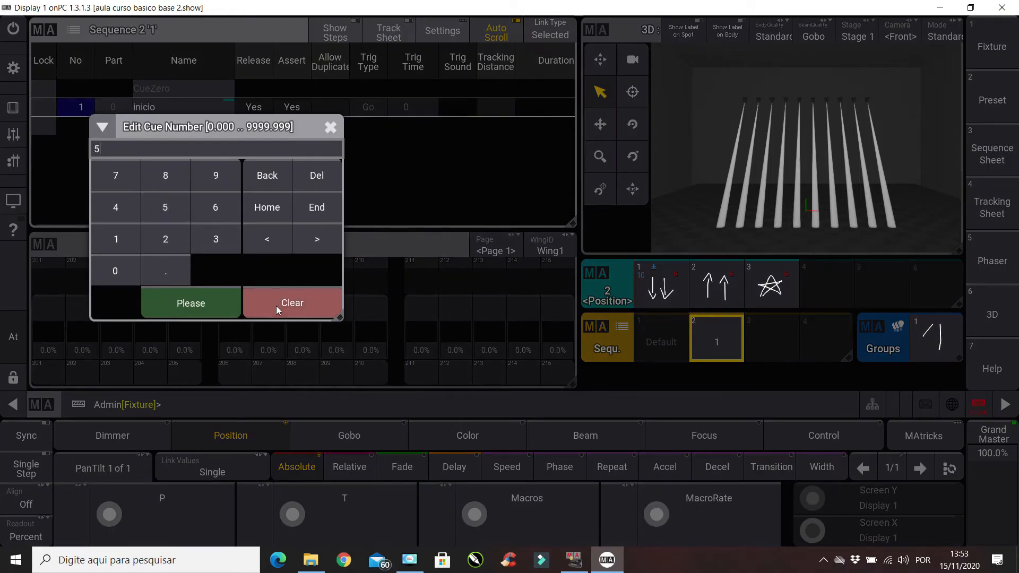
pyautogui.click(216, 311)
pyautogui.doubleClick(80, 106)
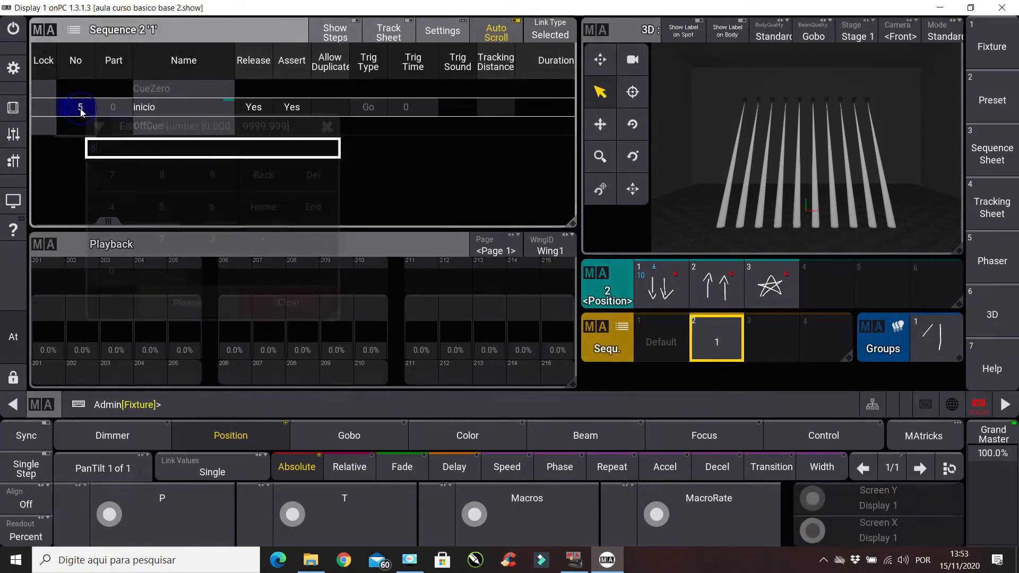
pyautogui.click(122, 238)
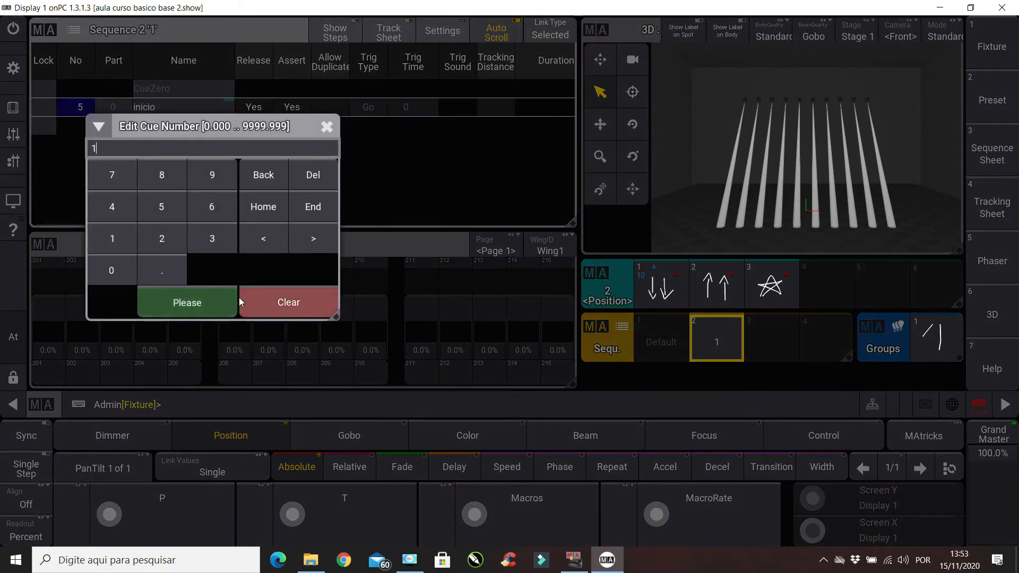
pyautogui.click(215, 303)
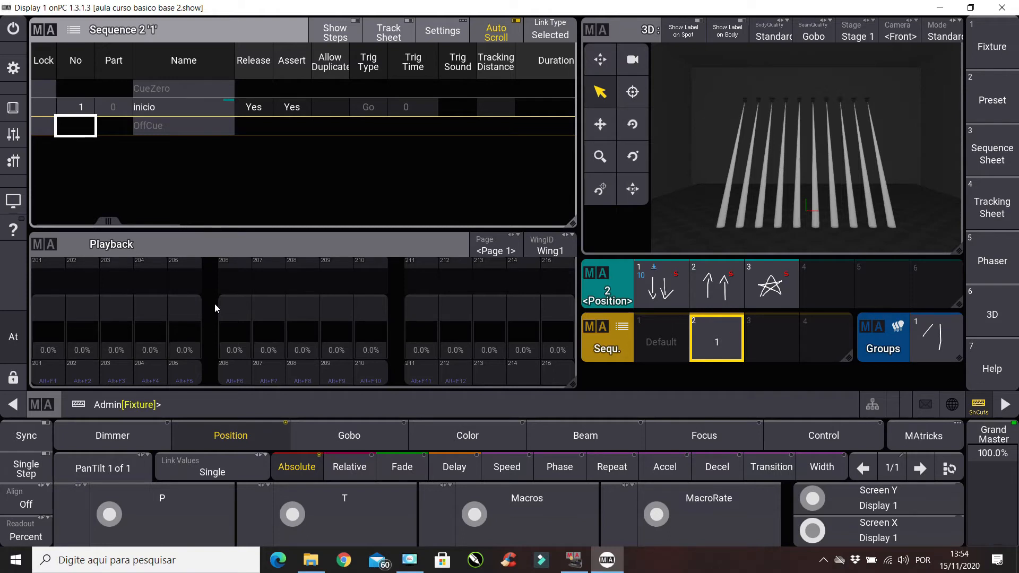
# - Clear the programmer and delete Sequence 2 from the sequence pool
pyautogui.press('BackSpace')
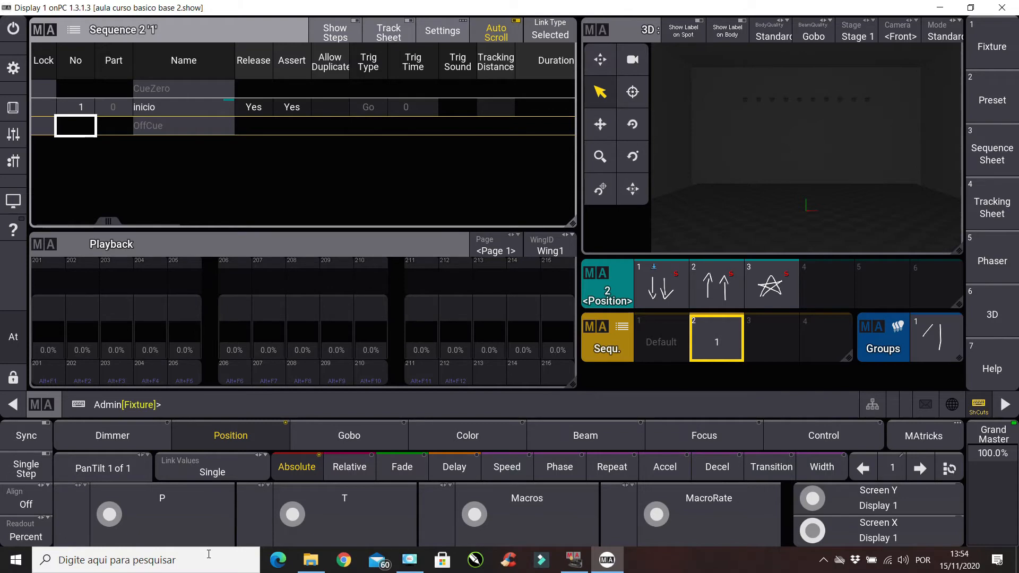
pyautogui.press('Delete')
pyautogui.click(699, 329)
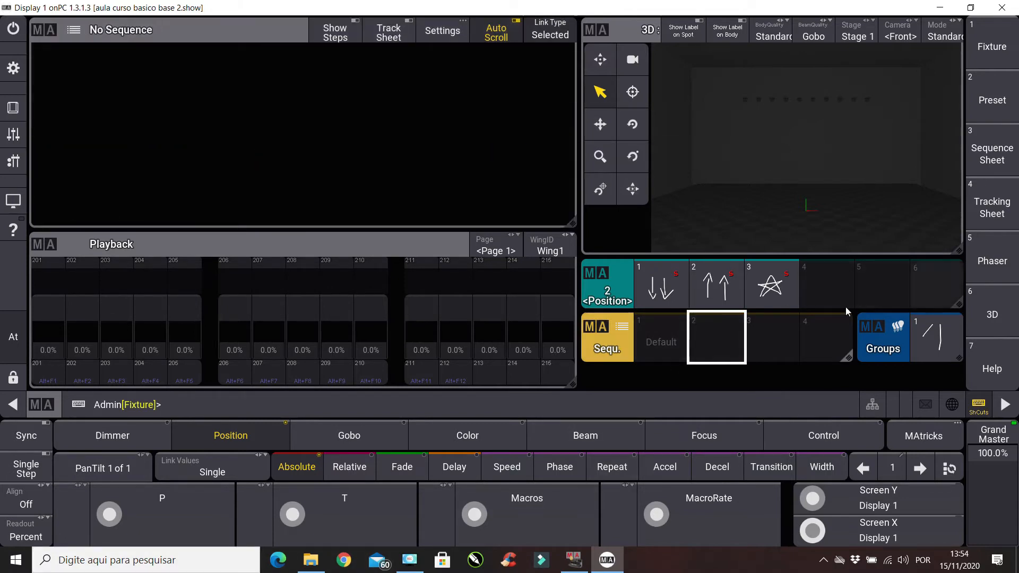
# - Select the fixtures through Dimmer preset 1 and recall Position preset 3, the star, and Dimmer preset 1 on them
pyautogui.click(142, 437)
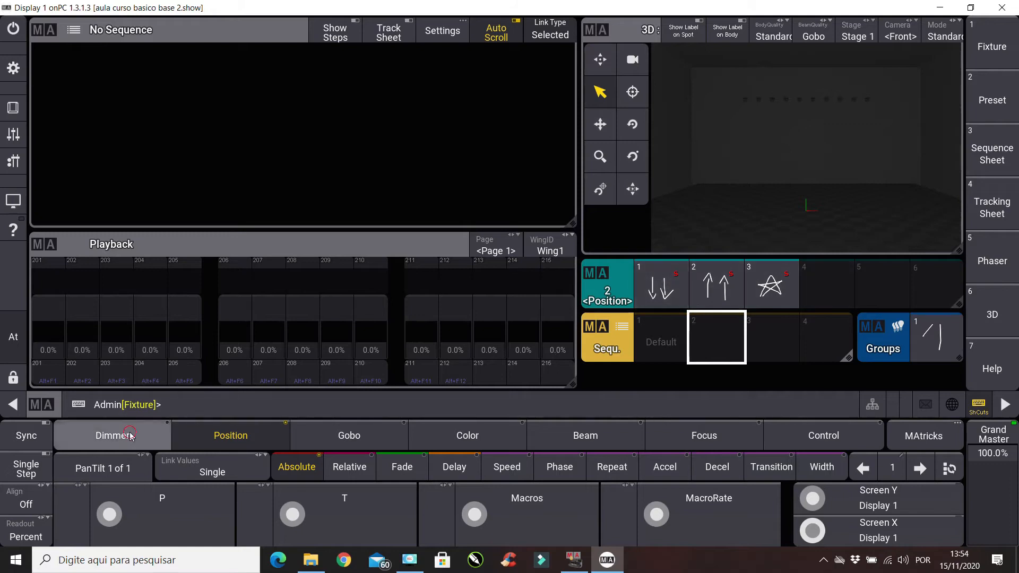
pyautogui.click(670, 287)
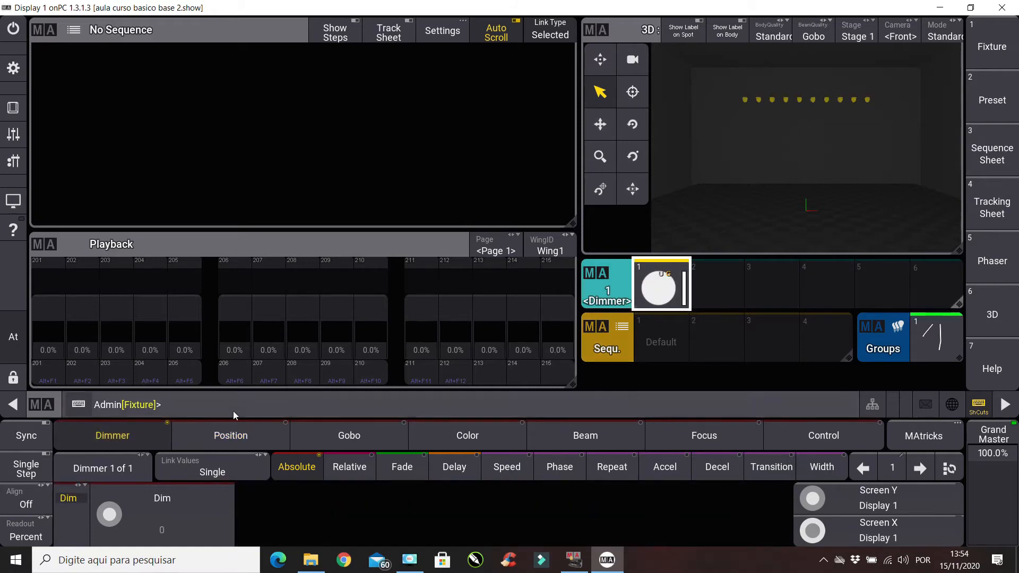
pyautogui.click(196, 439)
pyautogui.click(771, 287)
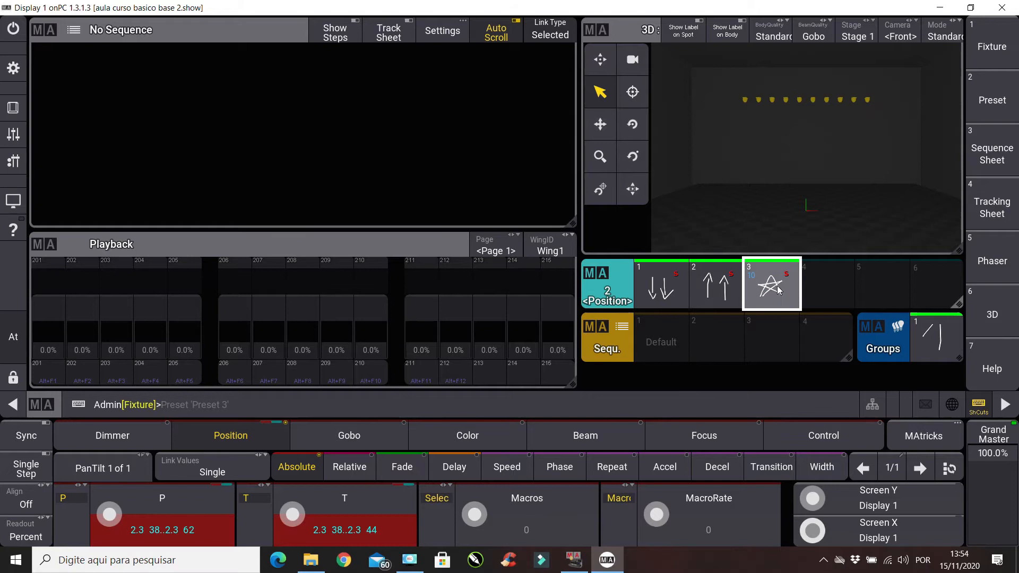
pyautogui.click(132, 438)
pyautogui.click(667, 283)
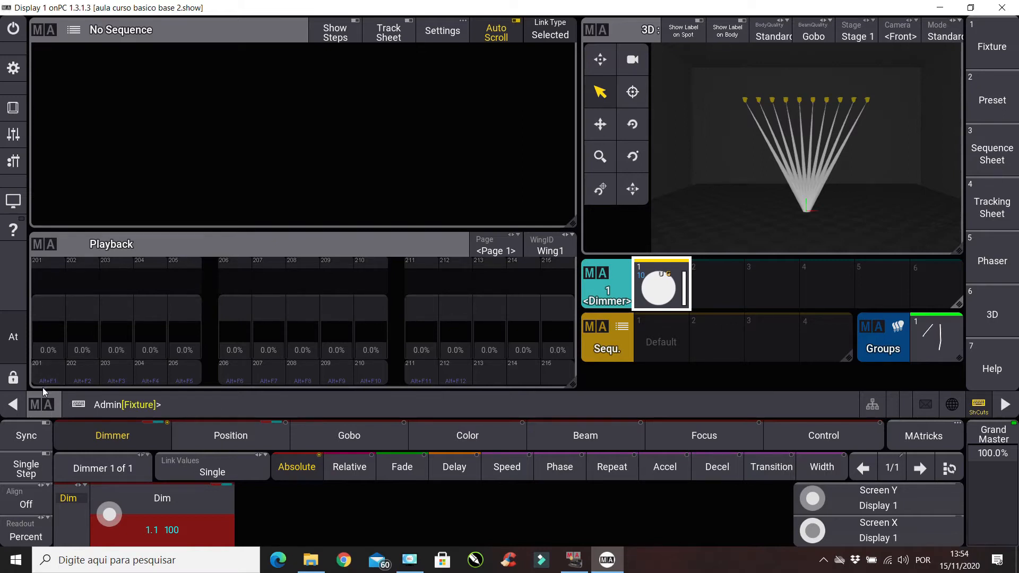
# - Store the combined position and dimmer look on executor 201 and clear the programmer
pyautogui.press('s')
pyautogui.click(47, 377)
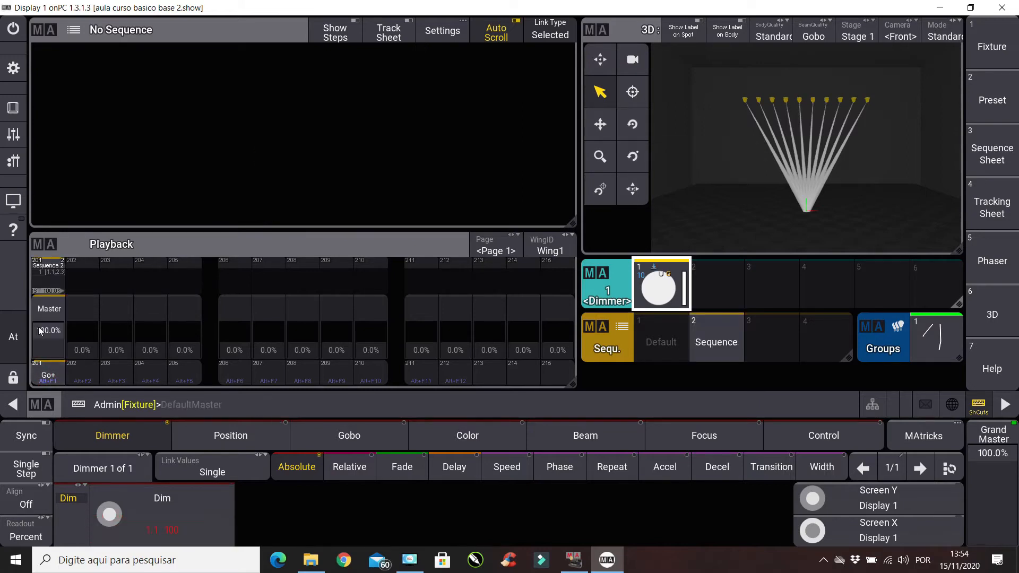
pyautogui.press('BackSpace')
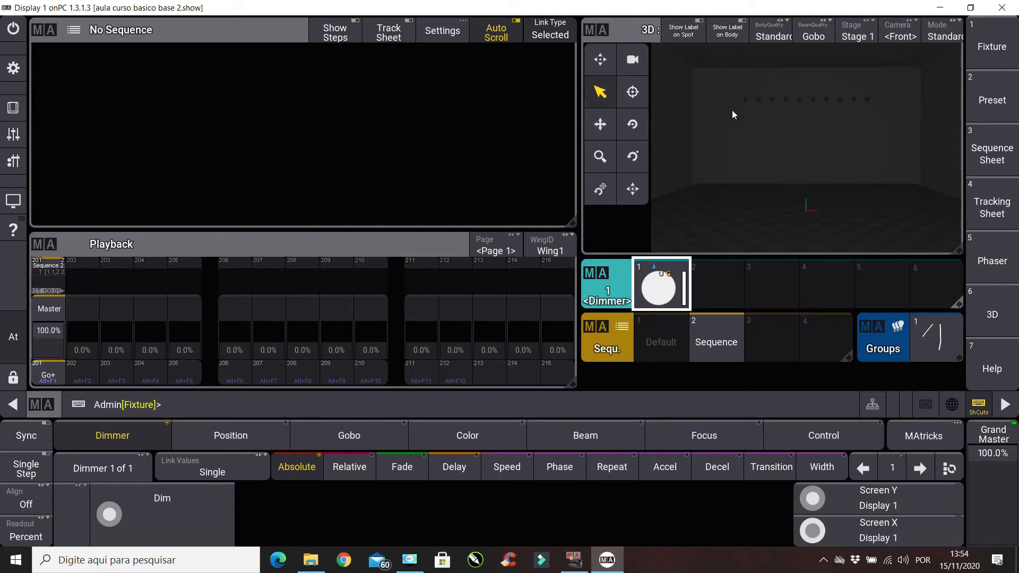
# - Start the sequence on executor 201 with Go+ and switch Sequence 2 off again
pyautogui.click(54, 371)
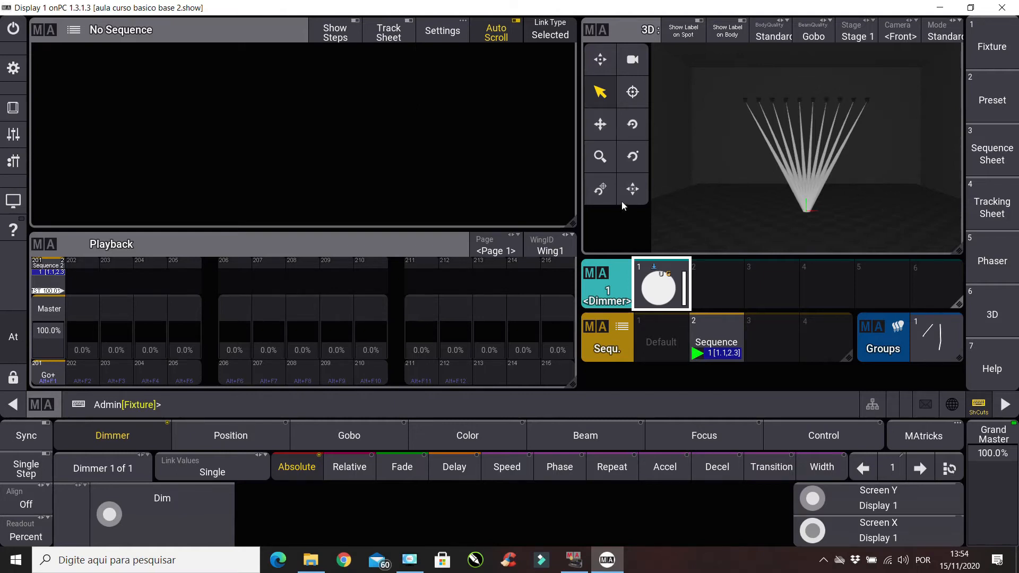
pyautogui.moveTo(62, 326); pyautogui.dragTo(47, 284)
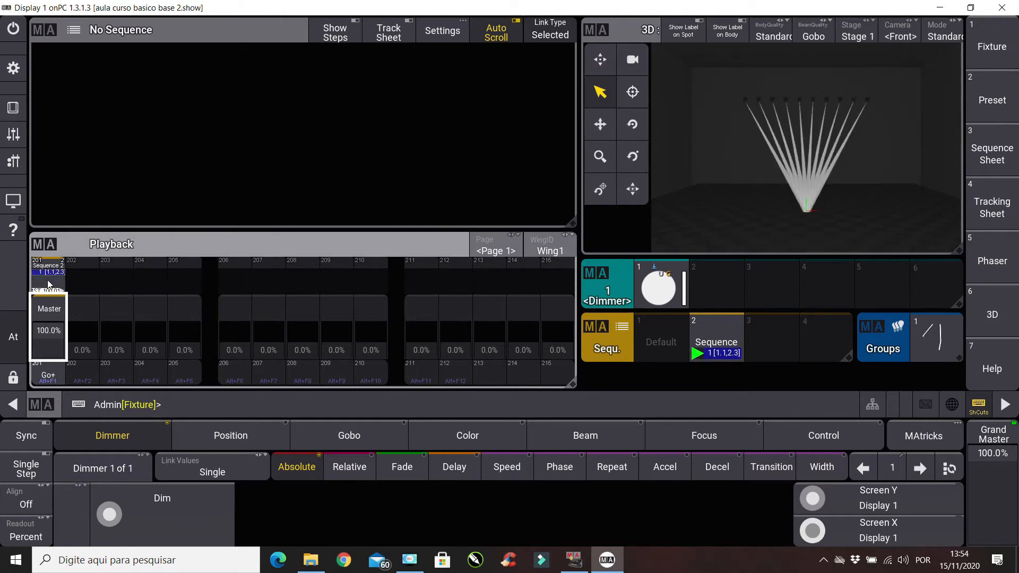
pyautogui.press('o')
pyautogui.press('o')
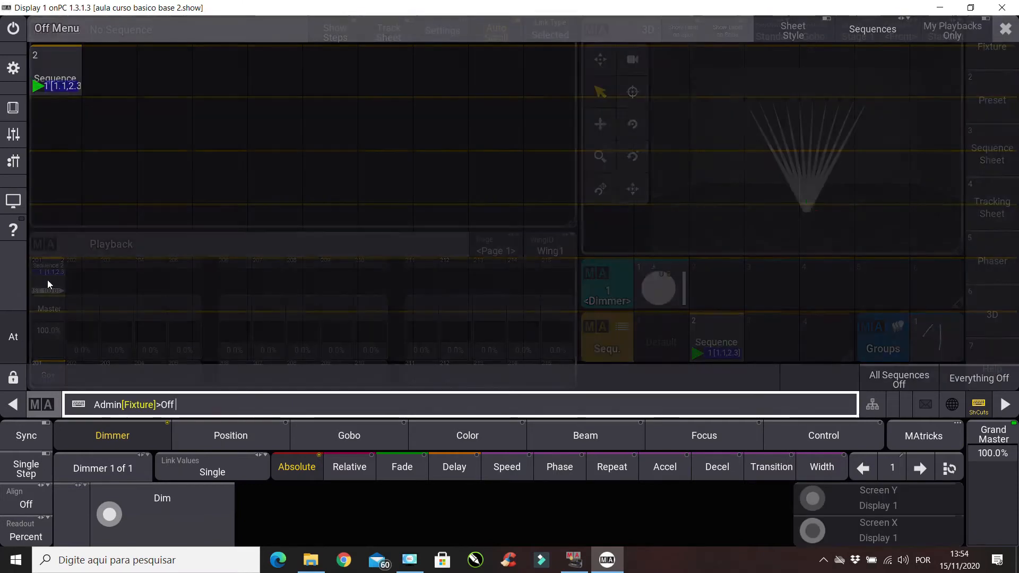
pyautogui.click(65, 55)
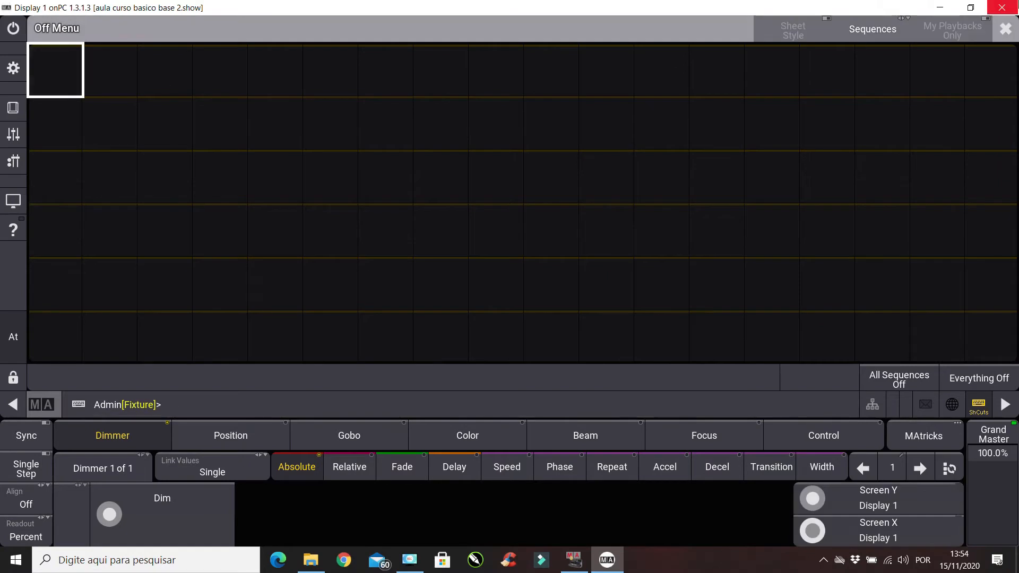
pyautogui.click(1005, 28)
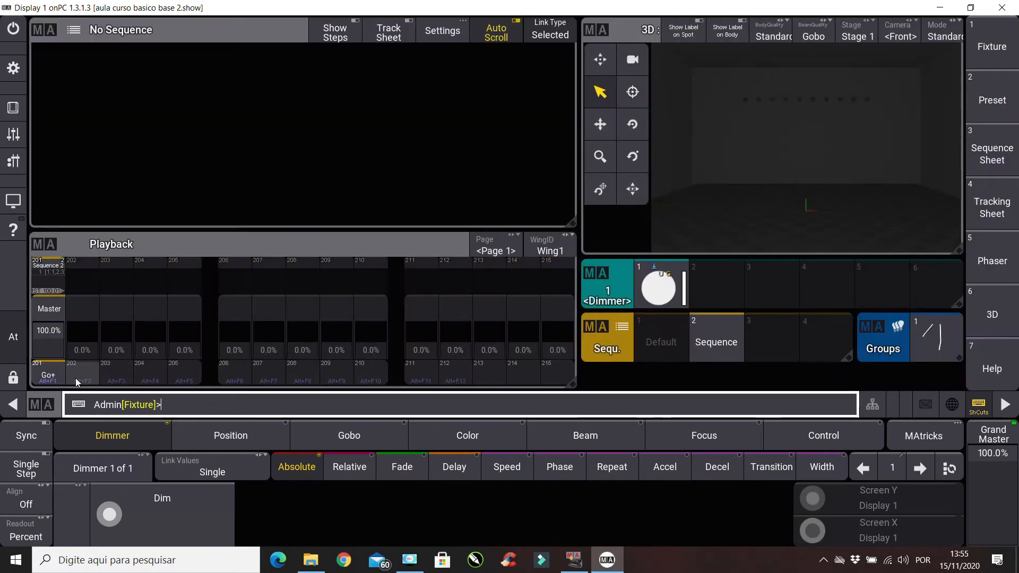
# - Lower the master fader of executor 201 to 0%, raise it to 100% and show the cue list of Sequence 2
pyautogui.moveTo(43, 325); pyautogui.dragTo(49, 394)
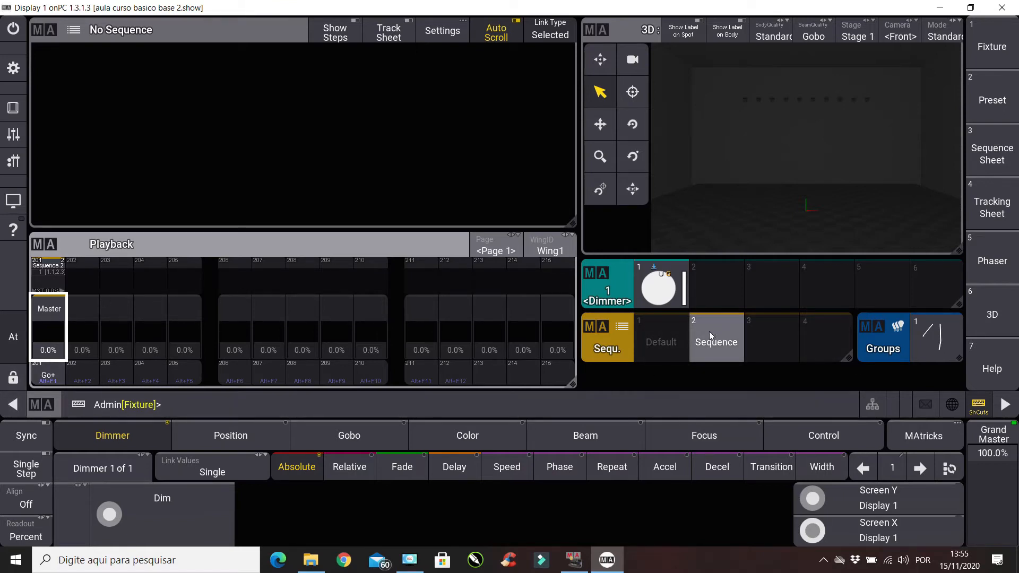
pyautogui.moveTo(47, 348); pyautogui.dragTo(43, 321)
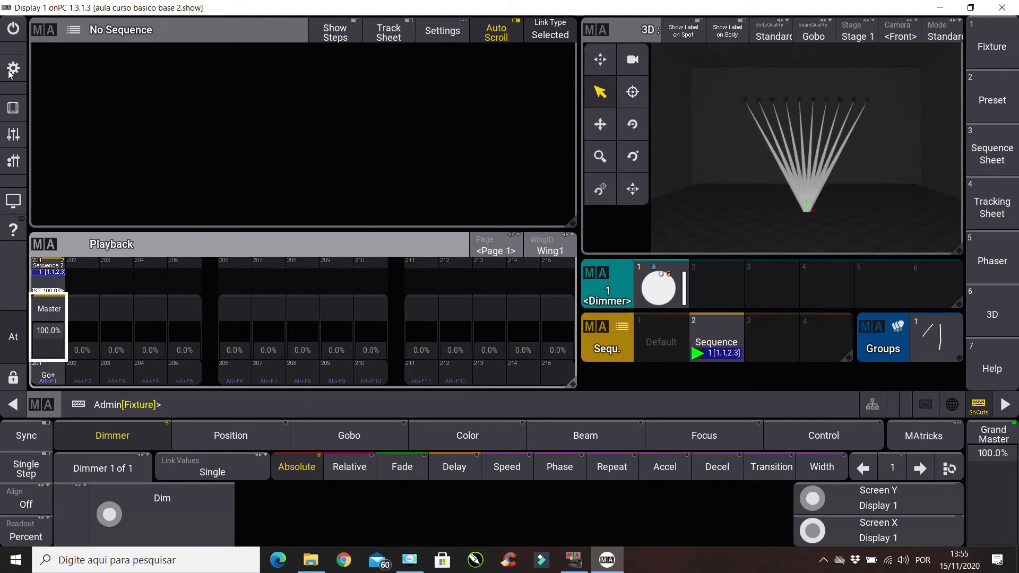
pyautogui.click(718, 327)
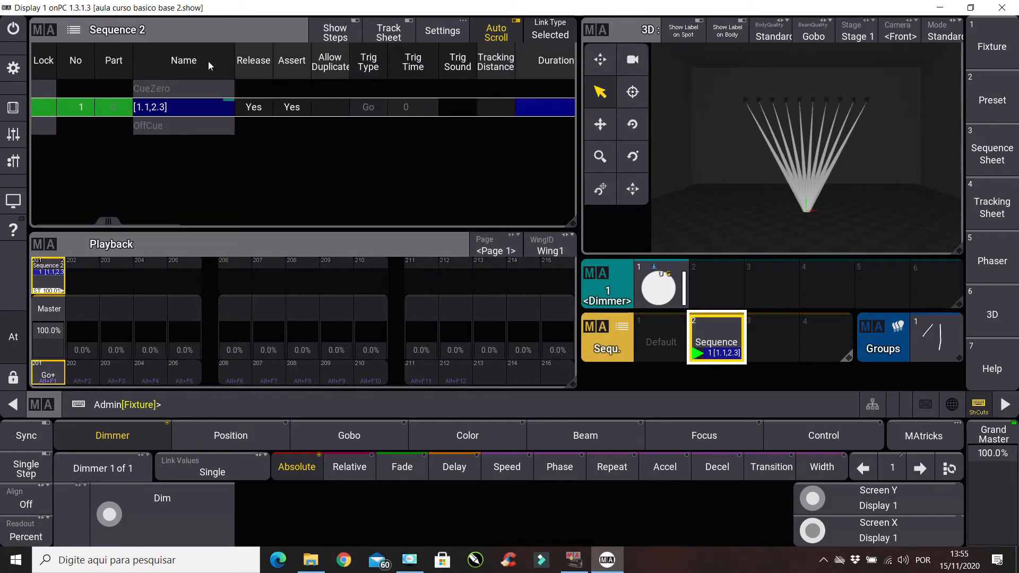
pyautogui.moveTo(53, 332); pyautogui.dragTo(59, 313)
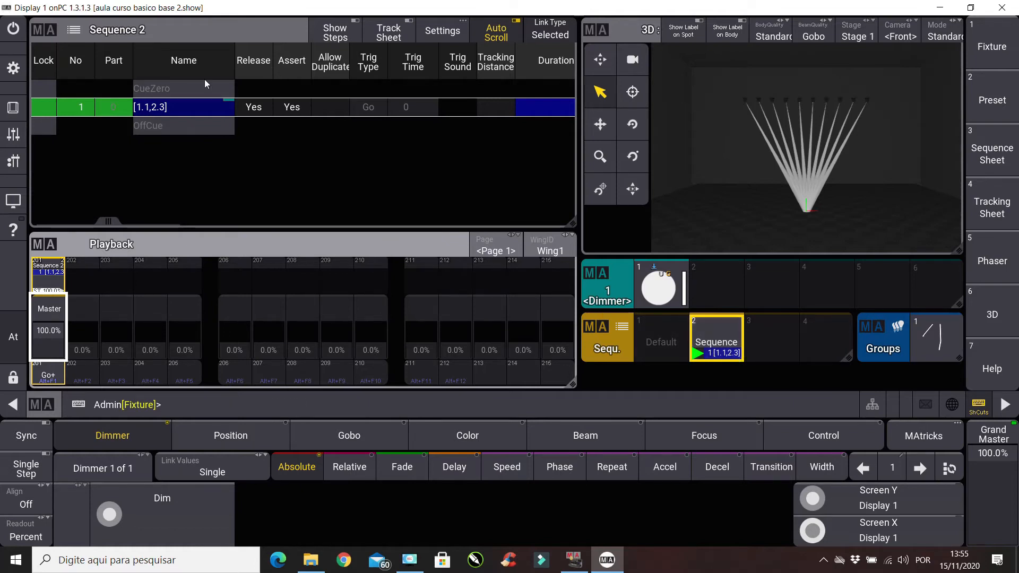
# - Rename cue 1 of Sequence 2 as "x"
pyautogui.click(182, 109)
pyautogui.click(183, 109)
pyautogui.click(195, 183)
pyautogui.click(695, 135)
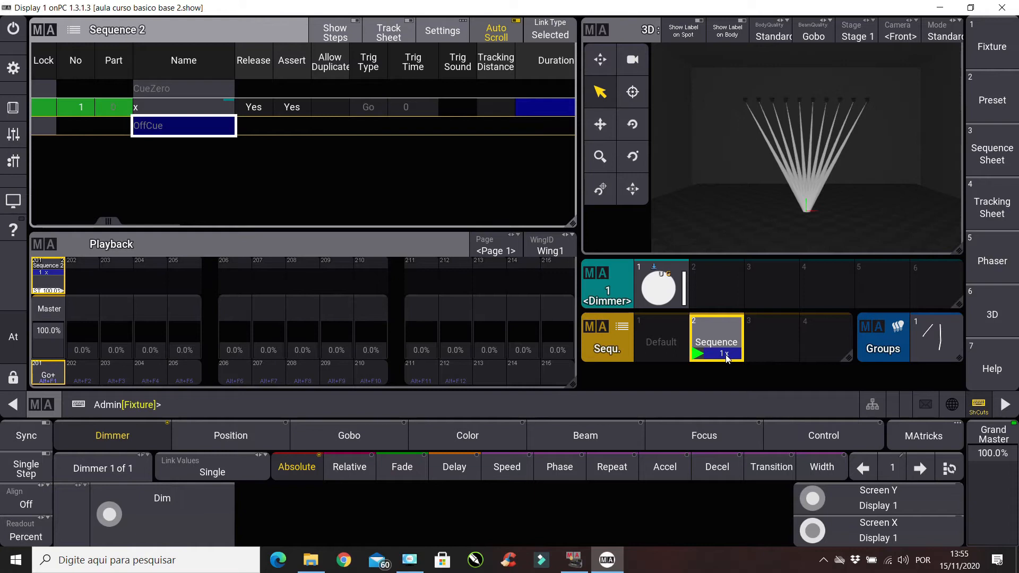
# - Set the number of cue "x" to 88 and switch Sequence 2 off
pyautogui.click(68, 106)
pyautogui.click(69, 106)
pyautogui.click(156, 181)
pyautogui.click(156, 181)
pyautogui.click(144, 297)
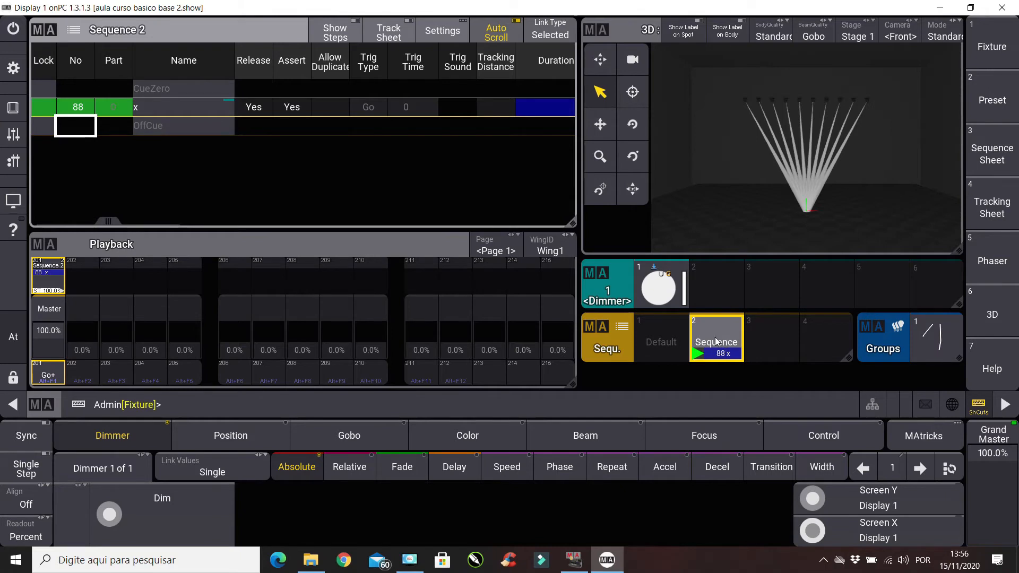
pyautogui.press('o')
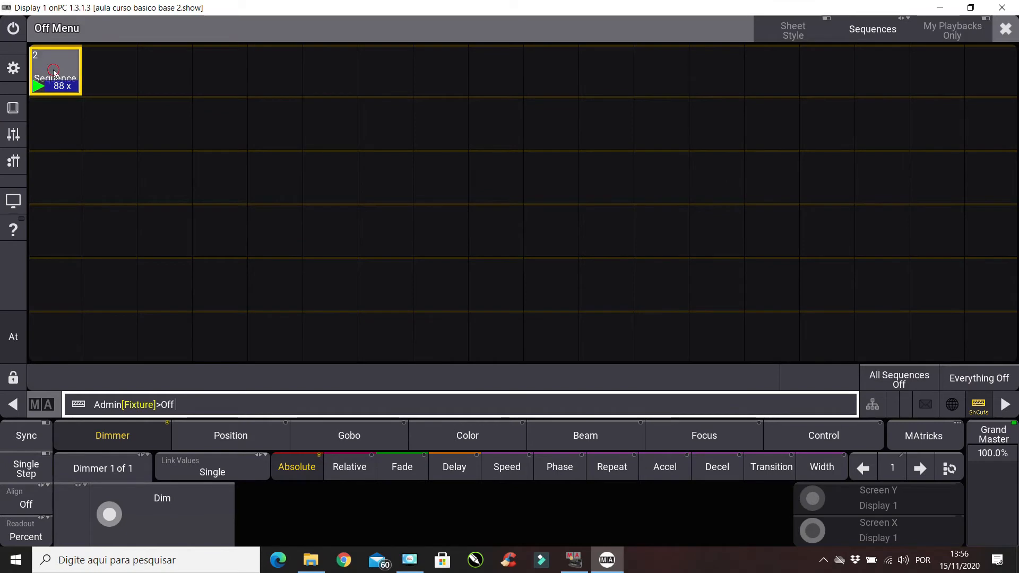
pyautogui.click(55, 72)
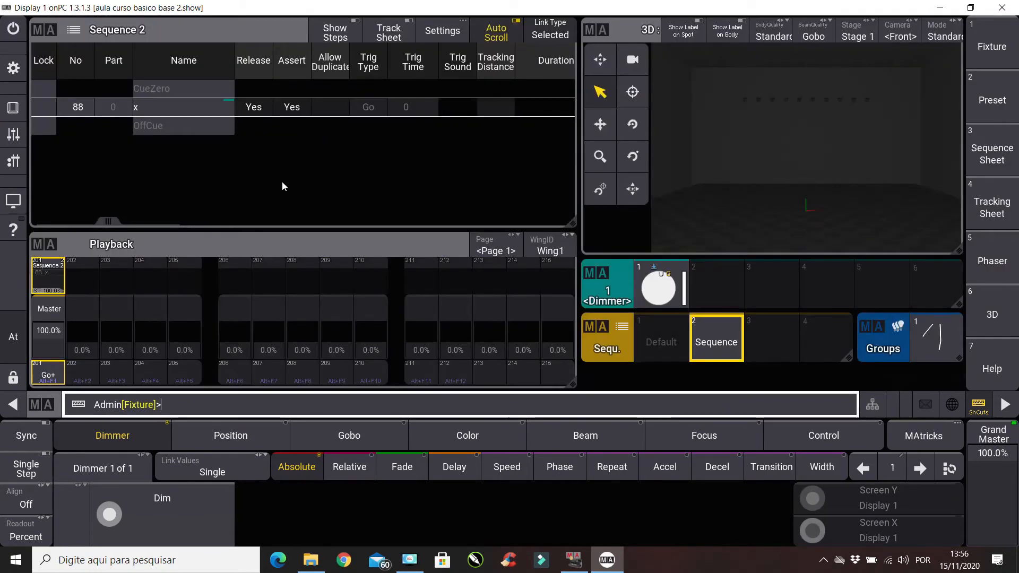
# - Recall Dimmer preset 1 on the fixtures and store this dimmer-only look on executor 202
pyautogui.click(668, 290)
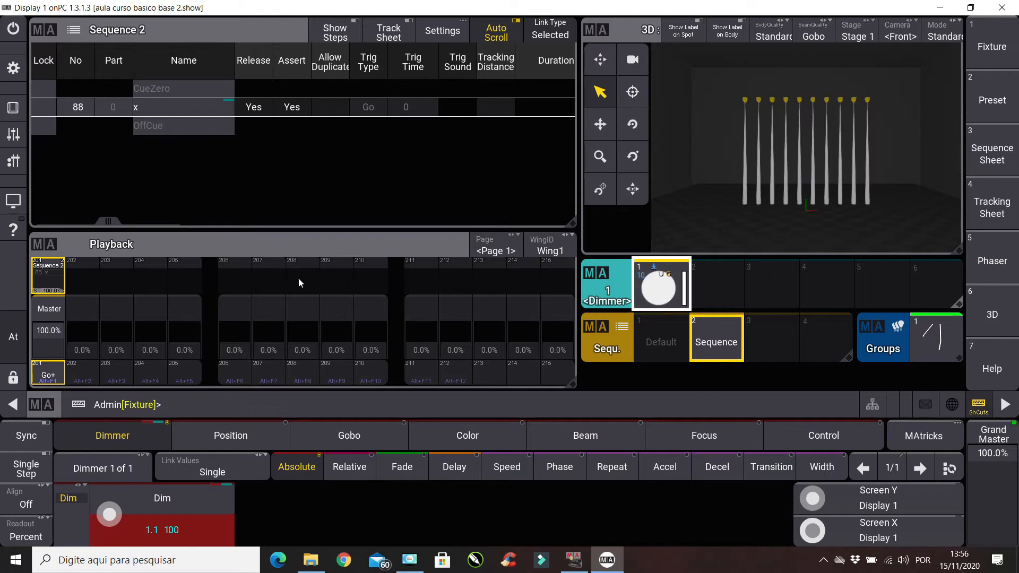
pyautogui.press('s')
pyautogui.click(83, 375)
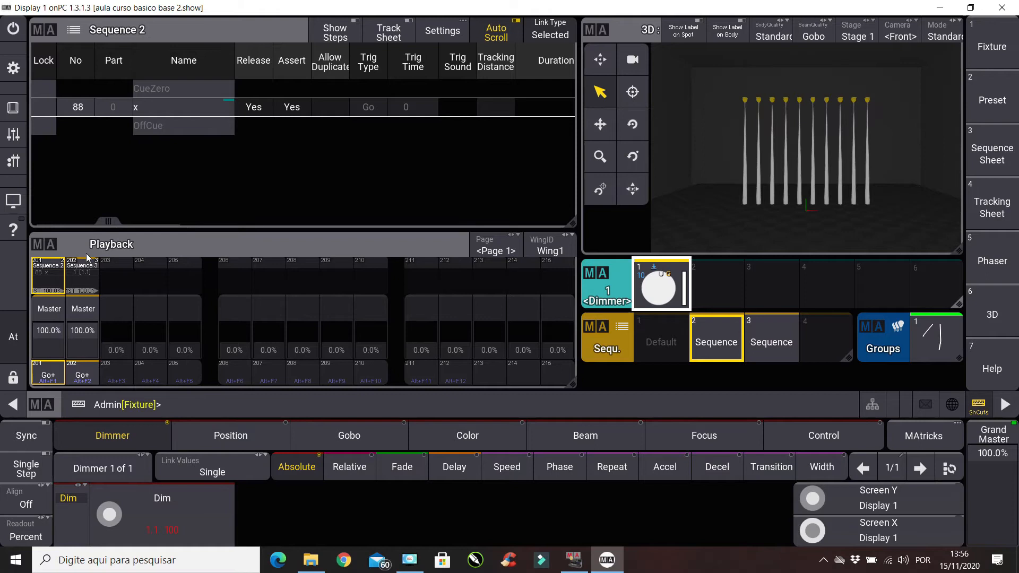
# - Lower the master faders of executors 201 and 202 to 0% and clear the programmer
pyautogui.moveTo(34, 336); pyautogui.dragTo(42, 373)
pyautogui.moveTo(81, 333); pyautogui.dragTo(80, 370)
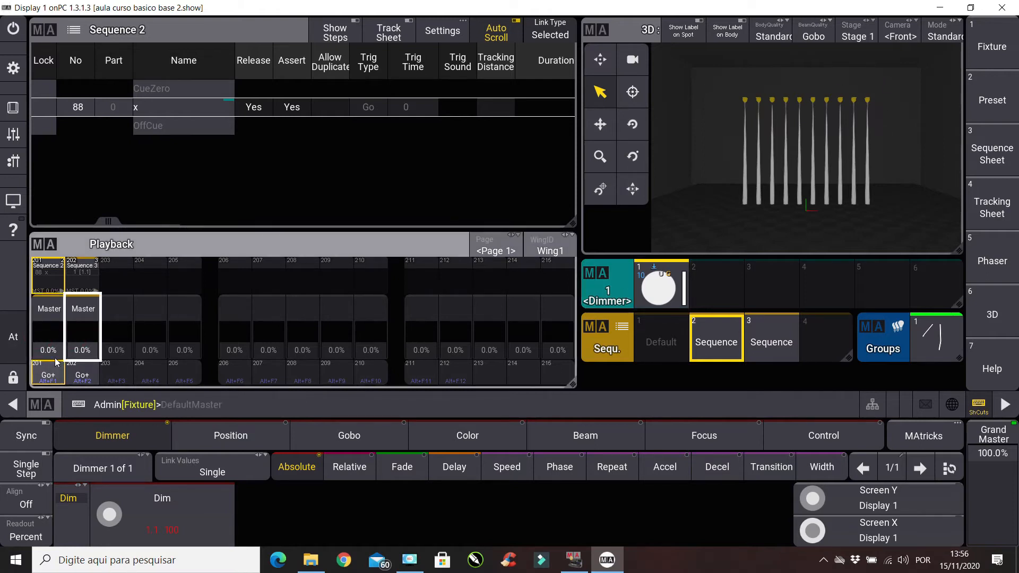
pyautogui.press('BackSpace')
pyautogui.press('BackSpace')
pyautogui.press('BackSpace')
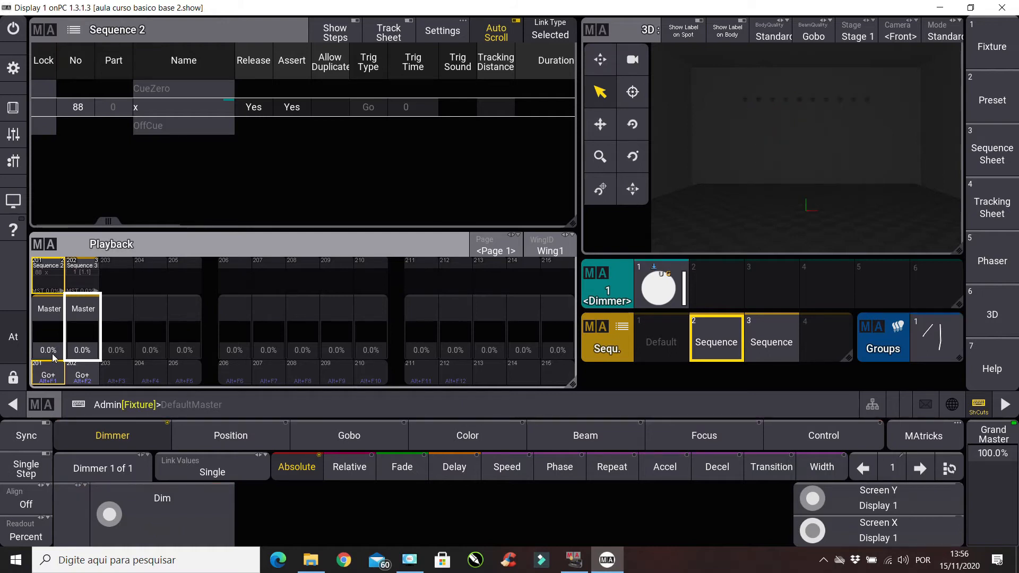
# - Play executors 201 and 202 separately and together with their master faders, finishing with both masters at 100%
pyautogui.moveTo(51, 351); pyautogui.dragTo(49, 305)
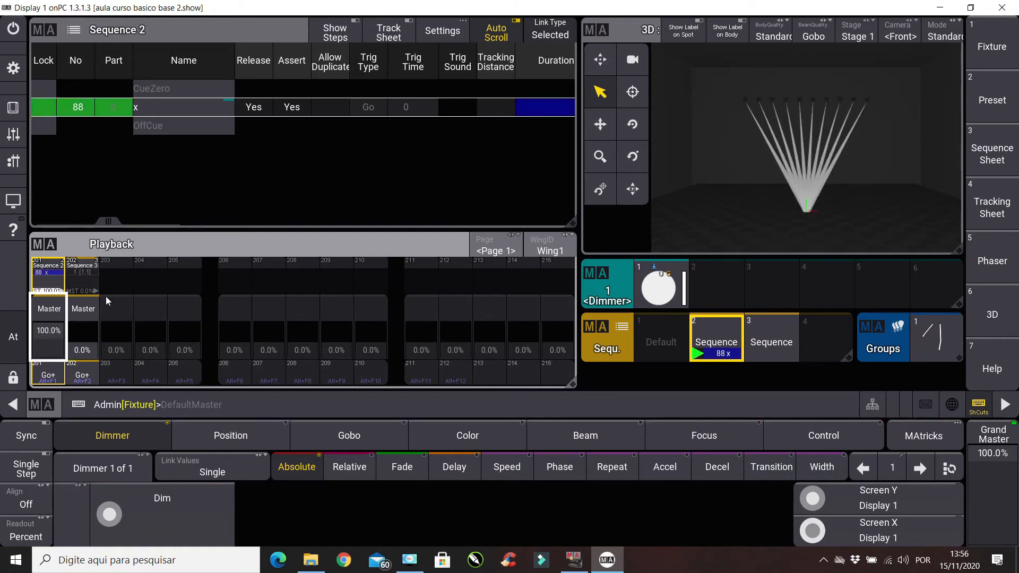
pyautogui.moveTo(91, 360); pyautogui.dragTo(82, 321)
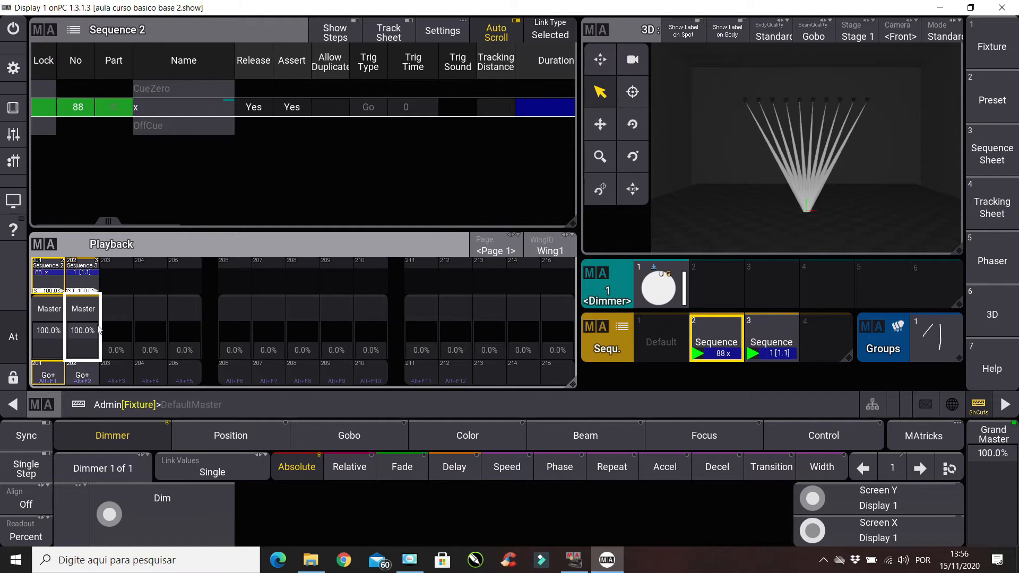
pyautogui.moveTo(80, 333); pyautogui.dragTo(45, 389)
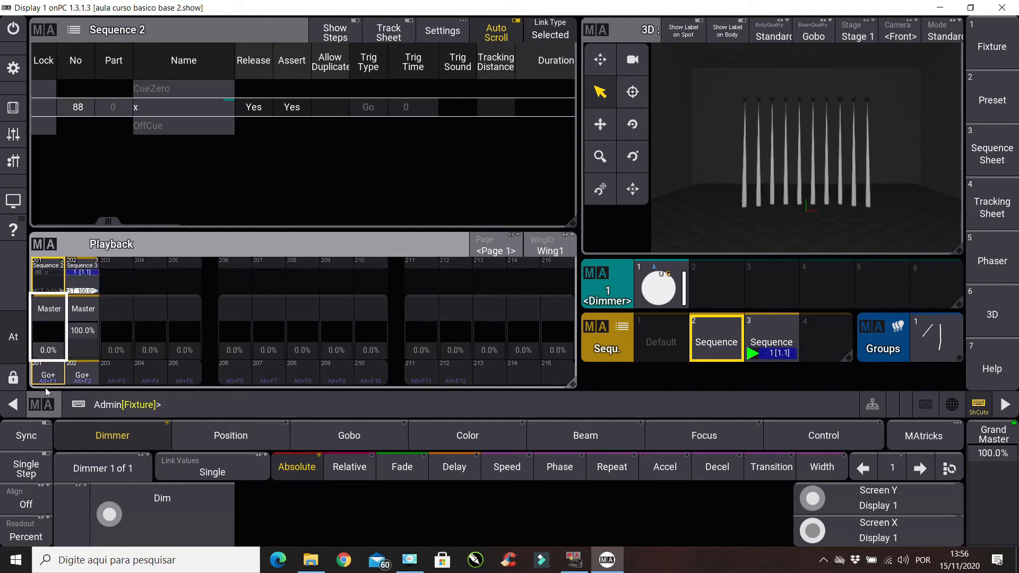
pyautogui.click(85, 329)
pyautogui.moveTo(84, 330); pyautogui.dragTo(74, 304)
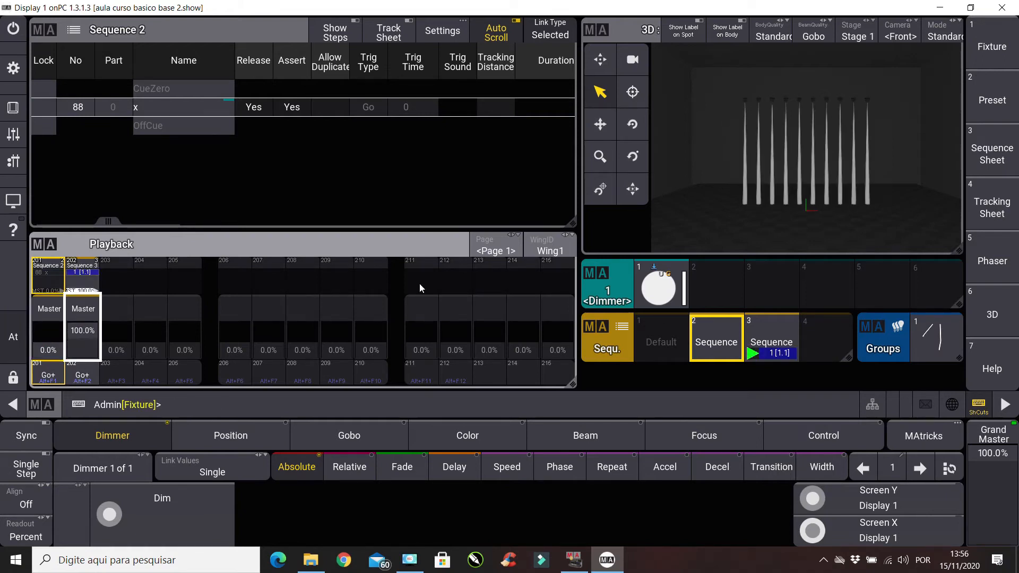
pyautogui.moveTo(45, 349); pyautogui.dragTo(46, 308)
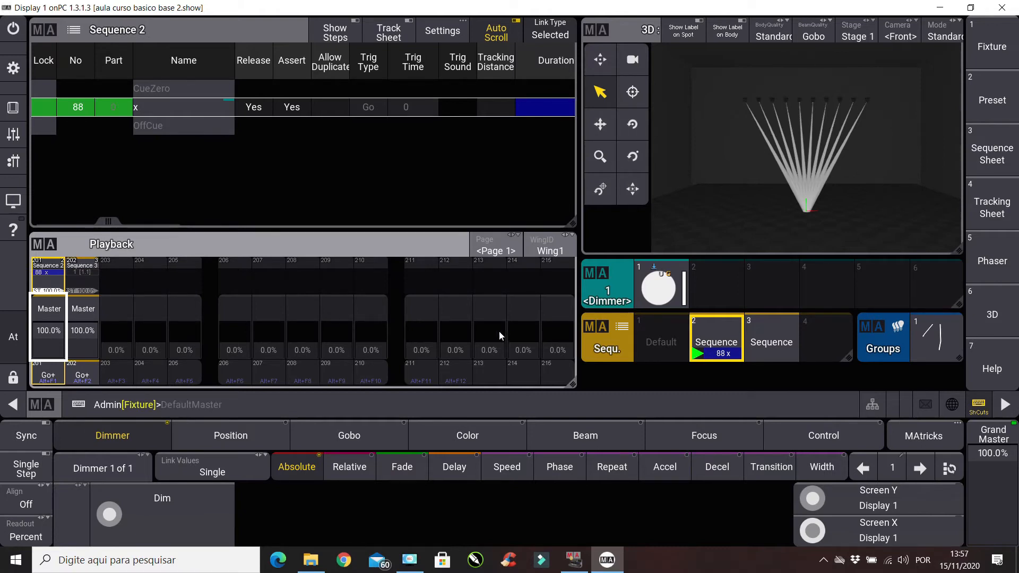
pyautogui.moveTo(85, 334); pyautogui.dragTo(79, 300)
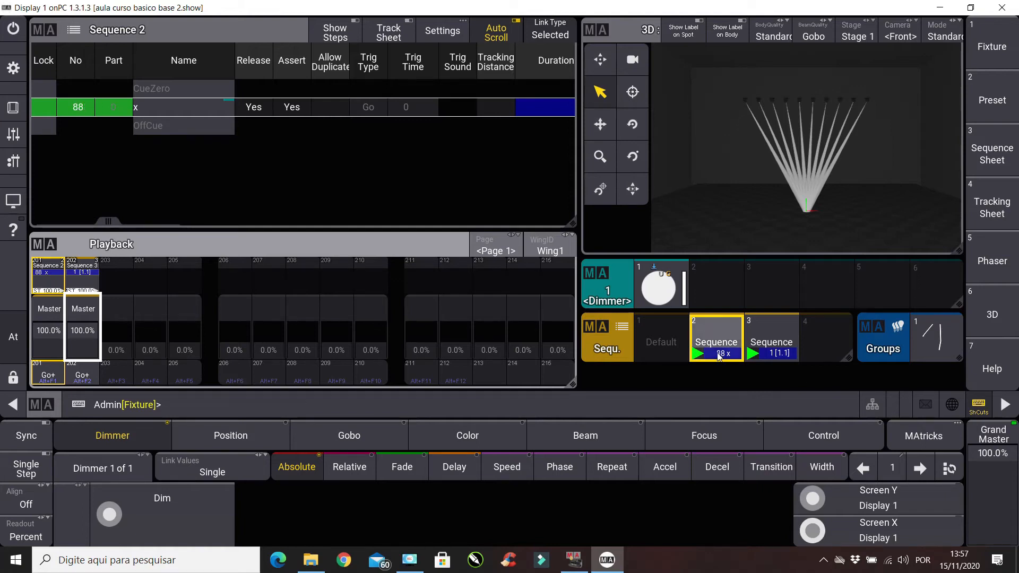
# - Examine the cue list of Sequence 3 and that of Sequence 2 in the sequence sheet
pyautogui.click(760, 328)
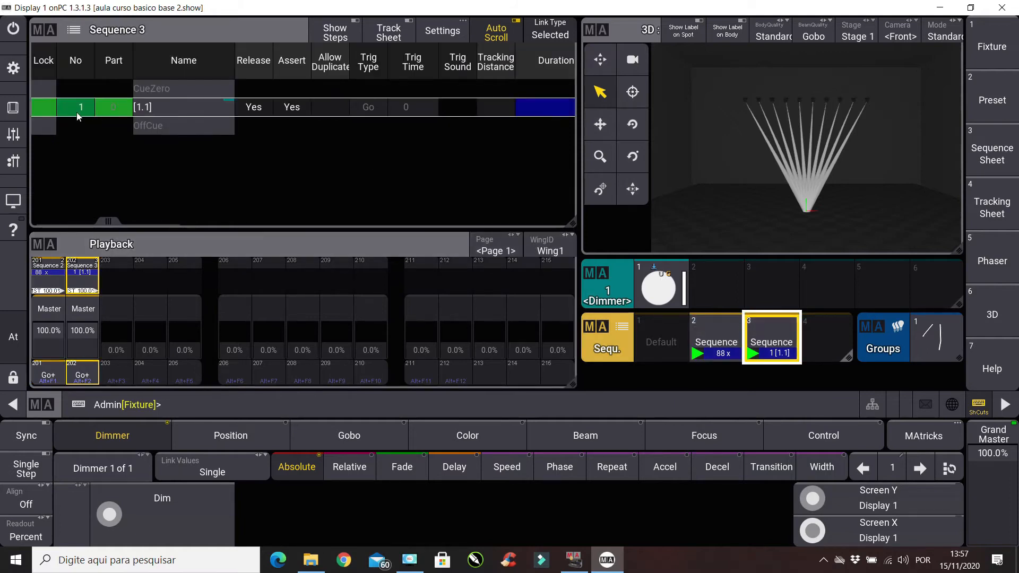
pyautogui.click(715, 337)
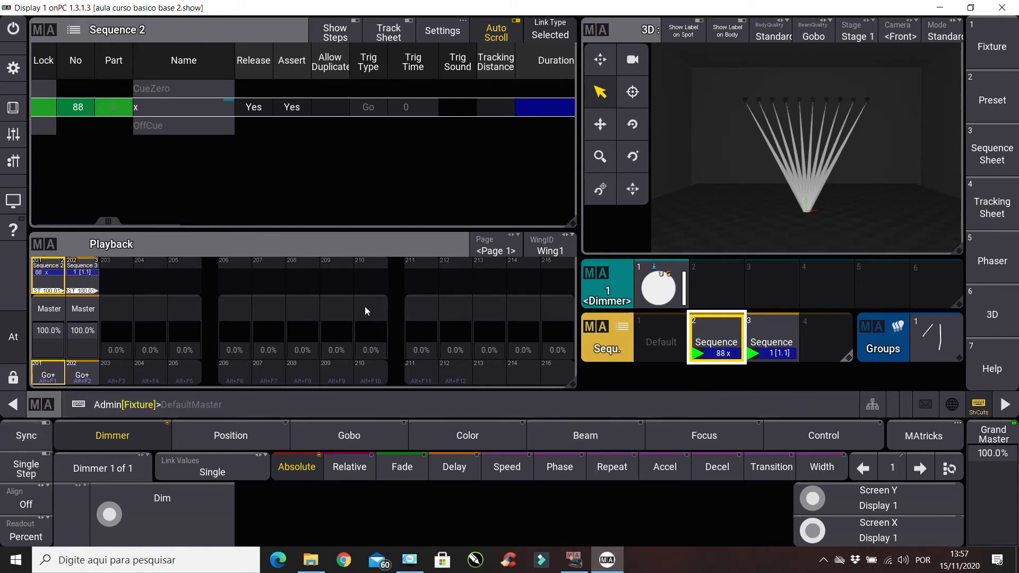
pyautogui.press('Delete')
pyautogui.click(772, 345)
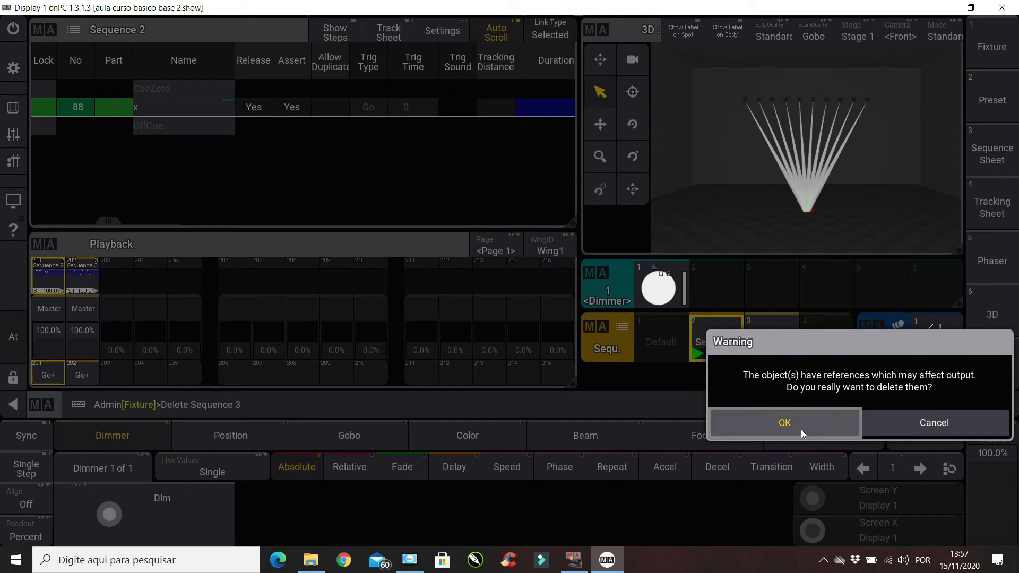
pyautogui.click(940, 424)
# - Lower the master of executor 202 to 0% and try to delete Sequence 3 from the sequence pool, cancelling the deletion
pyautogui.moveTo(81, 335); pyautogui.dragTo(79, 387)
pyautogui.press('Delete')
pyautogui.click(774, 330)
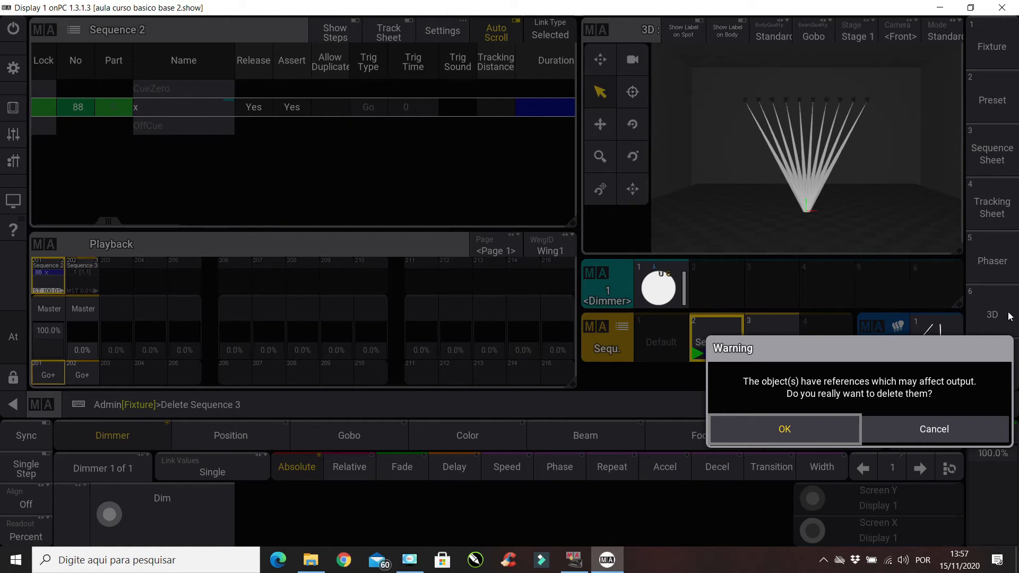
pyautogui.click(927, 434)
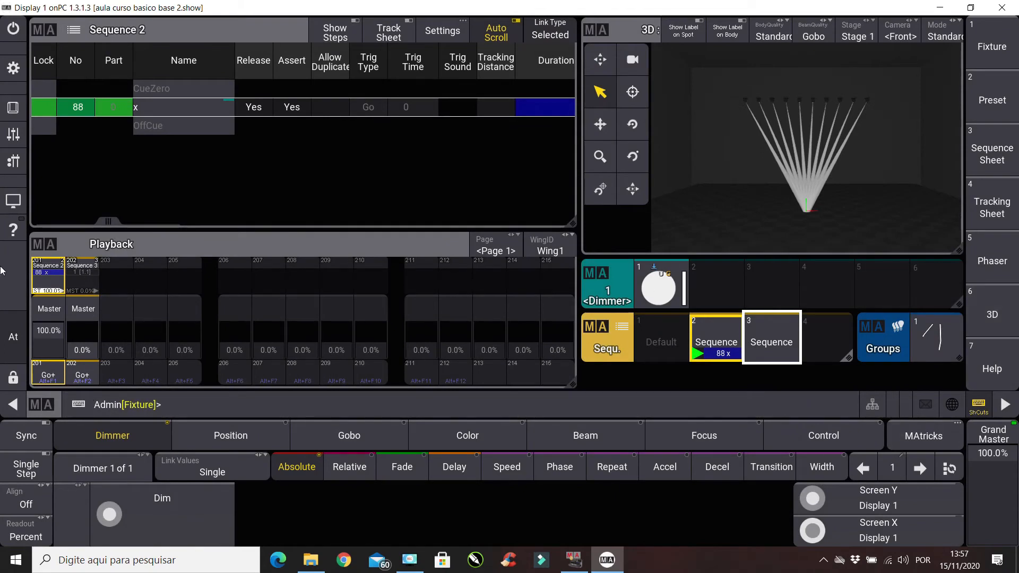
# - Delete the Sequence 3 assignment from executor 202, and delete Sequence 3 itself from the sequence pool
pyautogui.press('Delete')
pyautogui.click(88, 271)
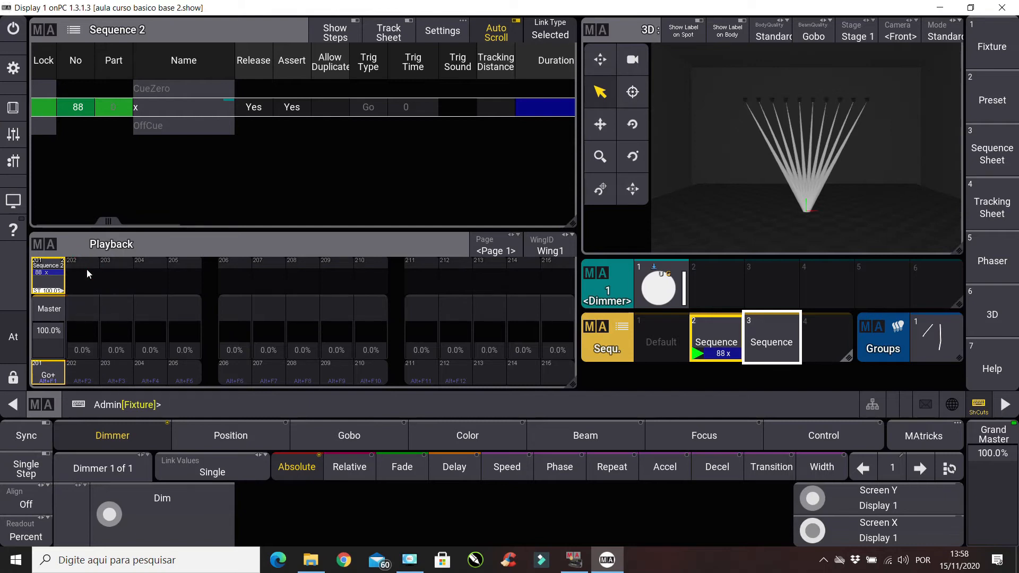
pyautogui.press('Delete')
pyautogui.click(775, 356)
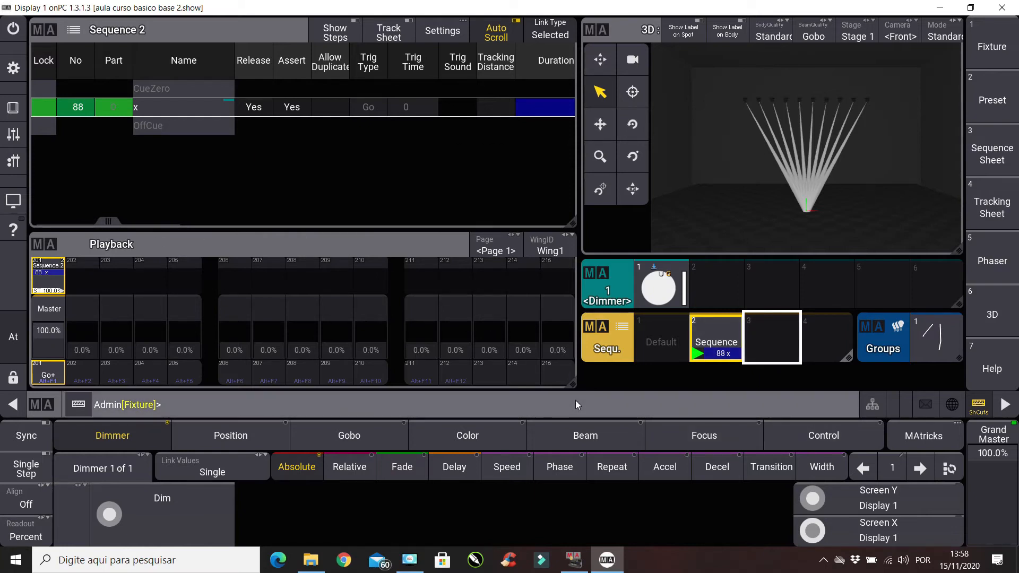
# - Undo the last two deletions to restore Sequence 3 in the pool and on executor 202
pyautogui.hotkey('ctrl', 'z')
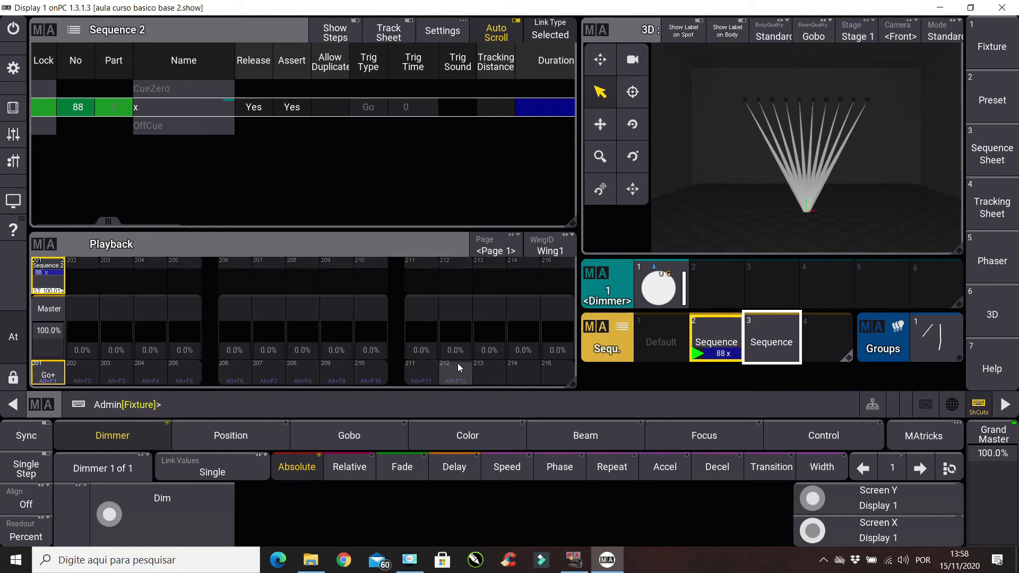
pyautogui.hotkey('ctrl', 'z')
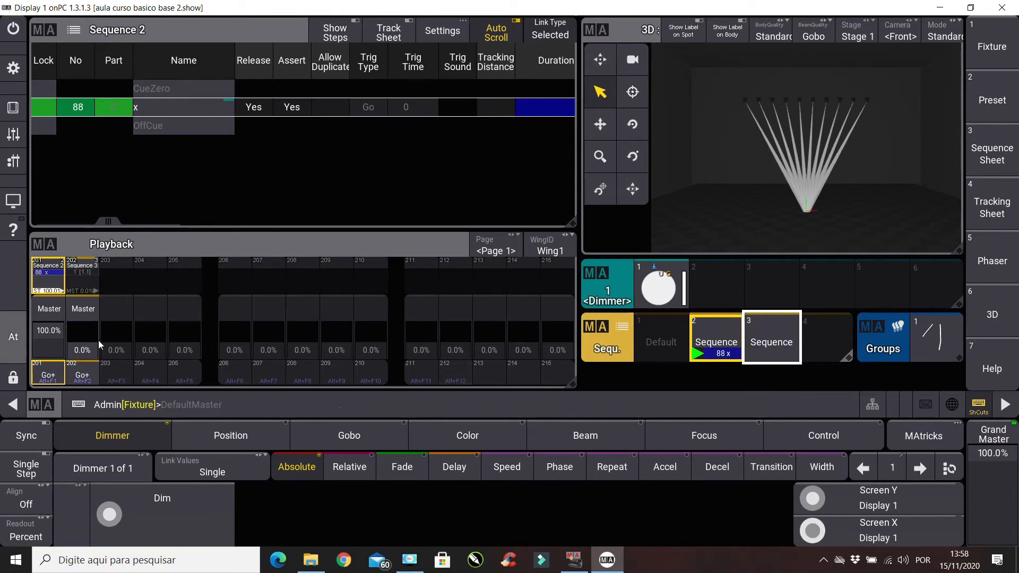
# - Assign Sequence 3 from the sequence pool to executors 203 and 204 as well
pyautogui.press('a')
pyautogui.click(771, 340)
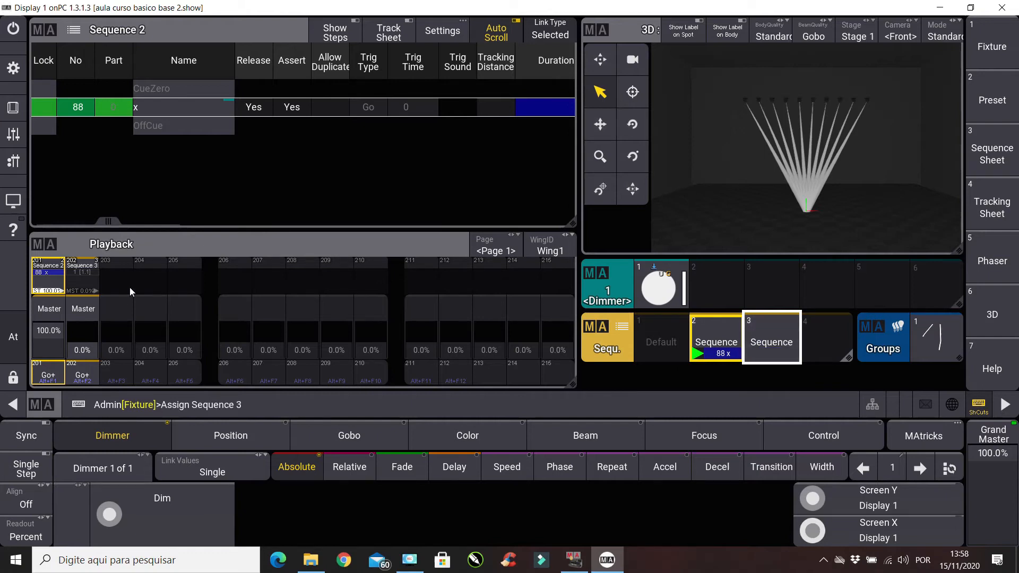
pyautogui.click(128, 374)
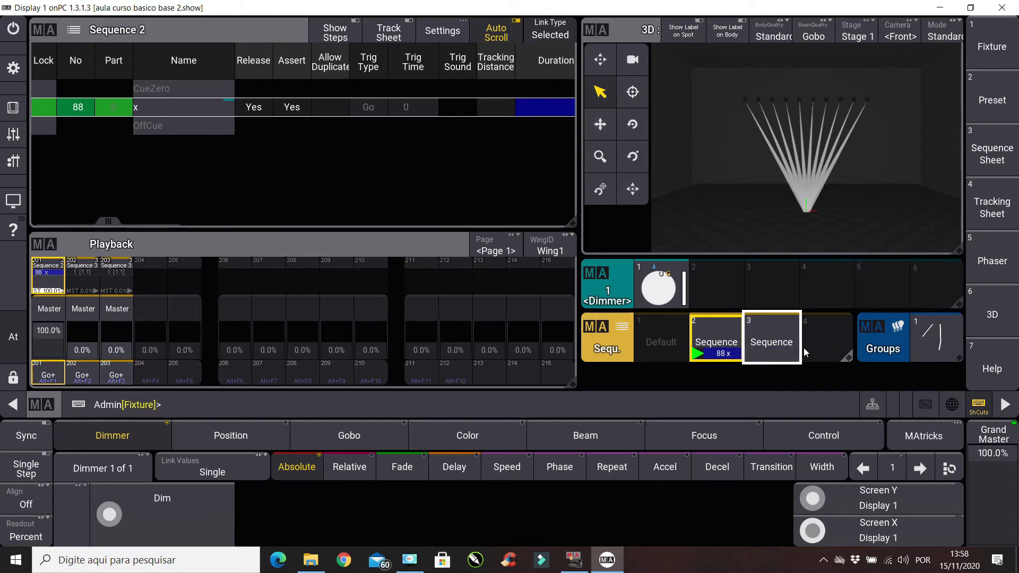
pyautogui.press('a')
pyautogui.click(773, 348)
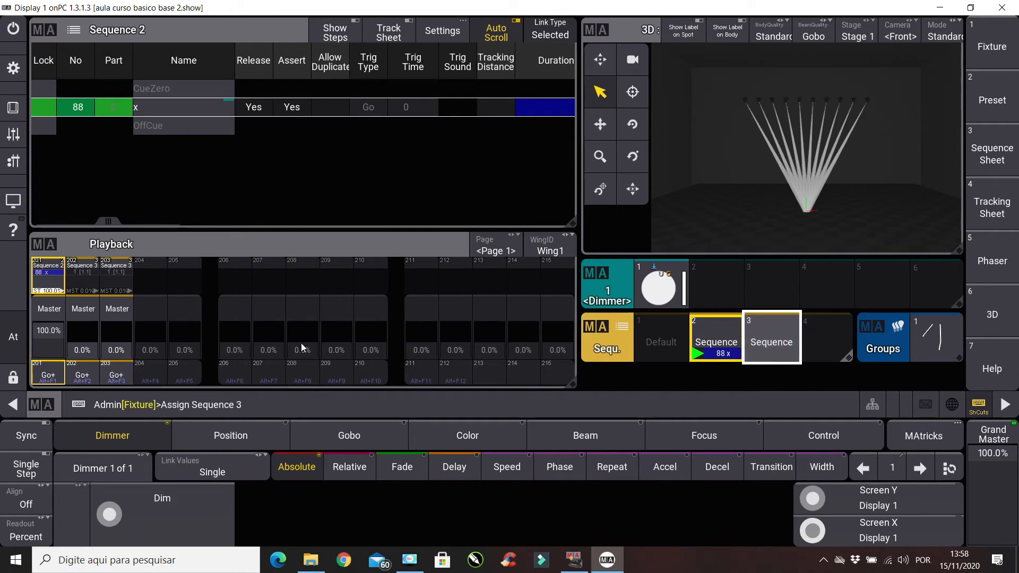
pyautogui.click(152, 375)
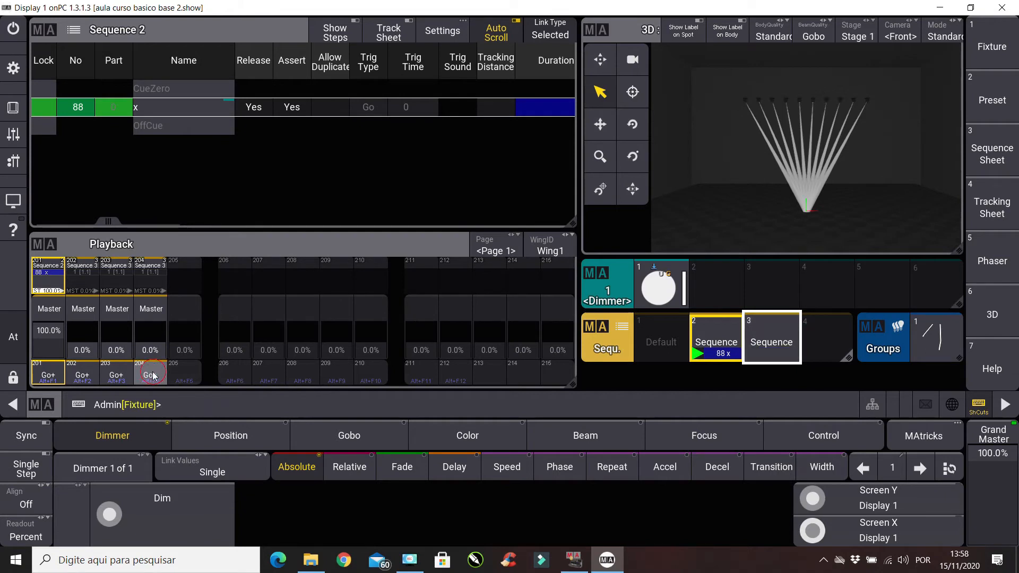
# - Select Sequence 3, start it from executor 204, and switch it off by bringing that executor's master to 0%
pyautogui.click(764, 336)
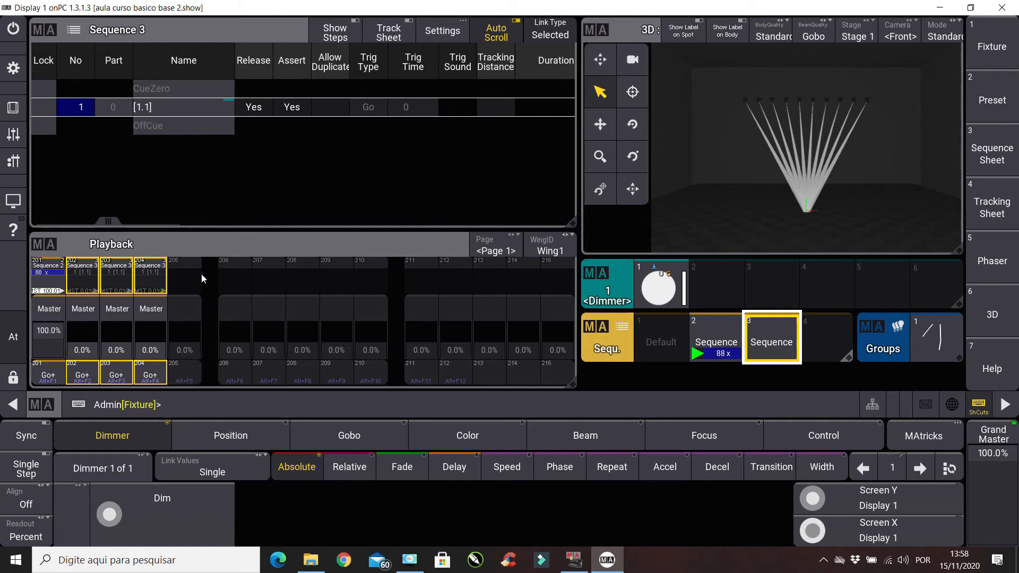
pyautogui.click(150, 374)
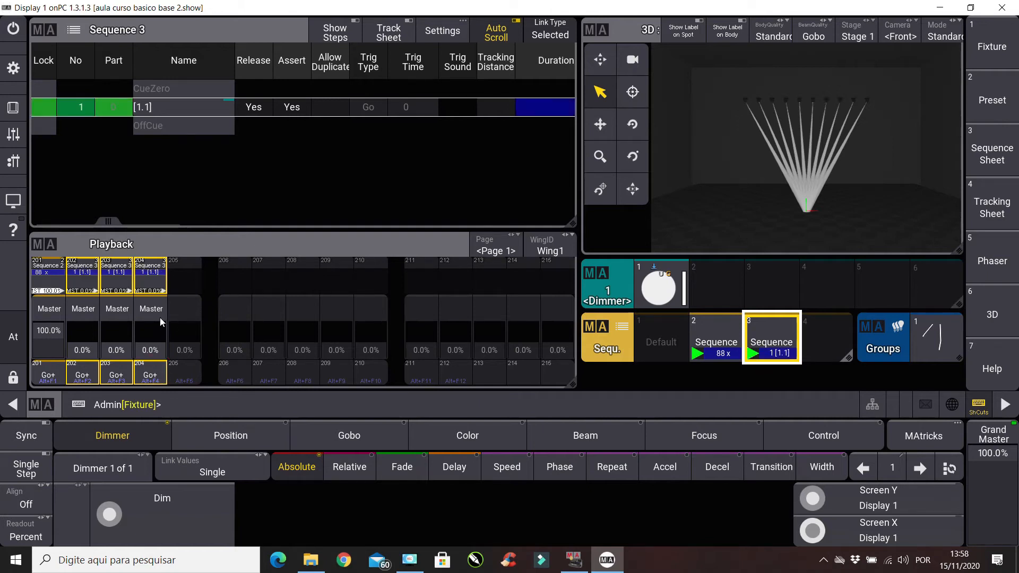
pyautogui.moveTo(160, 339); pyautogui.dragTo(149, 370)
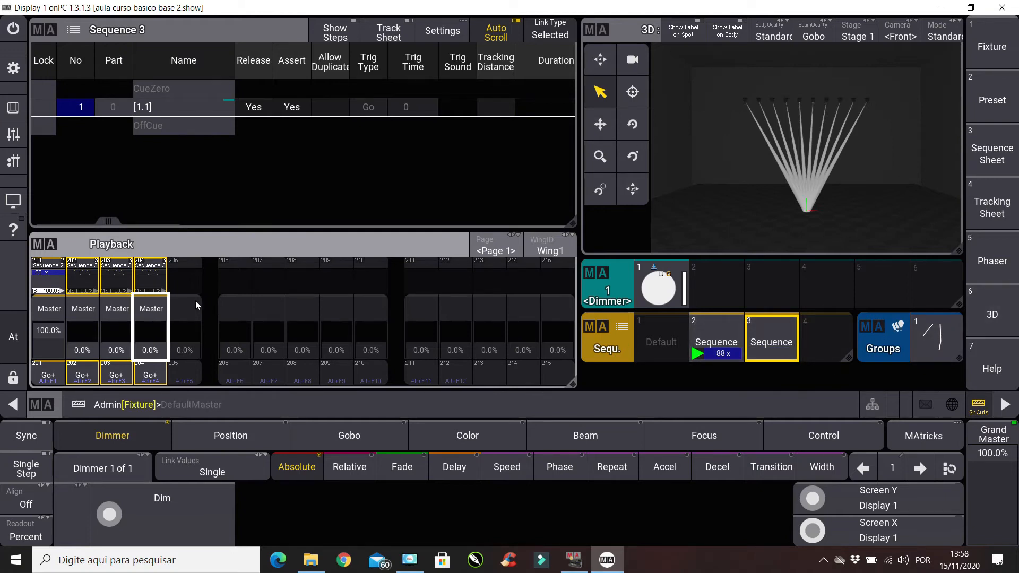
# - Delete the Sequence 3 assignment from executor 203
pyautogui.press('Delete')
pyautogui.click(120, 279)
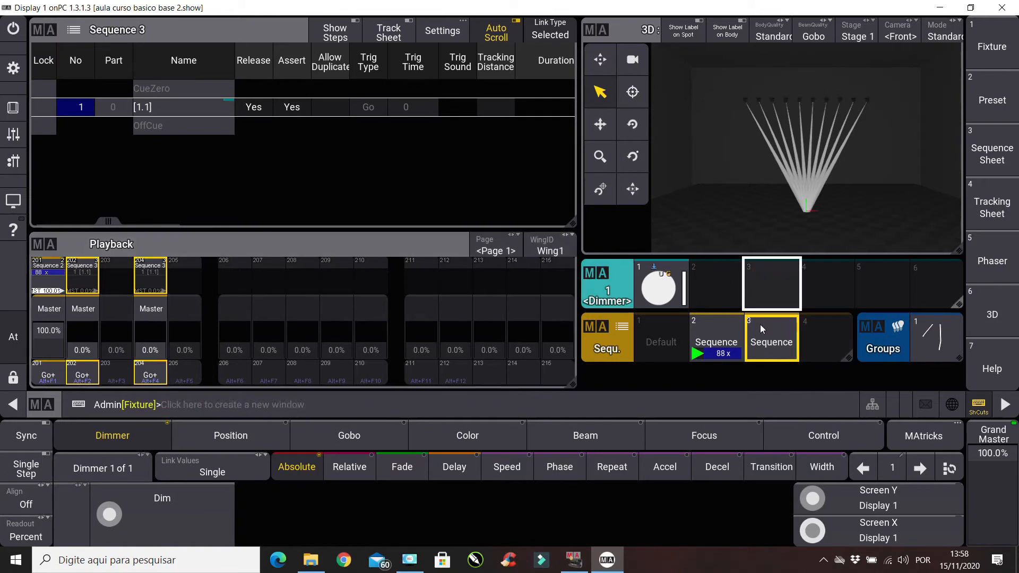
# - Select Sequence 2 and raise the master of executor 204 to 100% to play Sequence 3
pyautogui.click(705, 330)
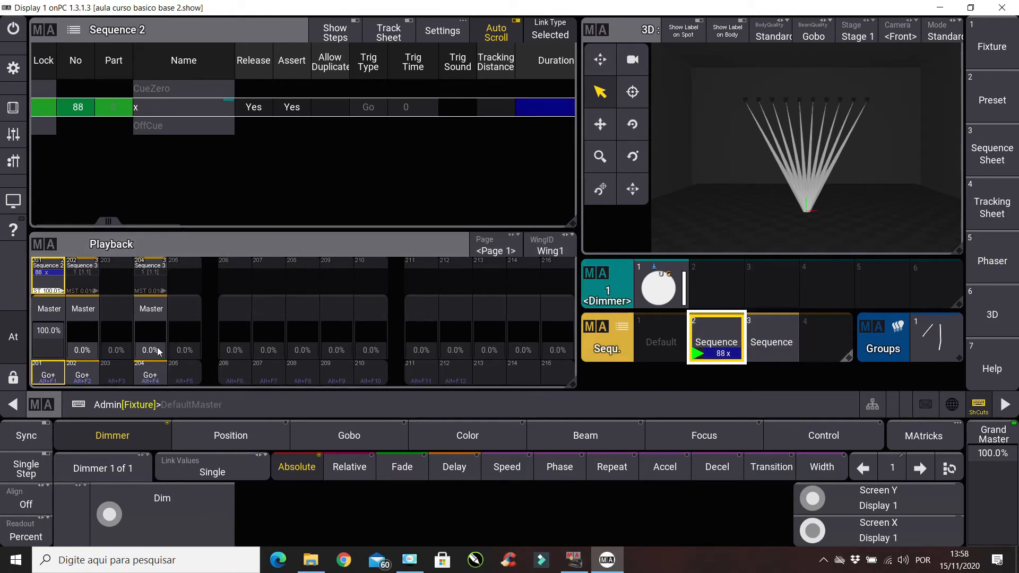
pyautogui.moveTo(157, 348); pyautogui.dragTo(157, 316)
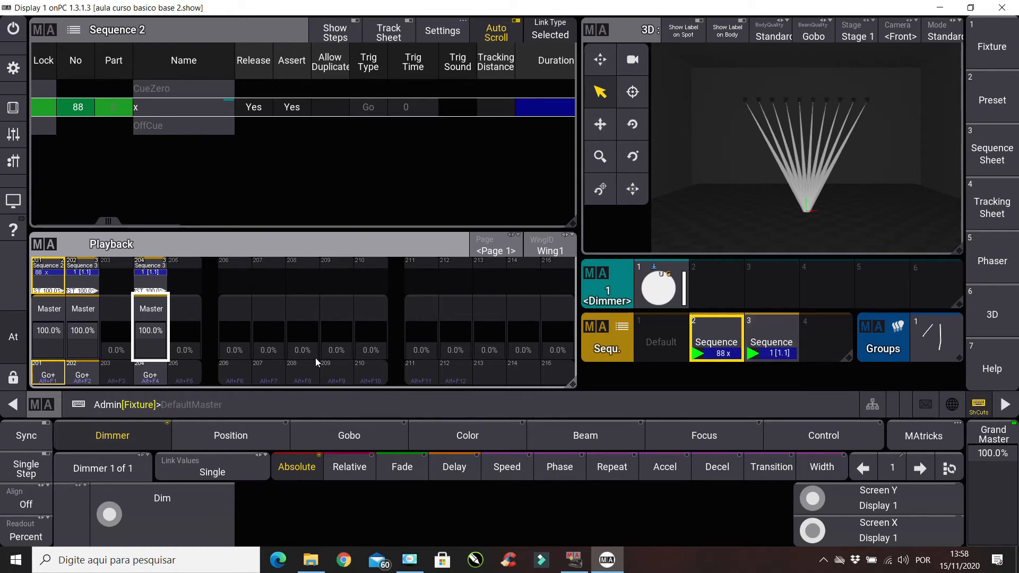
pyautogui.moveTo(146, 327)
pyautogui.mouseDown()
pyautogui.moveTo(134, 370)
pyautogui.moveTo(141, 313)
pyautogui.mouseUp()
# - Look at the settings of the sequence pool and close them
pyautogui.click(609, 328)
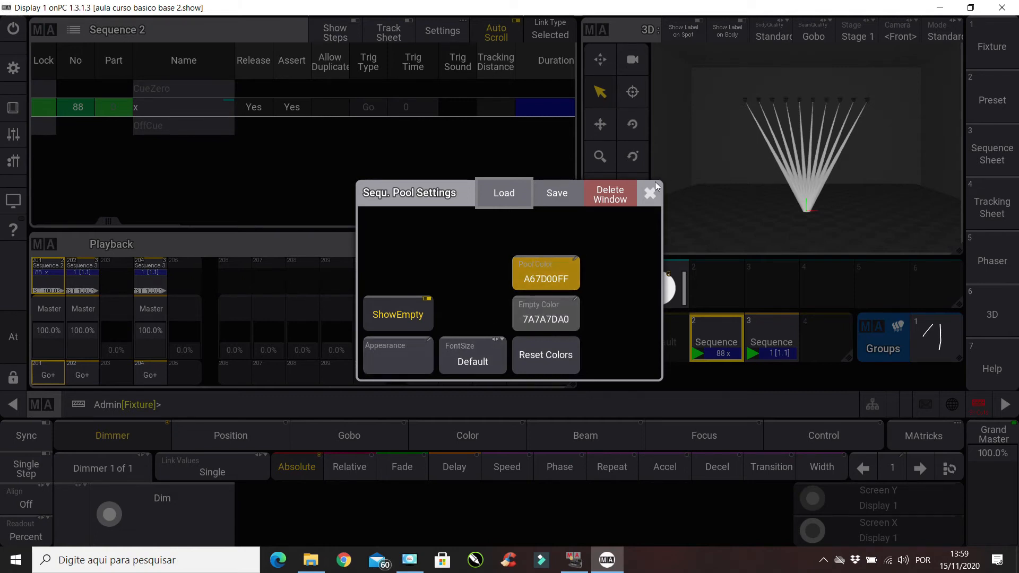
pyautogui.click(647, 197)
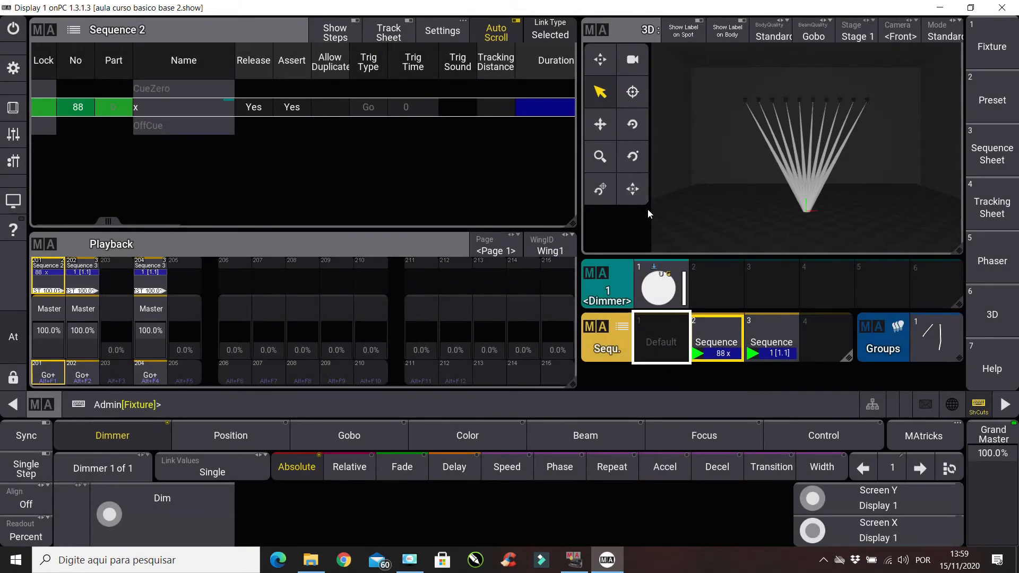
# - Delete Sequence 3 and Sequence 2 from the sequence pool, accepting the loss of their executor references
pyautogui.press('Delete')
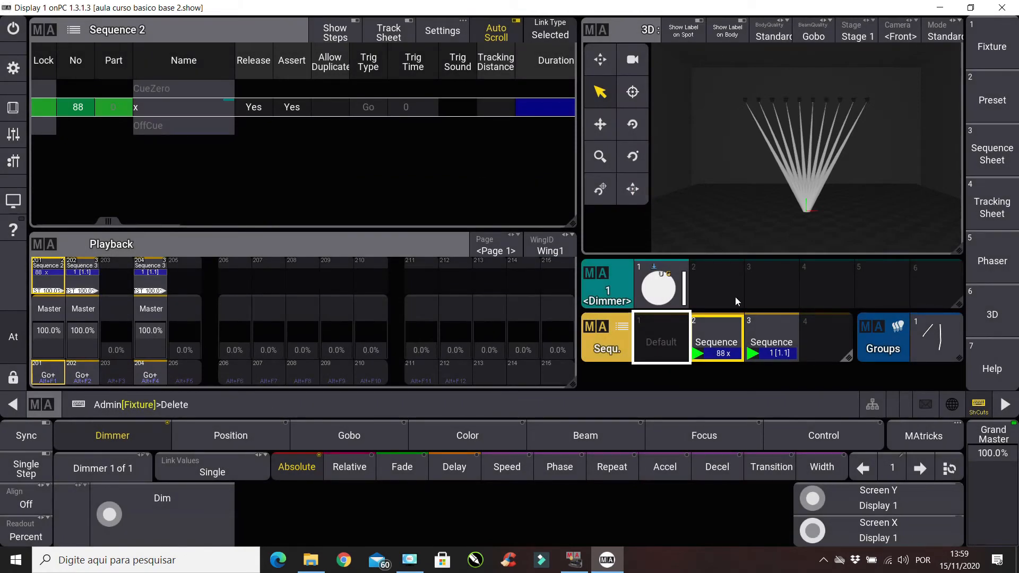
pyautogui.click(772, 340)
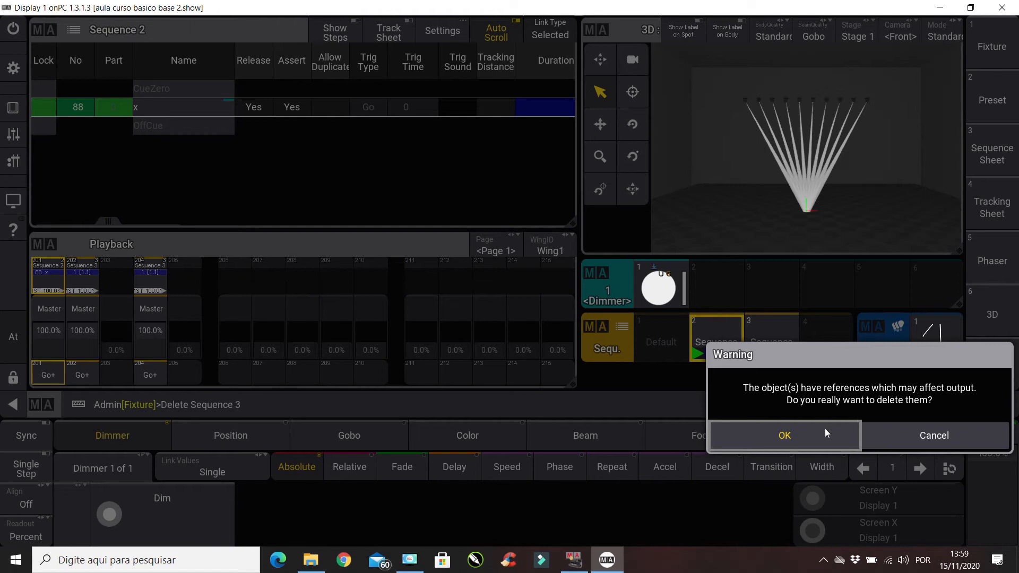
pyautogui.click(804, 435)
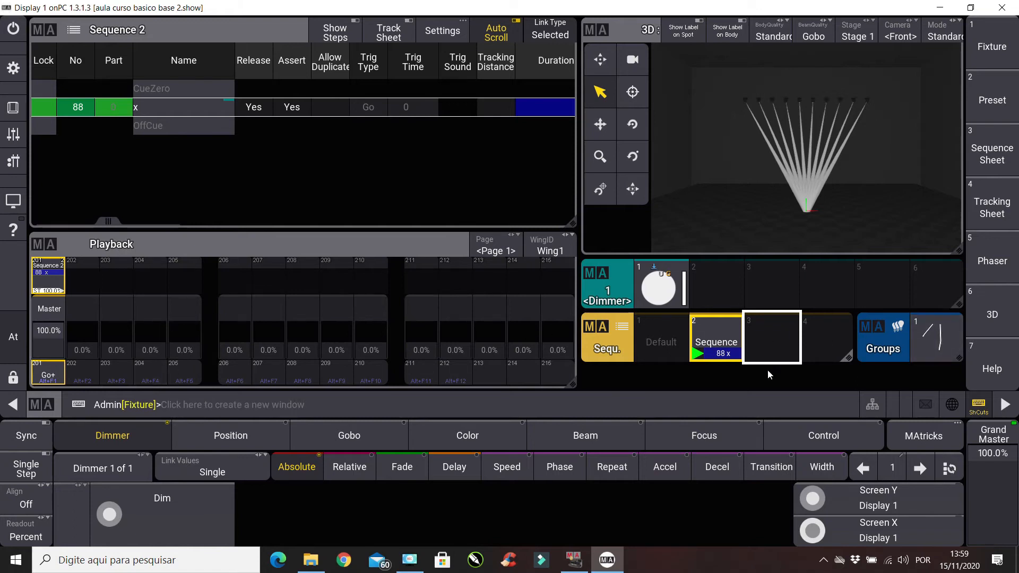
pyautogui.press('Delete')
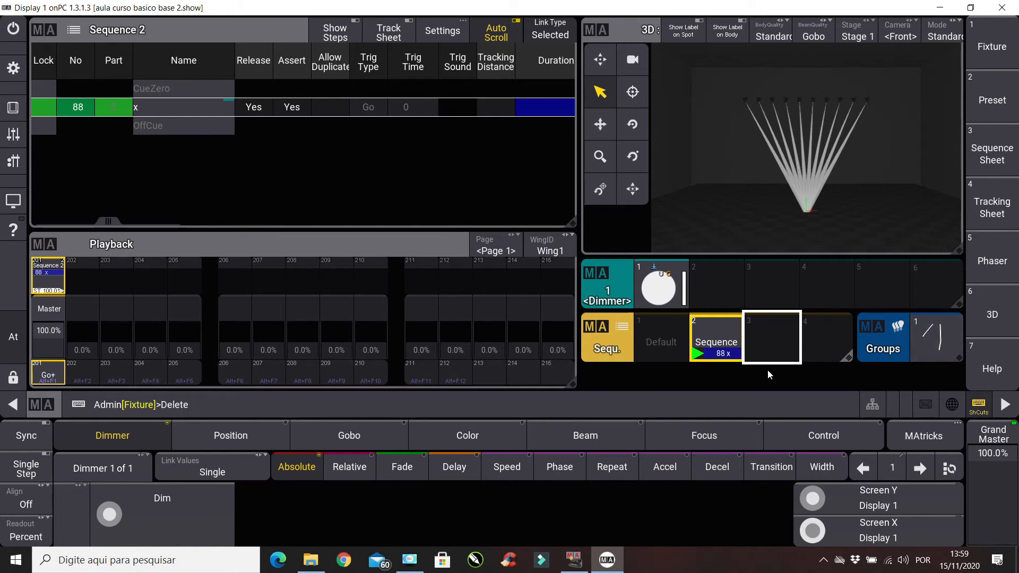
pyautogui.click(698, 325)
pyautogui.click(761, 431)
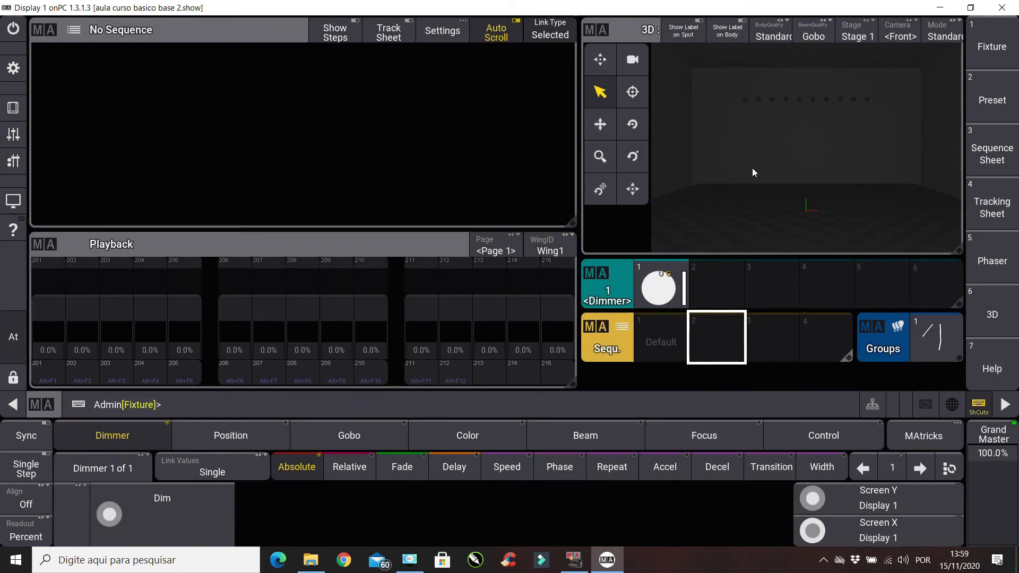
# - Select group 1 and recall Dimmer preset 1 and Position preset 1 on its fixtures
pyautogui.click(926, 338)
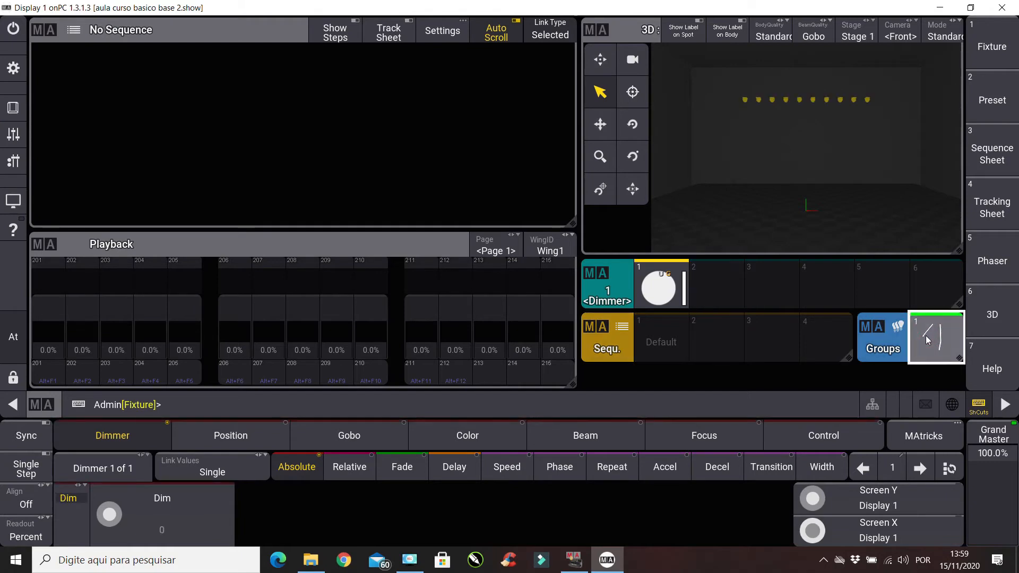
pyautogui.press('a')
pyautogui.press('a')
pyautogui.click(641, 304)
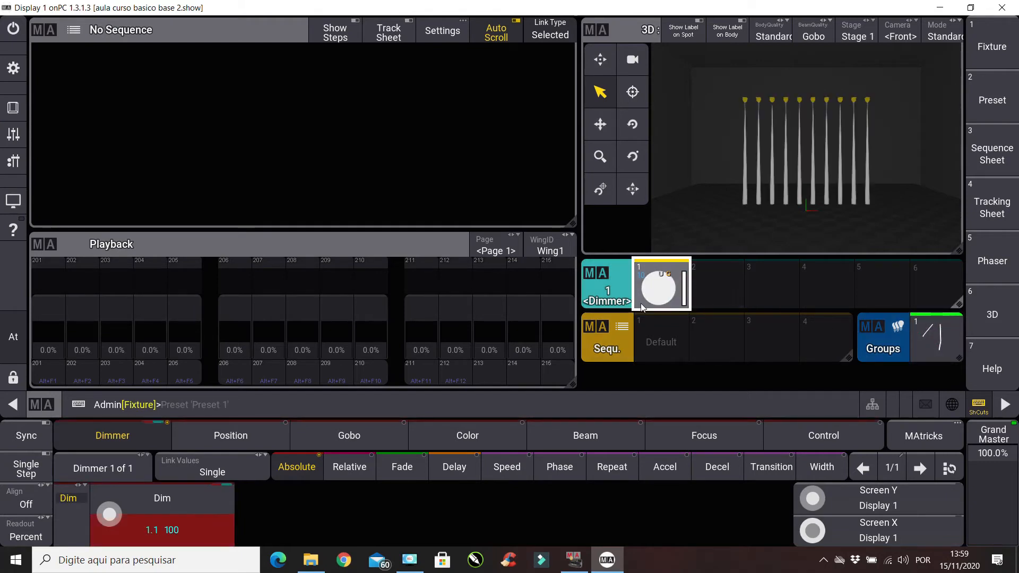
pyautogui.click(224, 437)
pyautogui.click(681, 285)
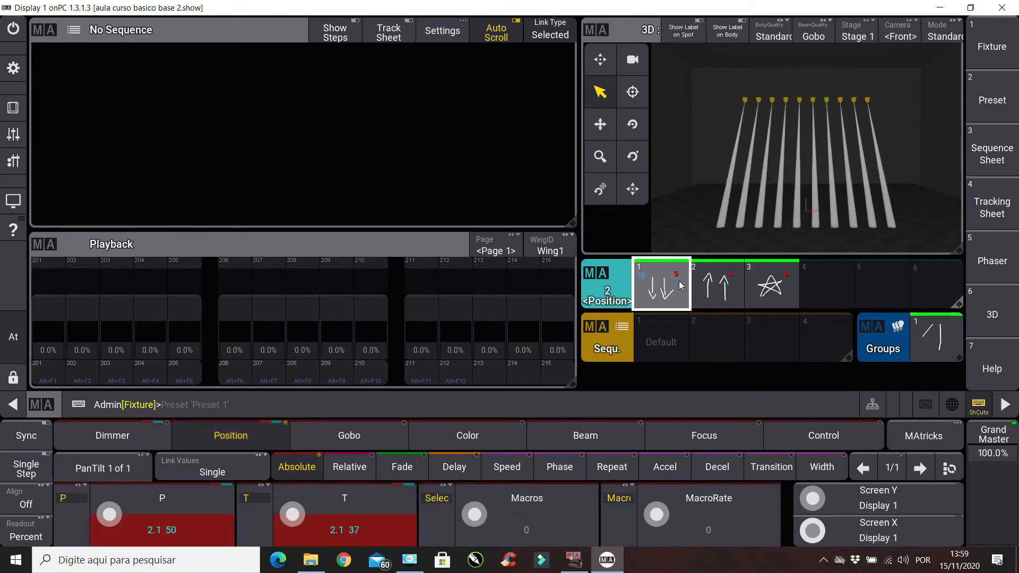
# - Store the current look on executor 201 and label its sequence "teste"
pyautogui.press('s')
pyautogui.click(48, 374)
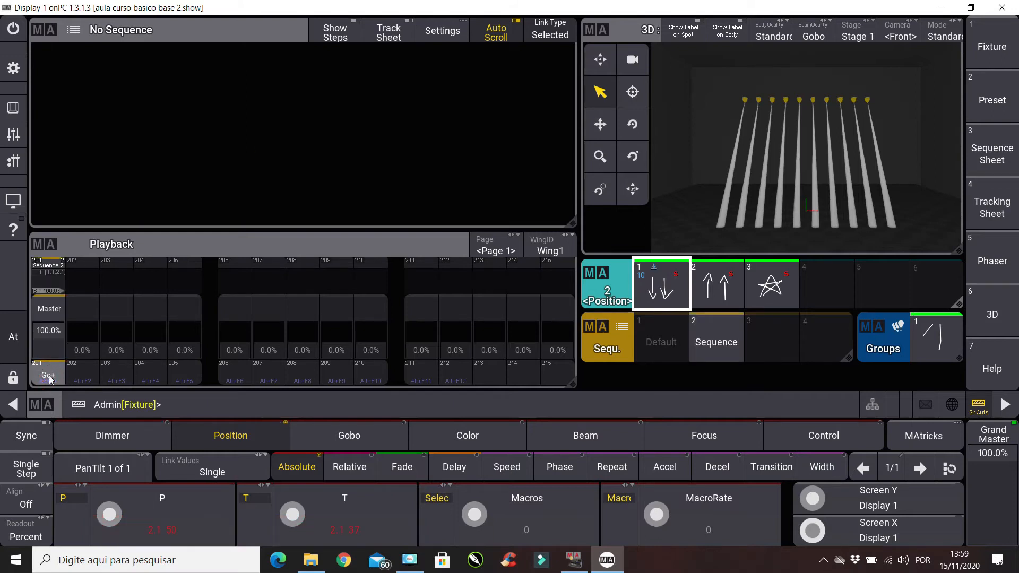
pyautogui.press('a')
pyautogui.click(50, 374)
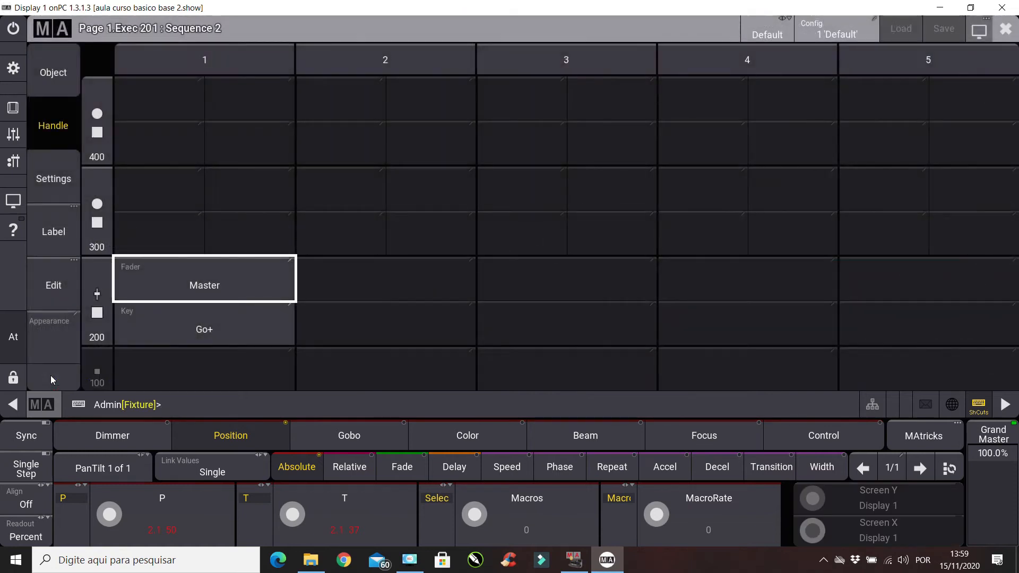
pyautogui.click(42, 236)
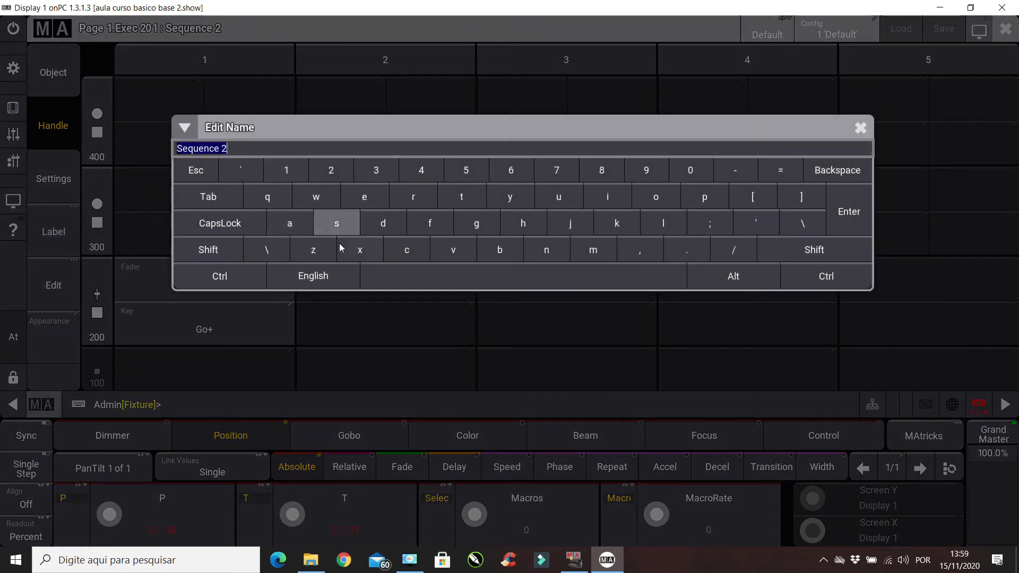
pyautogui.click(481, 198)
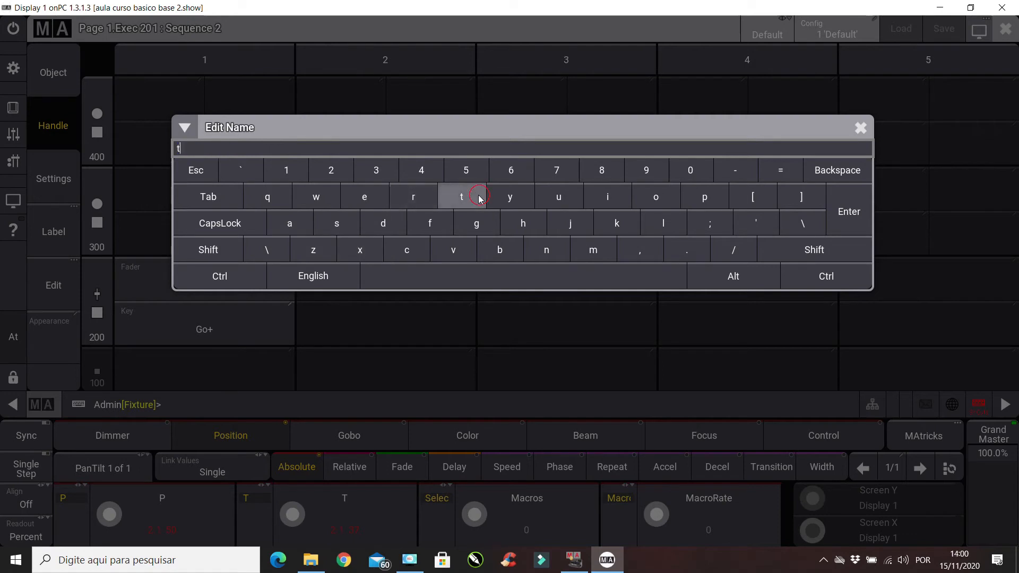
pyautogui.click(367, 197)
pyautogui.click(343, 223)
pyautogui.click(462, 200)
pyautogui.click(365, 198)
pyautogui.click(843, 211)
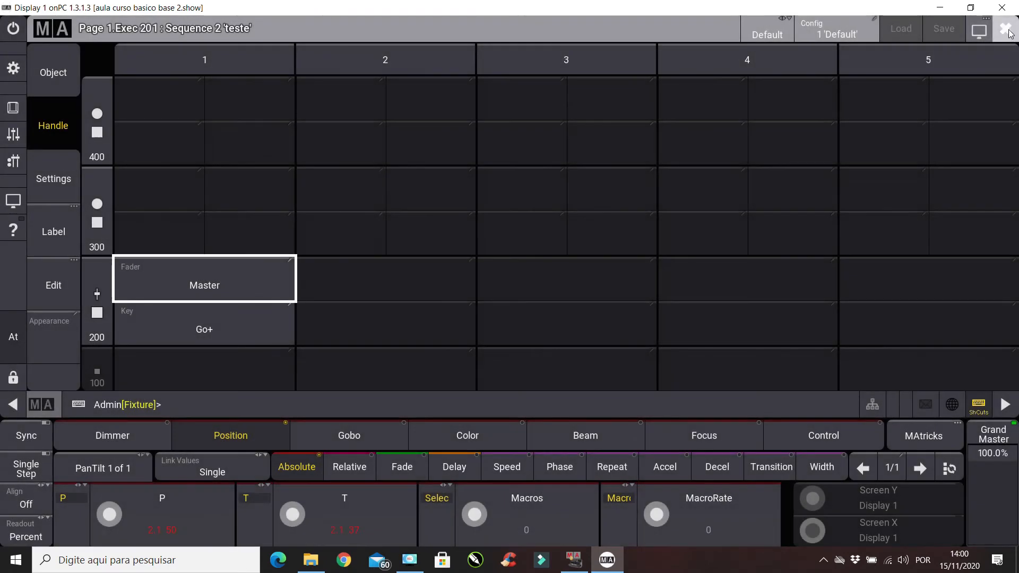
pyautogui.click(1008, 30)
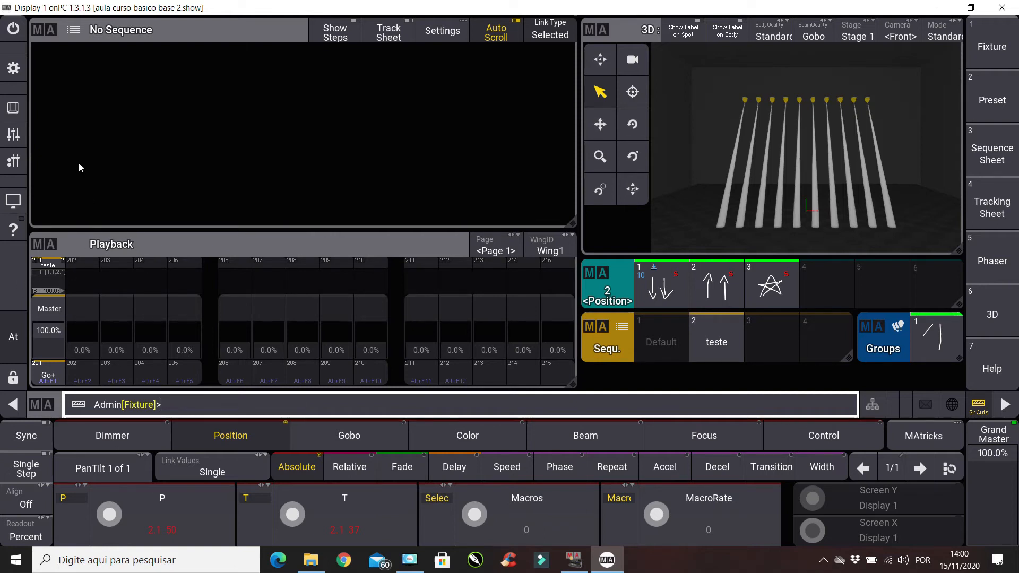
# - Try a layout without the sequence sheet and with a narrower, taller Playback window moved up, and recall the Fixture view
pyautogui.click(37, 30)
pyautogui.click(663, 176)
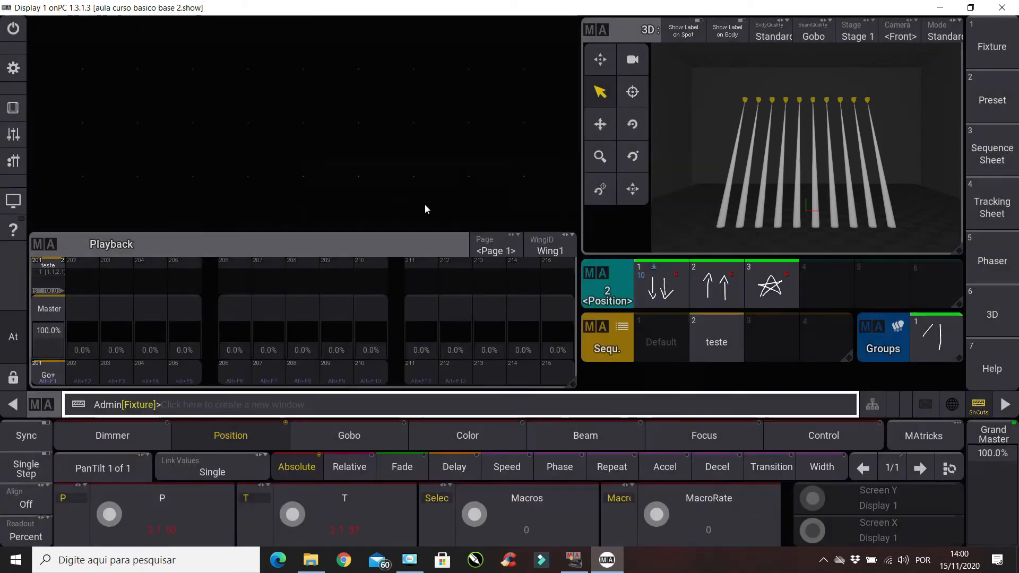
pyautogui.moveTo(388, 46); pyautogui.dragTo(388, 45)
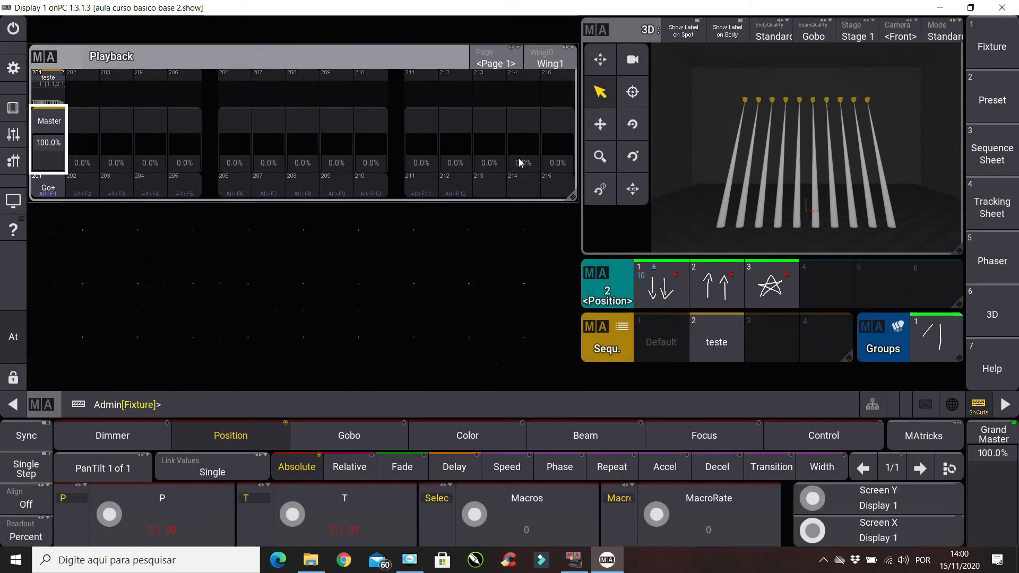
pyautogui.moveTo(568, 195); pyautogui.dragTo(256, 330)
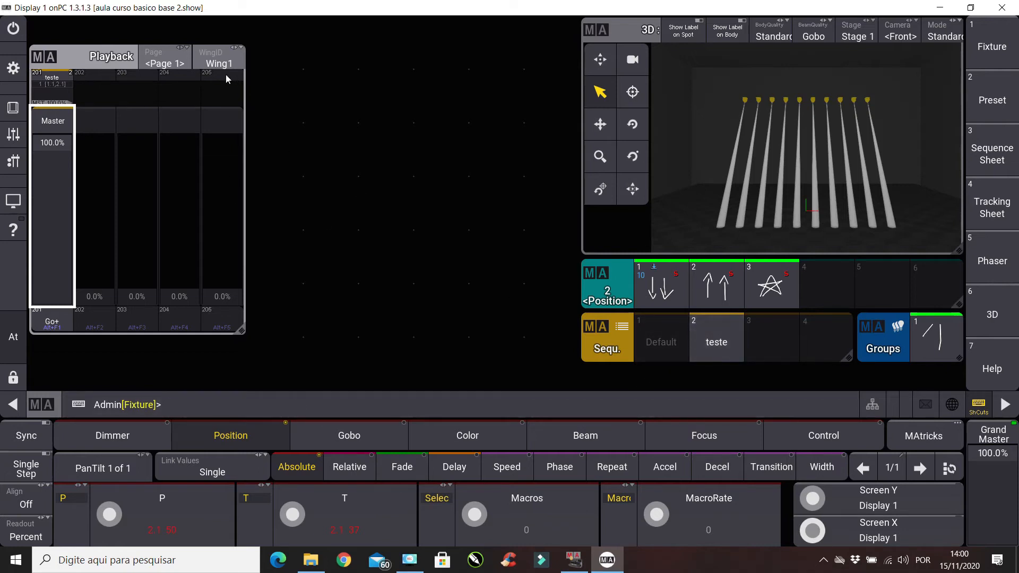
pyautogui.click(987, 51)
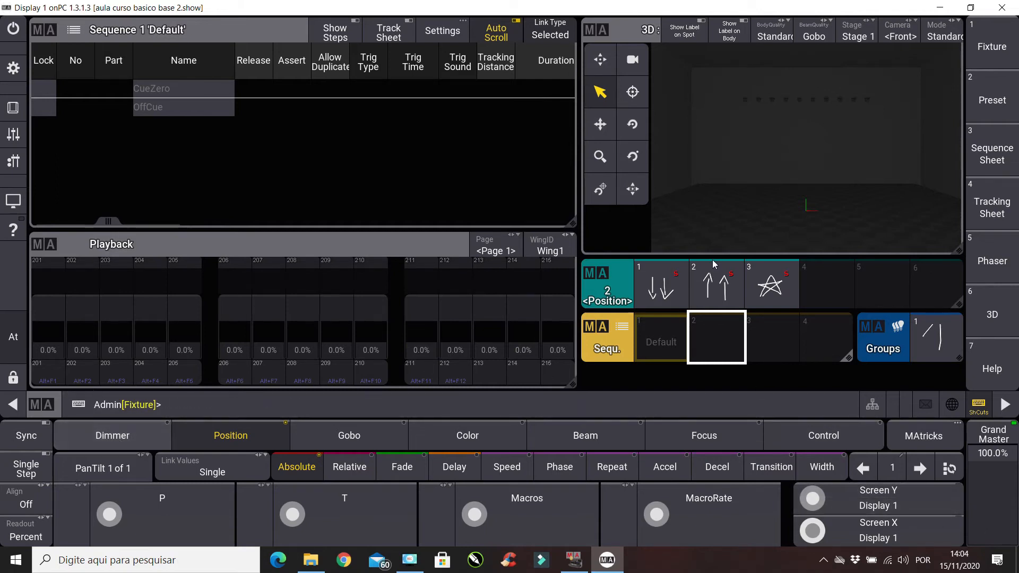
# - Recall Dimmer preset 1 and Position preset 1 for group 1 and store the look on executor 201
pyautogui.click(943, 328)
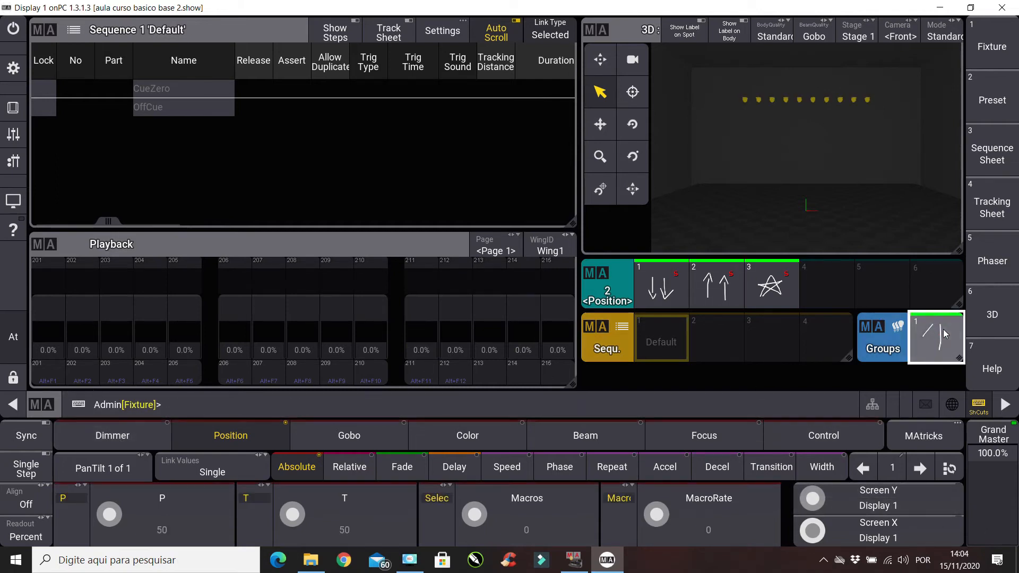
pyautogui.click(135, 434)
pyautogui.click(658, 287)
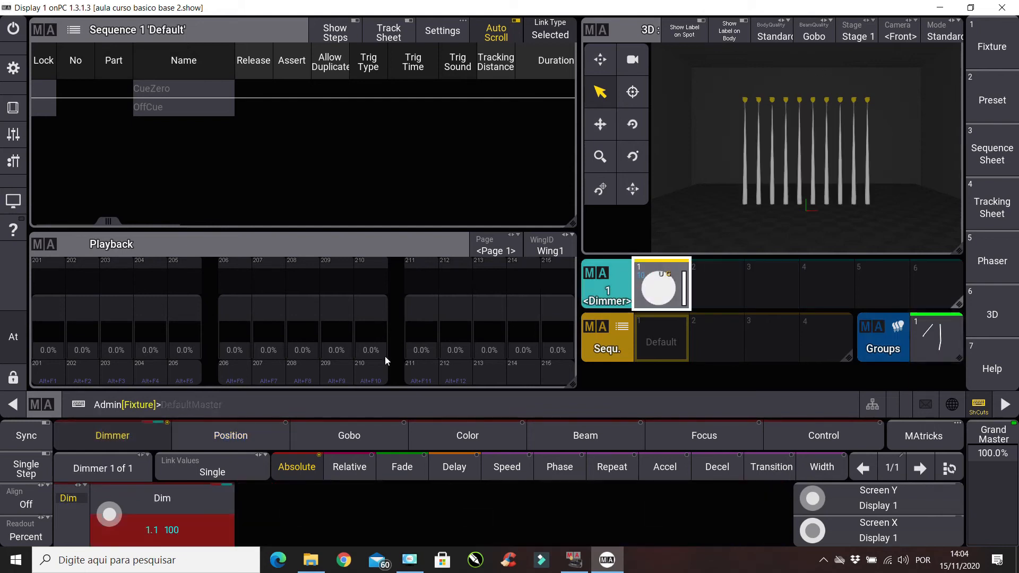
pyautogui.click(230, 435)
pyautogui.click(663, 291)
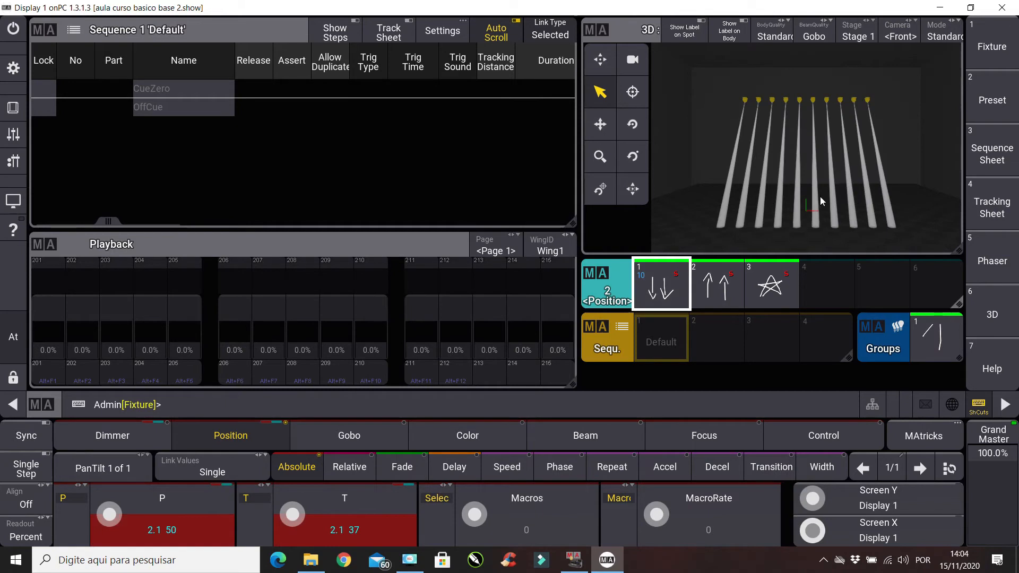
pyautogui.press('s')
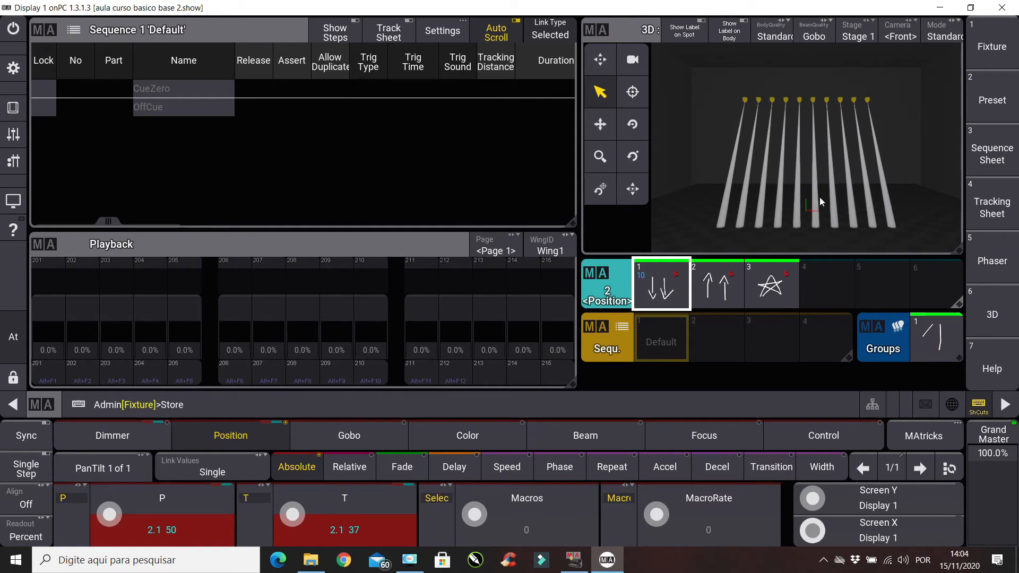
pyautogui.click(48, 381)
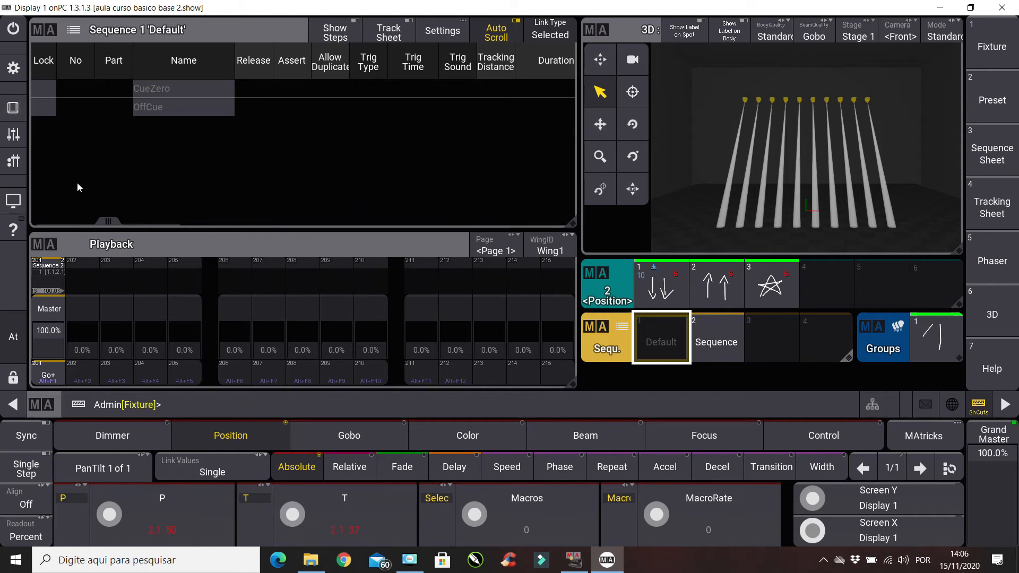
# - Try to select the empty executor 206, and store a cue into the selected Default sequence
pyautogui.press('l')
pyautogui.click(234, 374)
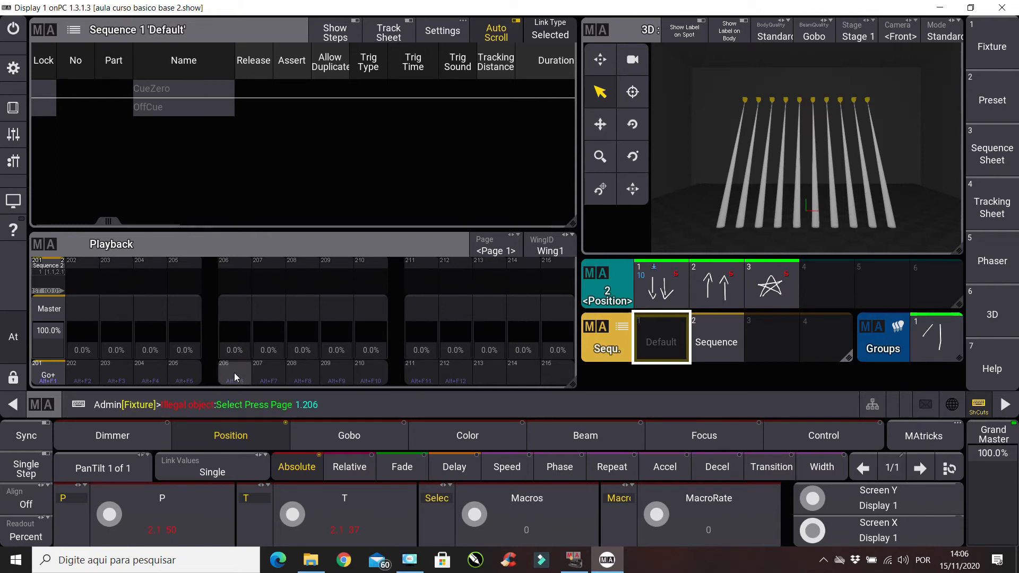
pyautogui.press('l')
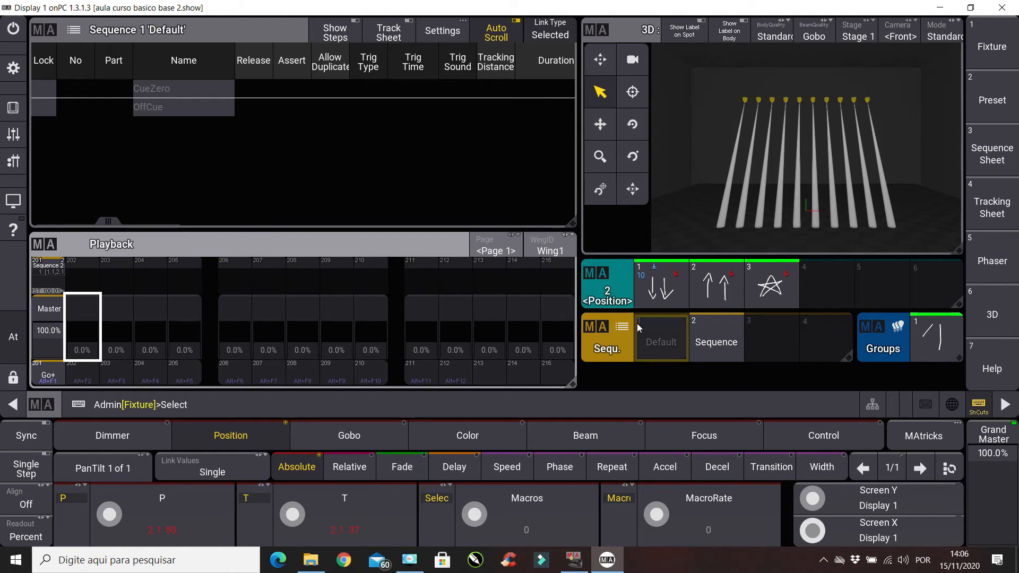
pyautogui.press('s')
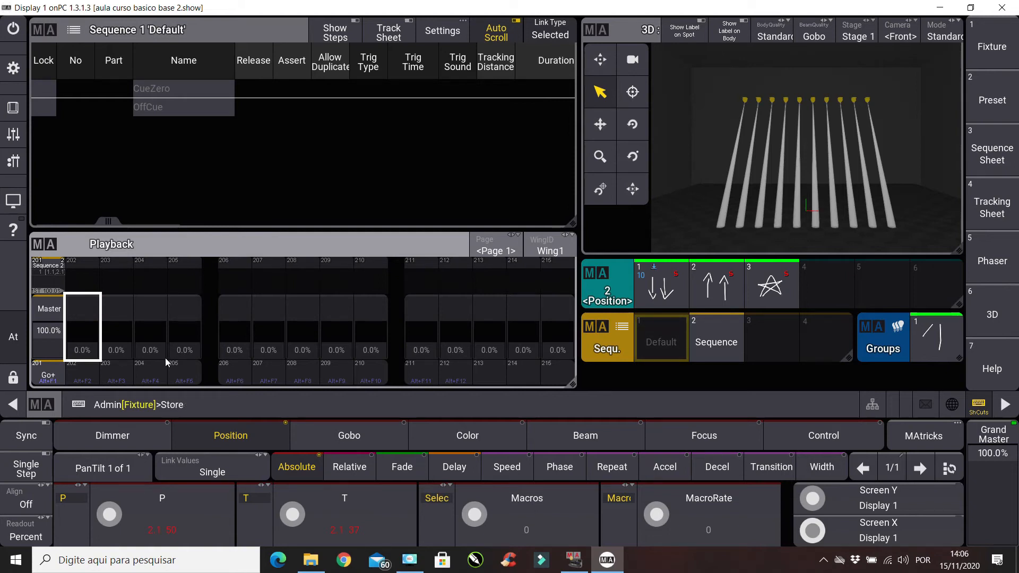
pyautogui.press('Return')
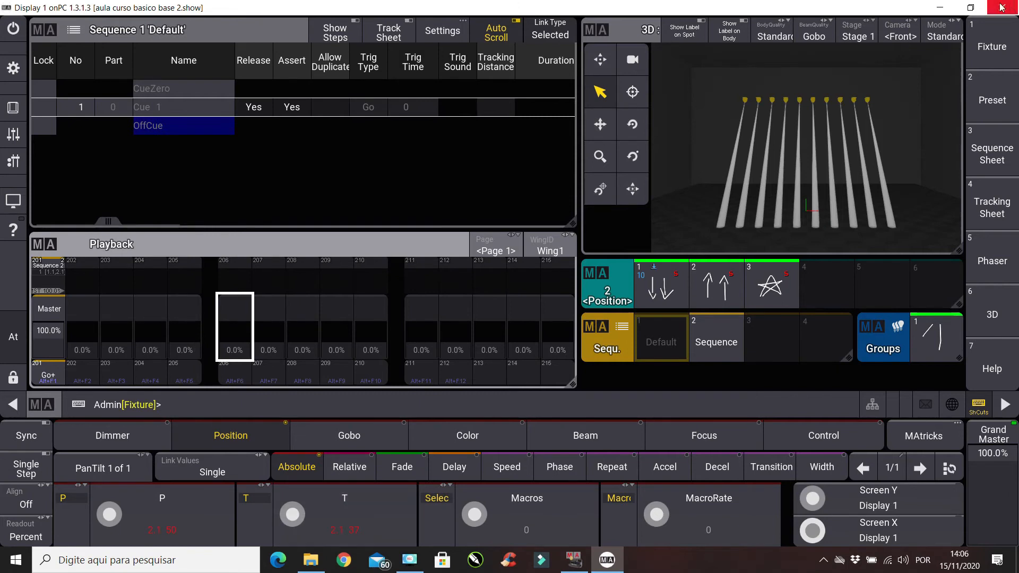
# - Switch to grandMA2 onPC, select its empty fader executor 3 for comparison, and return to grandMA3 onPC
pyautogui.click(939, 8)
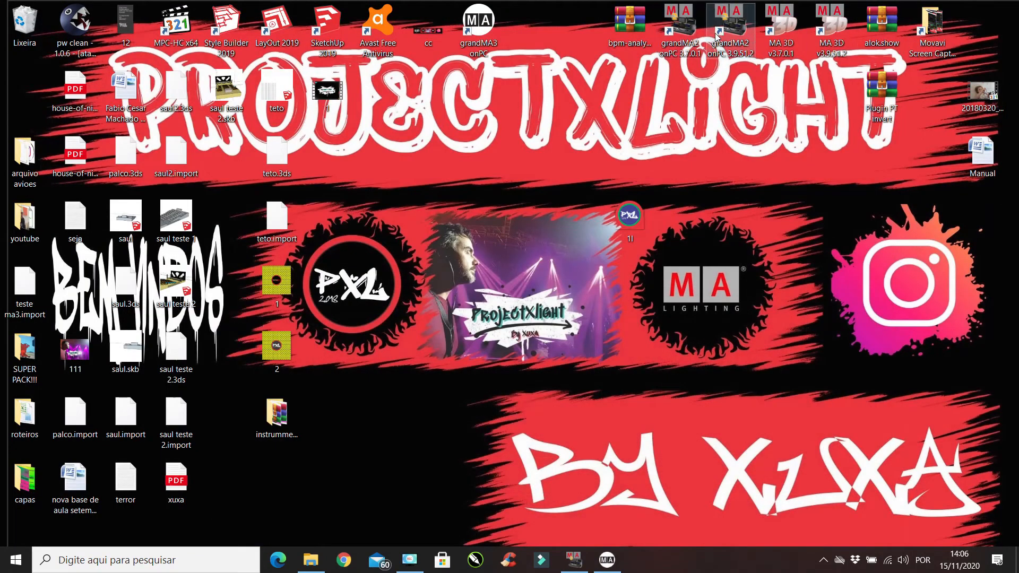
pyautogui.doubleClick(715, 33)
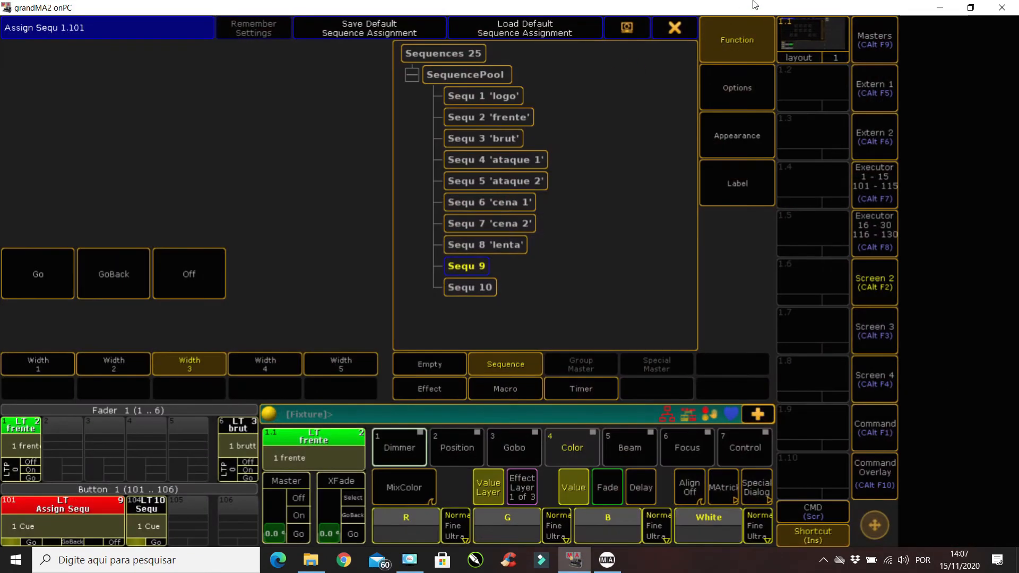
pyautogui.click(686, 20)
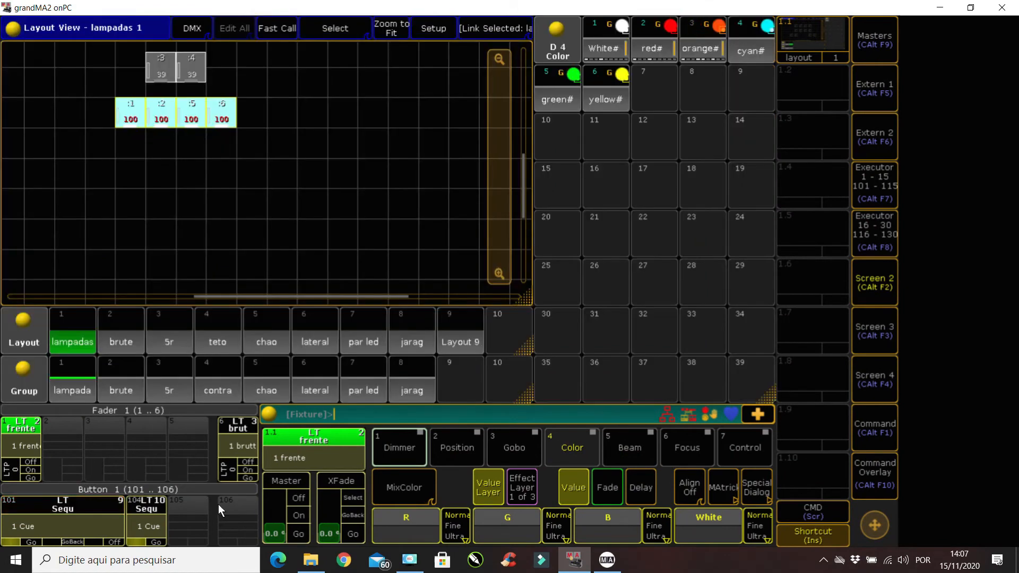
pyautogui.write('Select')
pyautogui.click(103, 423)
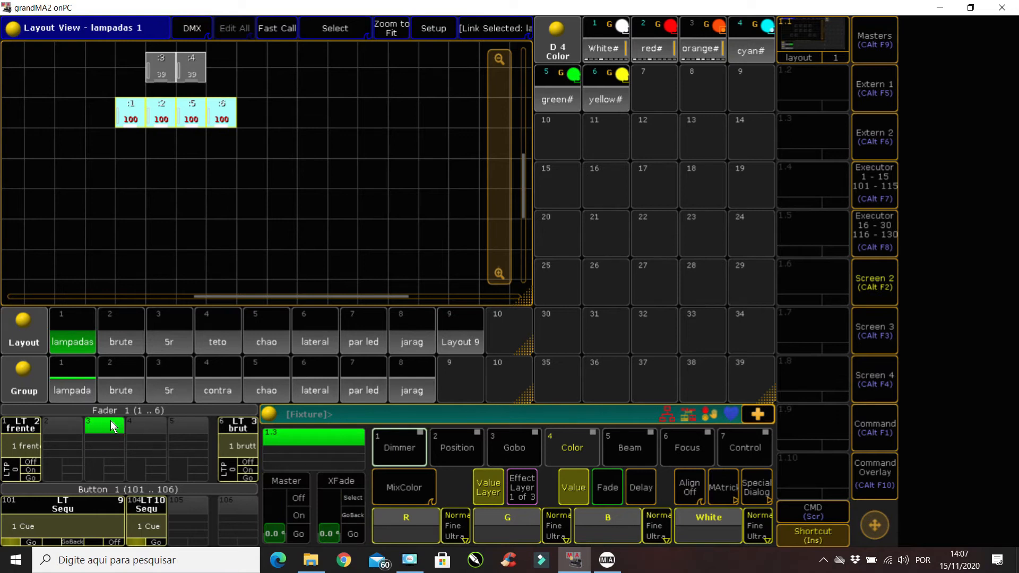
pyautogui.click(940, 7)
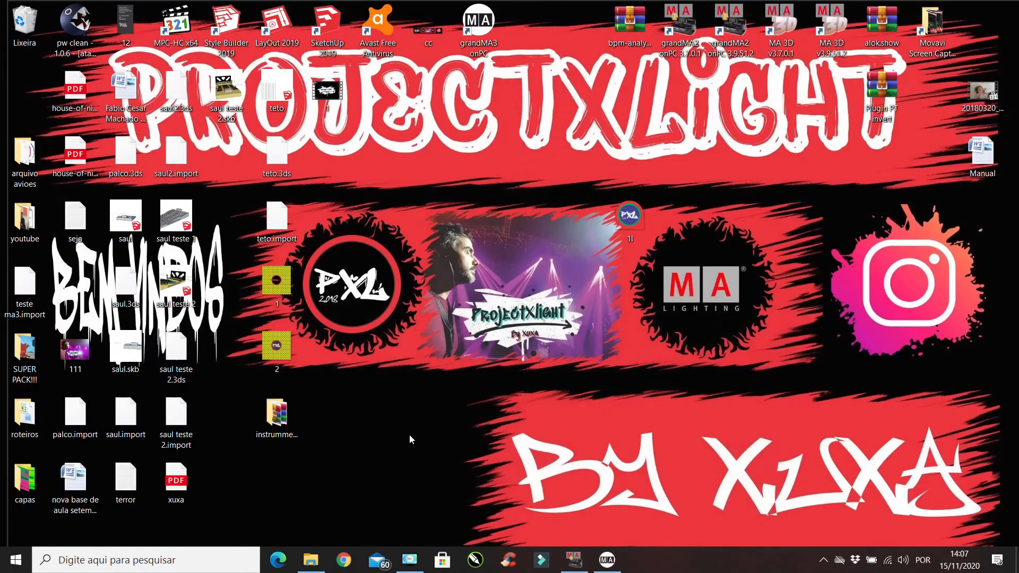
pyautogui.click(606, 560)
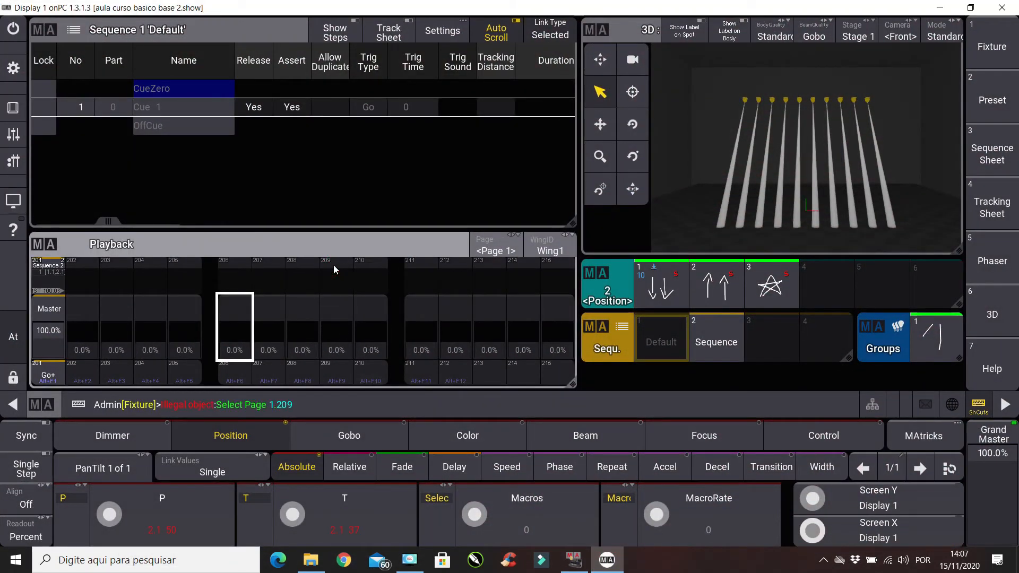
# - Try to select the empty executor 209 and the empty slot 3 of the sequence pool
pyautogui.click(342, 376)
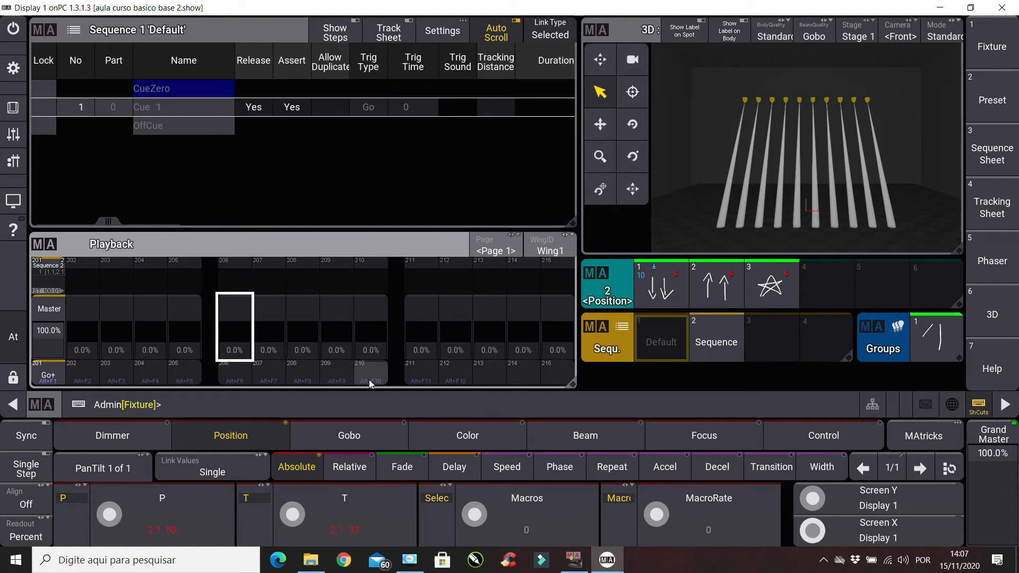
pyautogui.click(769, 340)
pyautogui.click(770, 349)
pyautogui.click(771, 348)
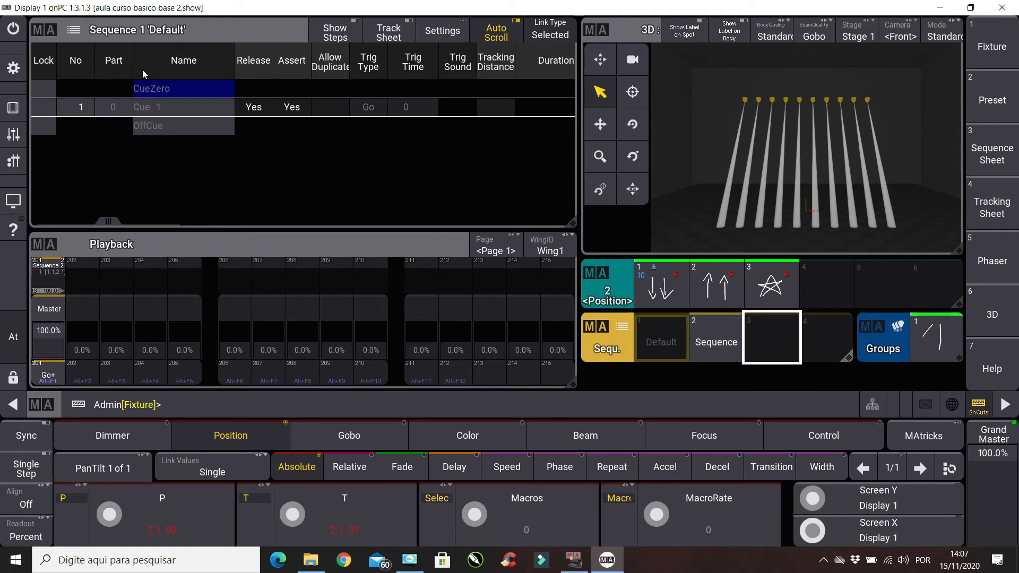
# - Select Sequence 2 and start its first cue from executor 201
pyautogui.click(706, 332)
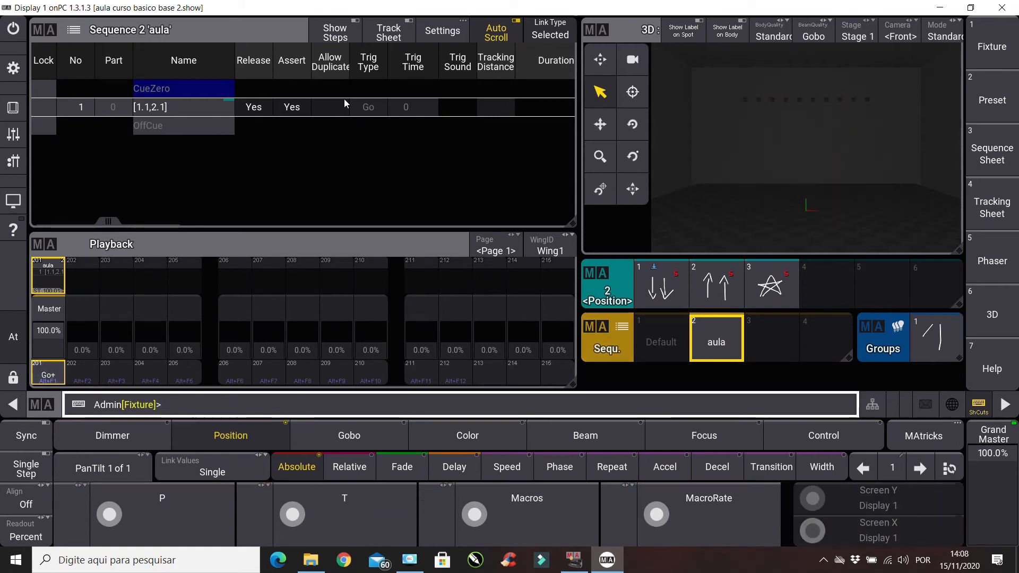
pyautogui.hotkey('alt', 'F1')
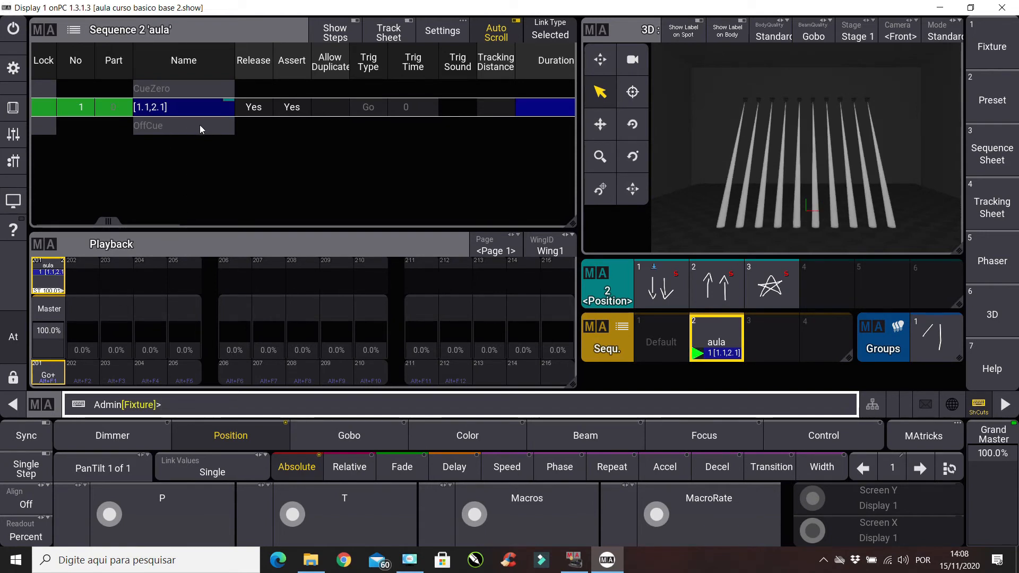
# - Recall Position preset 2 for group 1 and store it as a second cue in the selected sequence "aula"
pyautogui.click(935, 341)
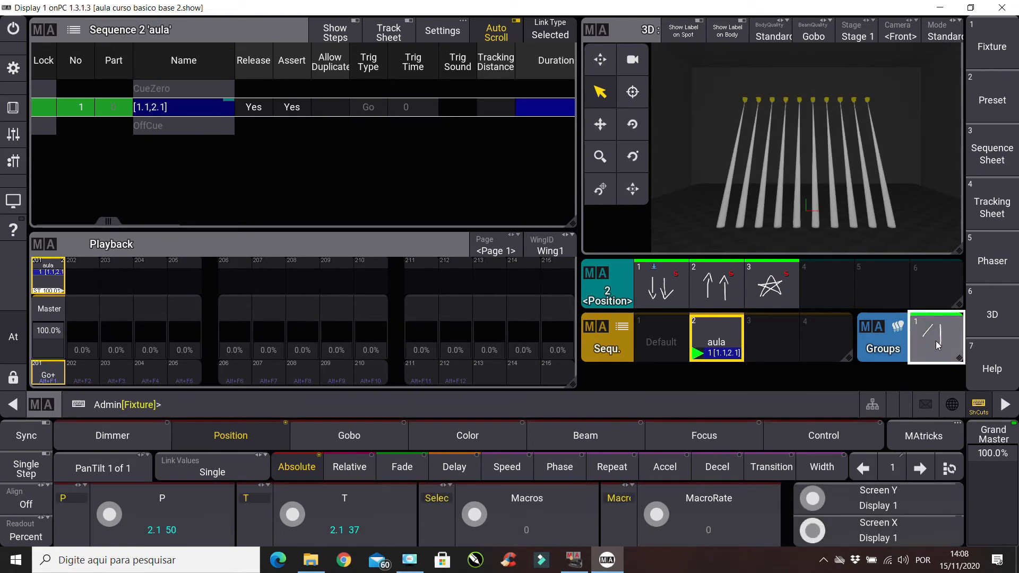
pyautogui.click(718, 292)
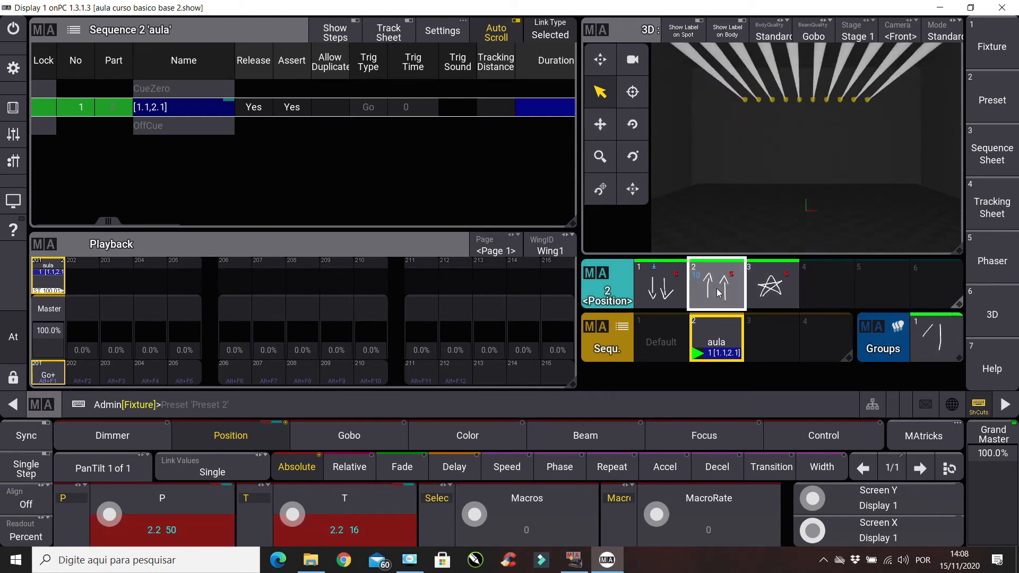
pyautogui.press('s')
pyautogui.press('Return')
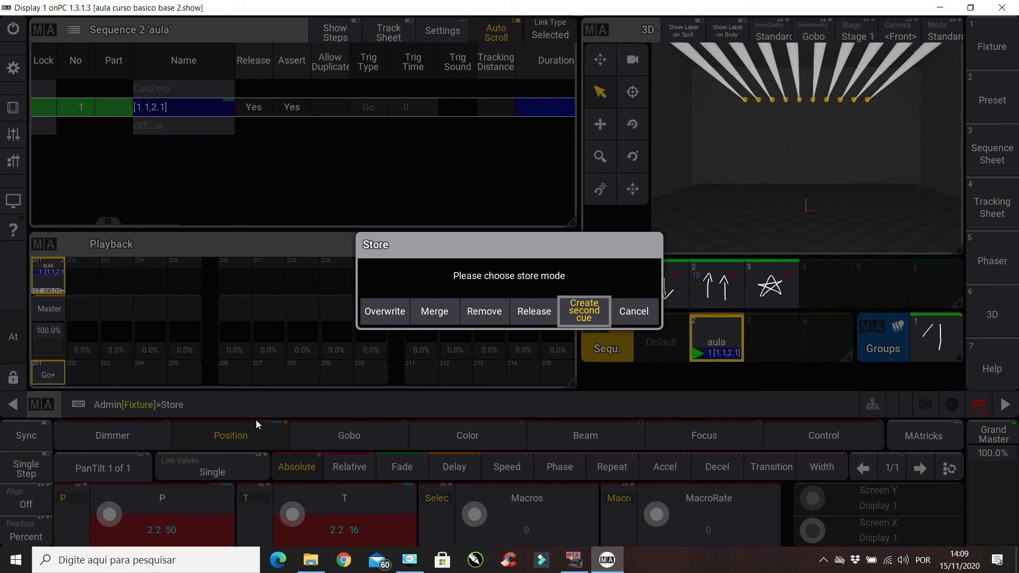
pyautogui.click(588, 310)
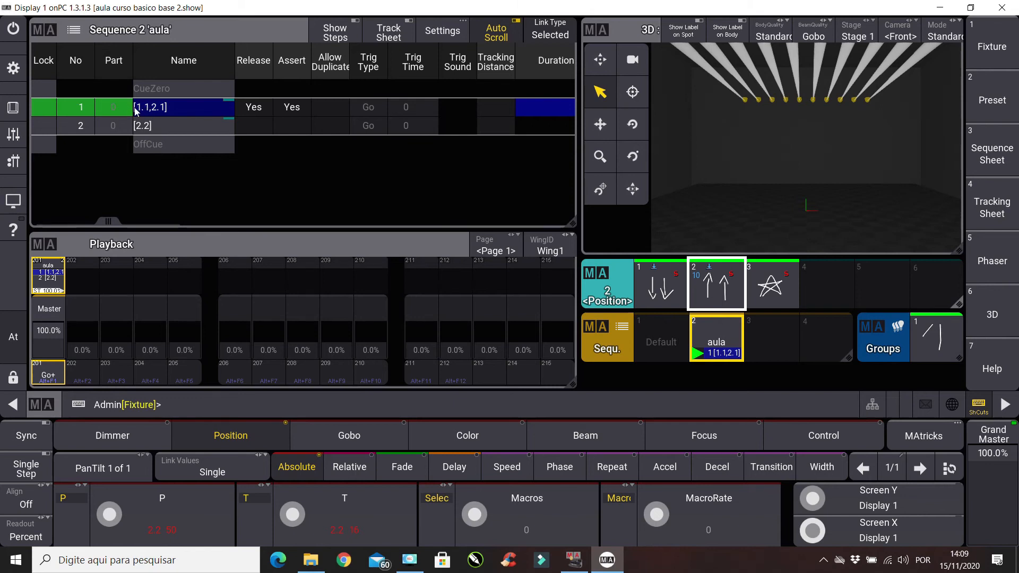
# - Show the track sheet of sequence "aula" and examine the position and dimmer values of its cues
pyautogui.click(388, 33)
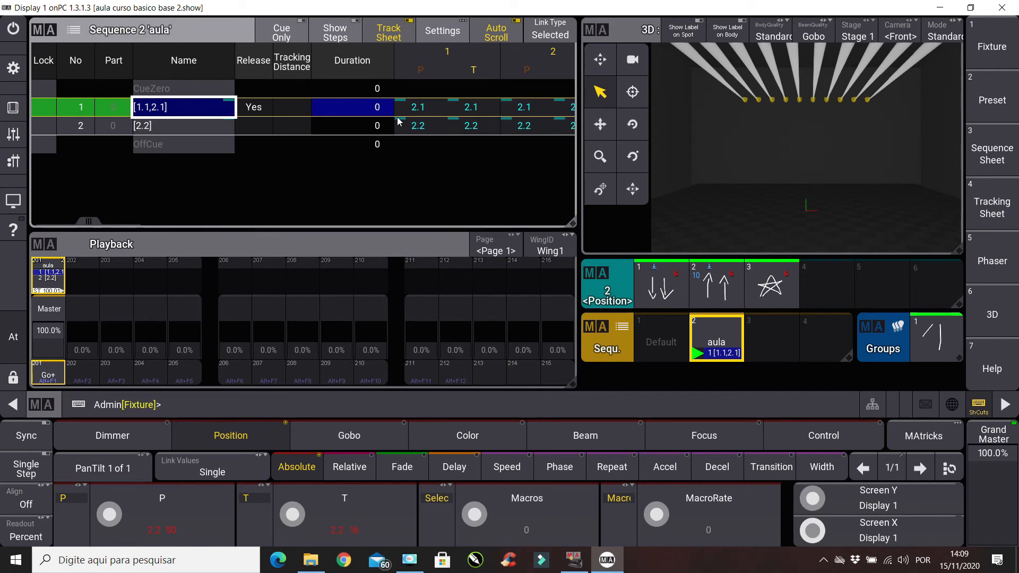
pyautogui.click(139, 435)
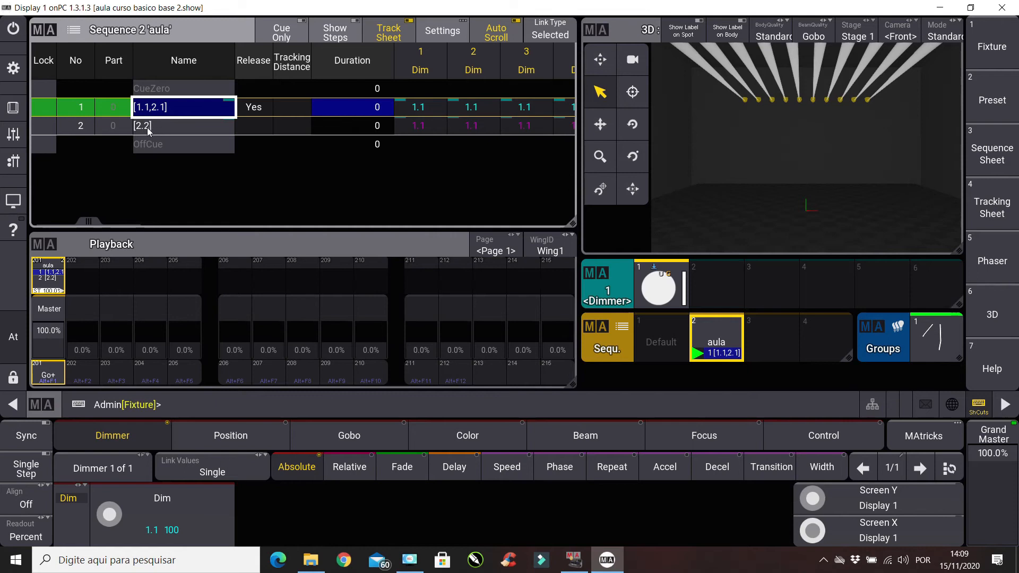
# - Show the position values of the cues in the track sheet of sequence "aula"
pyautogui.click(208, 443)
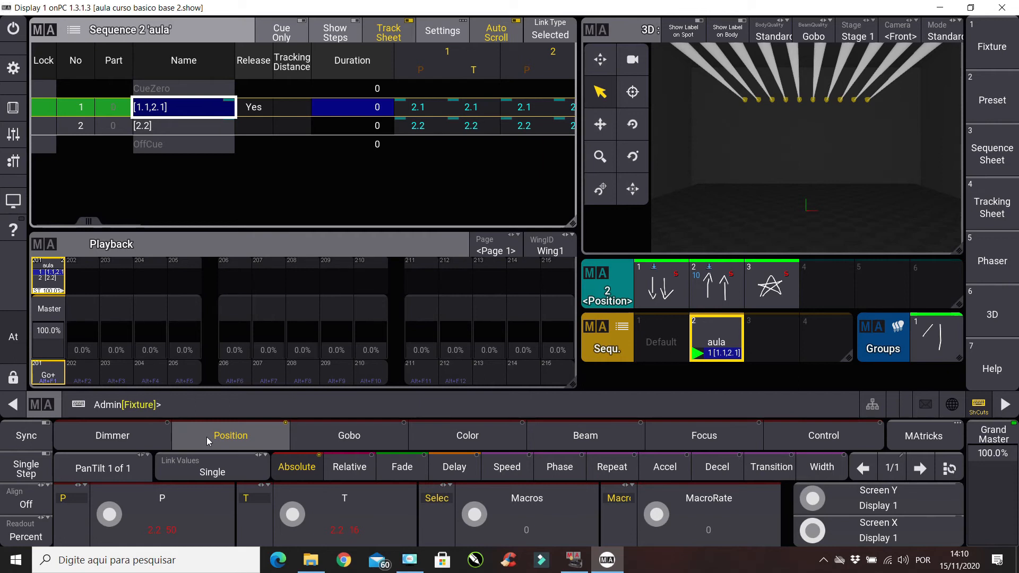
# - Switch to grandMA2 onPC and replace the Color preset pool with a Sequence Tracking sheet beside a narrowed layout view
pyautogui.click(573, 560)
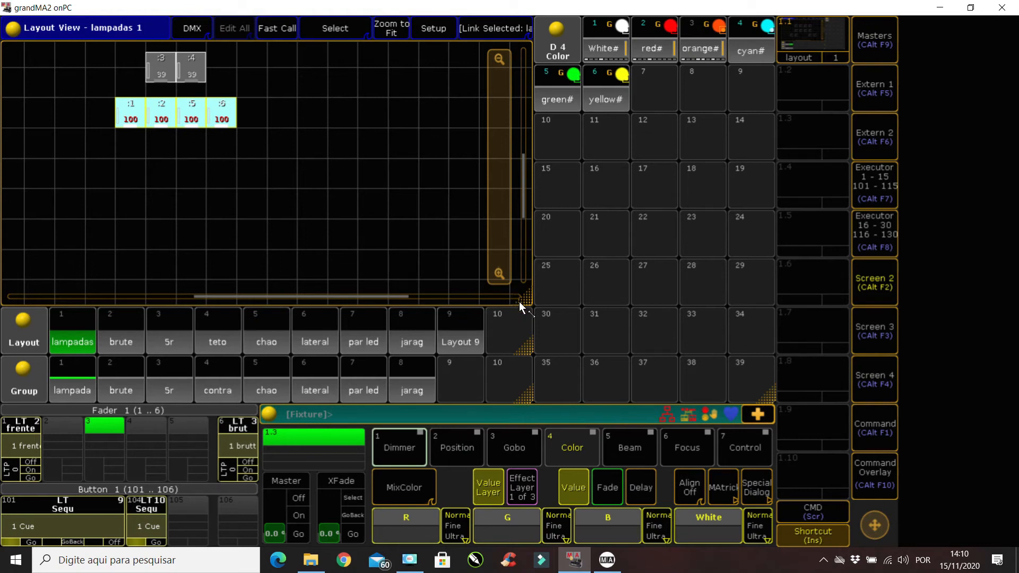
pyautogui.moveTo(526, 298); pyautogui.dragTo(290, 298)
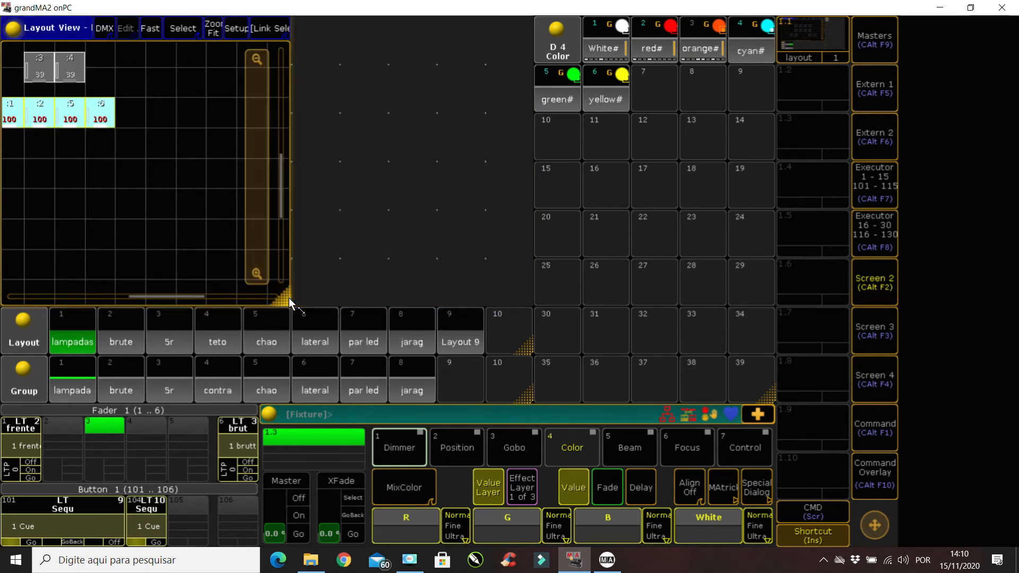
pyautogui.click(551, 30)
pyautogui.click(588, 132)
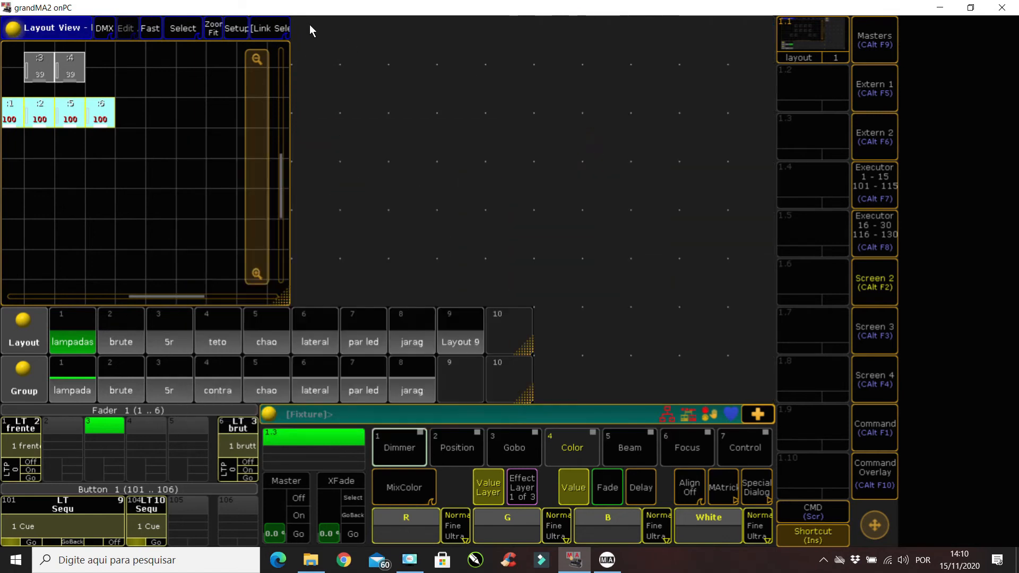
pyautogui.click(358, 126)
pyautogui.click(268, 276)
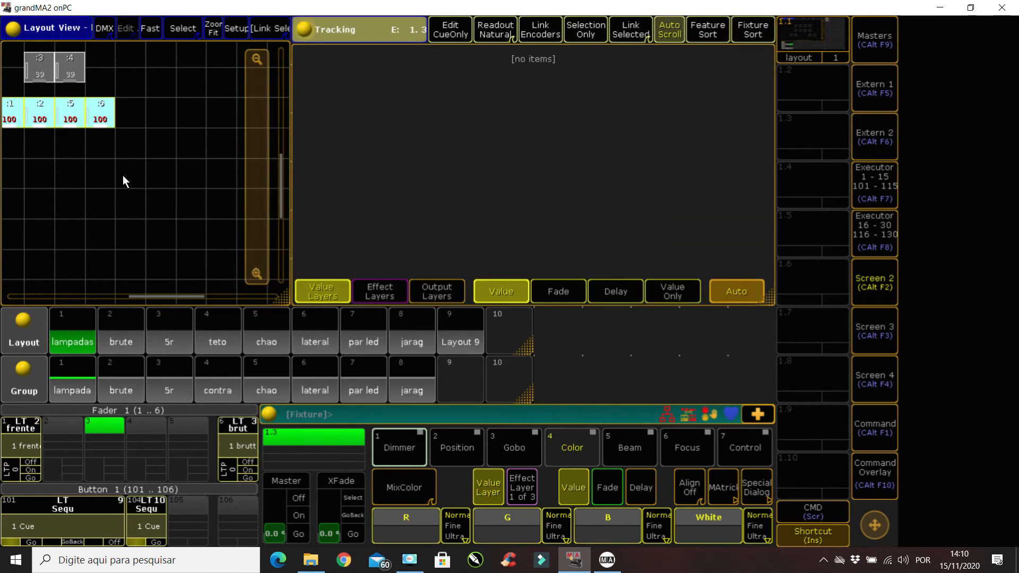
# - Show layout 3 "5r" and set the dimmer of fixture 312, the last one in the lower row, to full
pyautogui.click(158, 321)
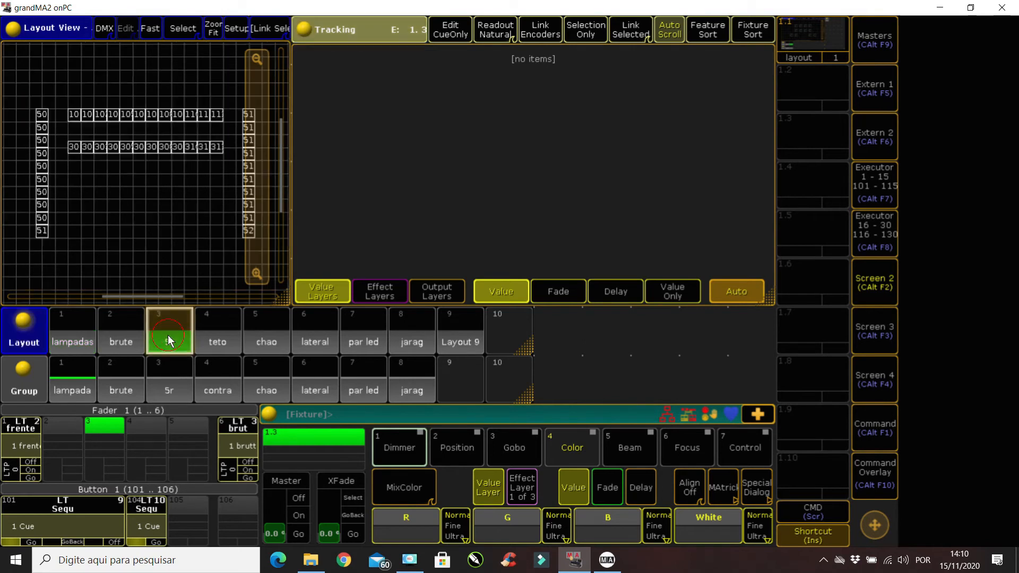
pyautogui.click(213, 149)
pyautogui.press('a')
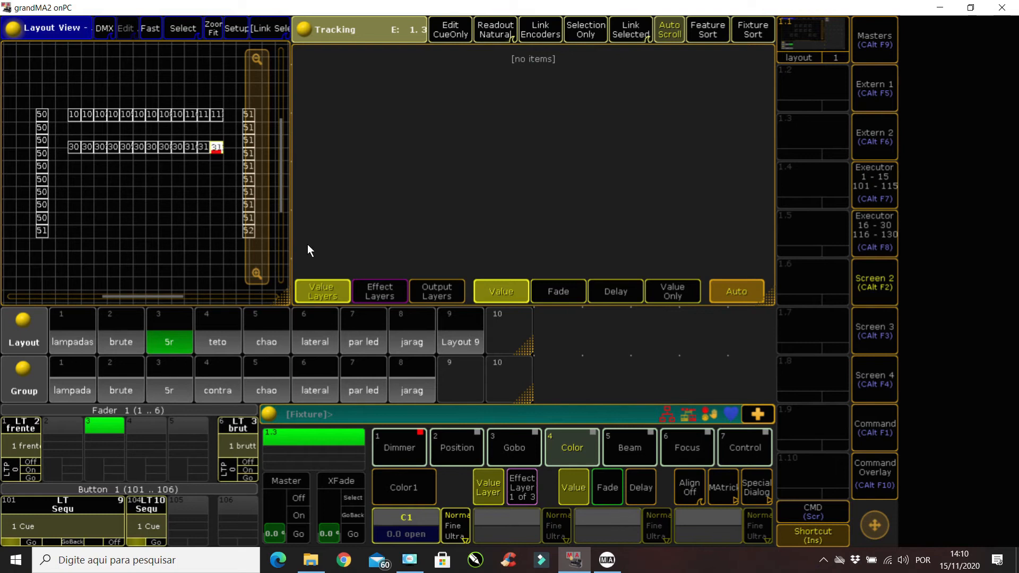
# - Replace the group pool with a dynamic preset pool in the same row
pyautogui.click(24, 374)
pyautogui.click(596, 133)
pyautogui.click(21, 373)
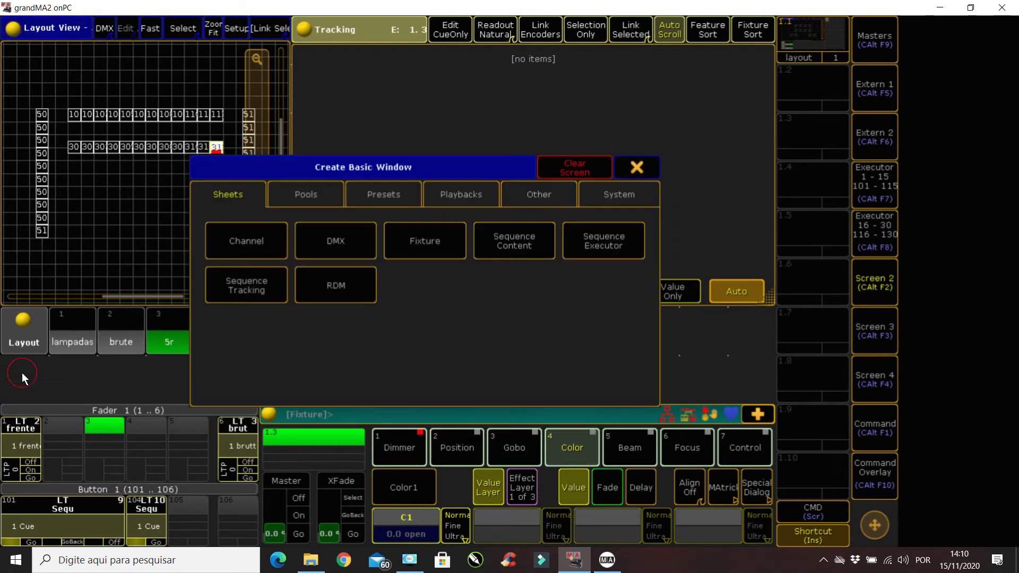
pyautogui.click(394, 196)
pyautogui.click(250, 240)
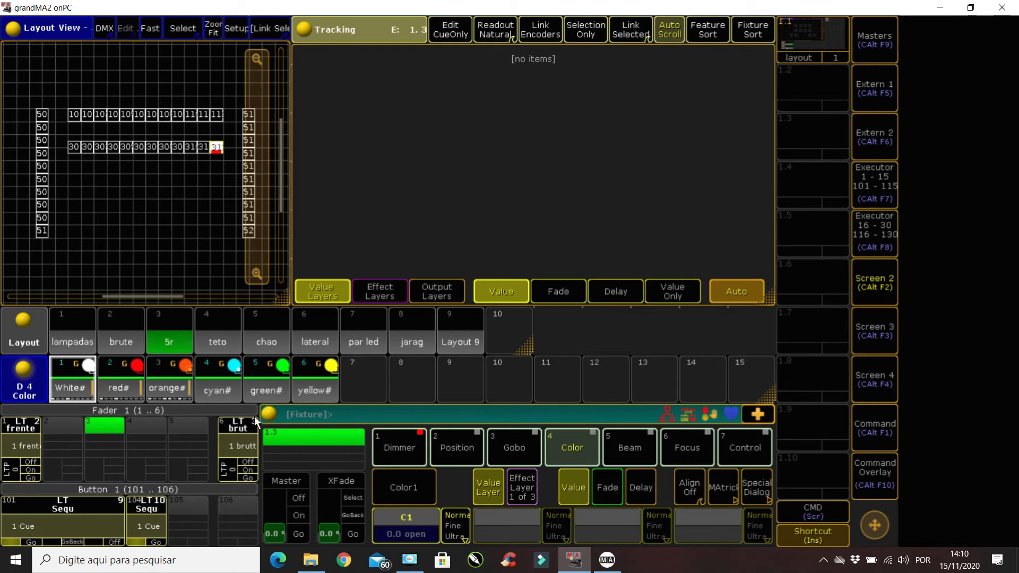
# - Apply Position preset 2 "teto" to the selected fixture and store the look as the first cue on executor 1.3
pyautogui.click(452, 446)
pyautogui.click(128, 387)
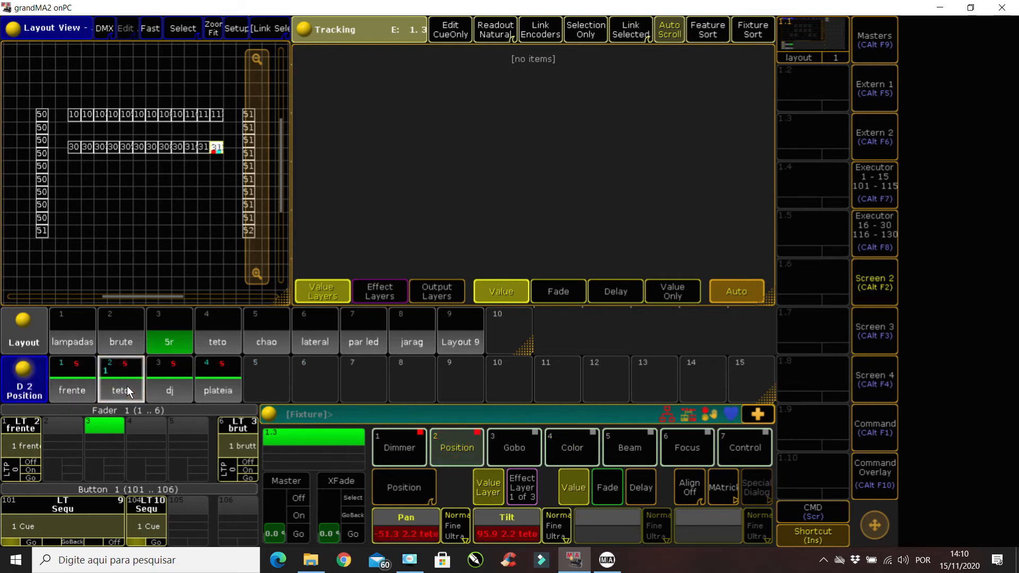
pyautogui.press('s')
pyautogui.press('Return')
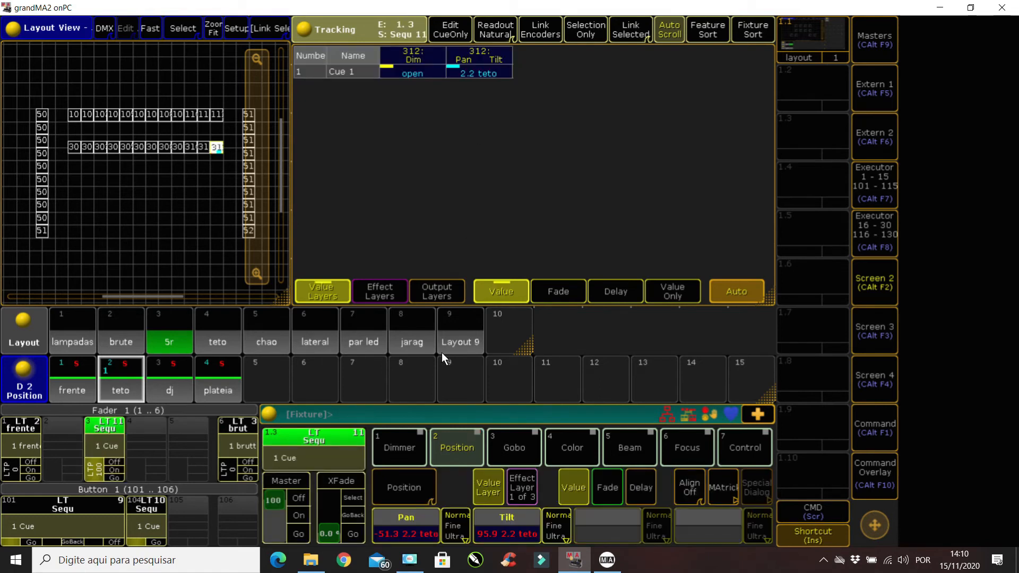
# - Apply Position preset 3 "dj" and store it as a second cue on executor 1.3
pyautogui.click(164, 387)
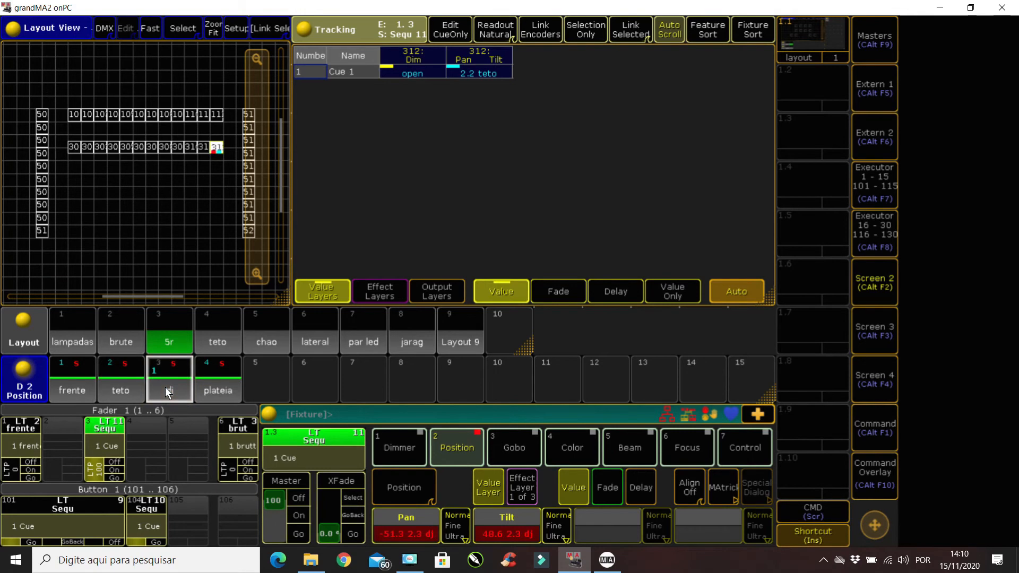
pyautogui.press('s')
pyautogui.press('Return')
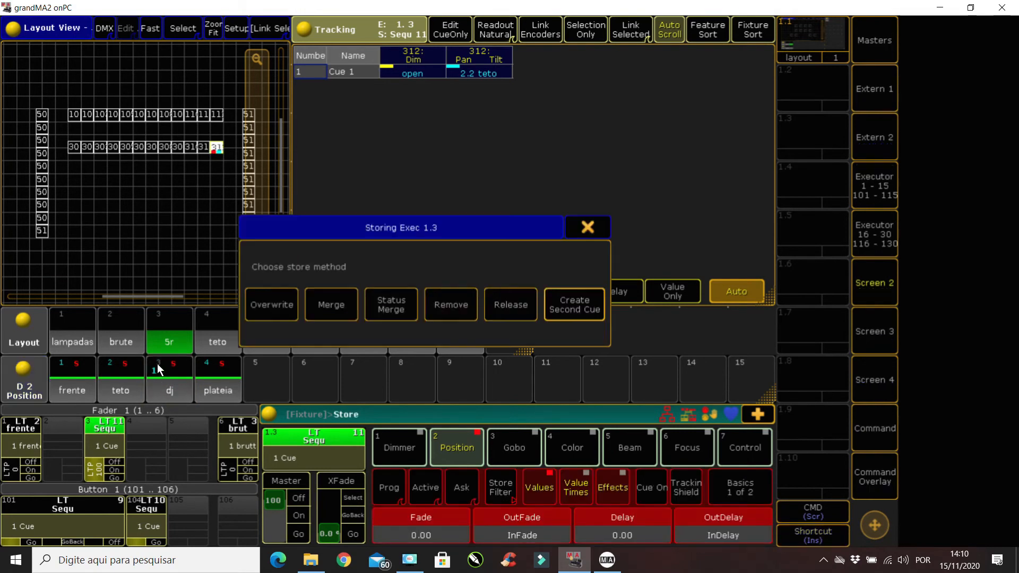
pyautogui.click(554, 304)
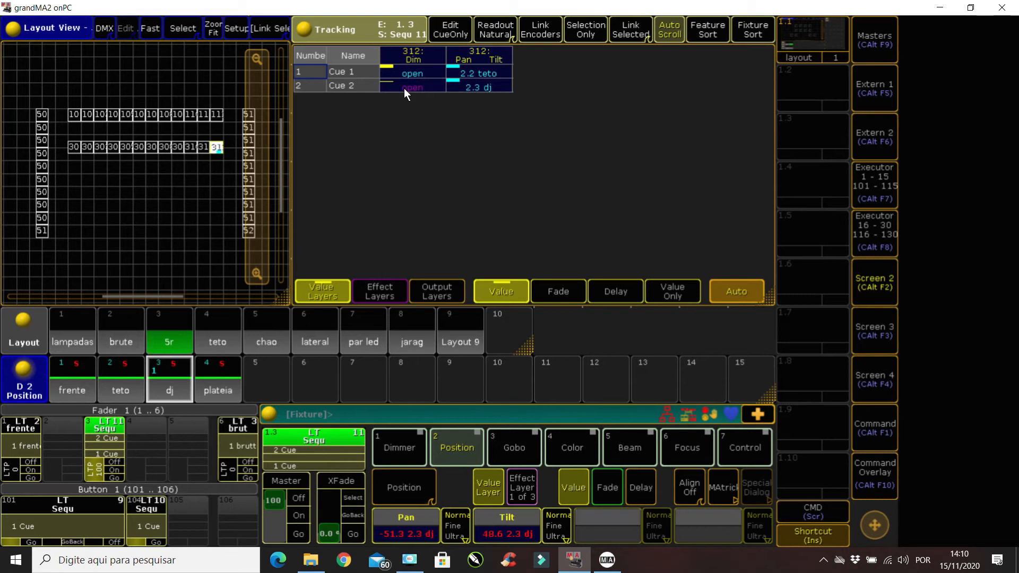
# - Switch back to grandMA3 onPC and clear the programmer
pyautogui.click(940, 8)
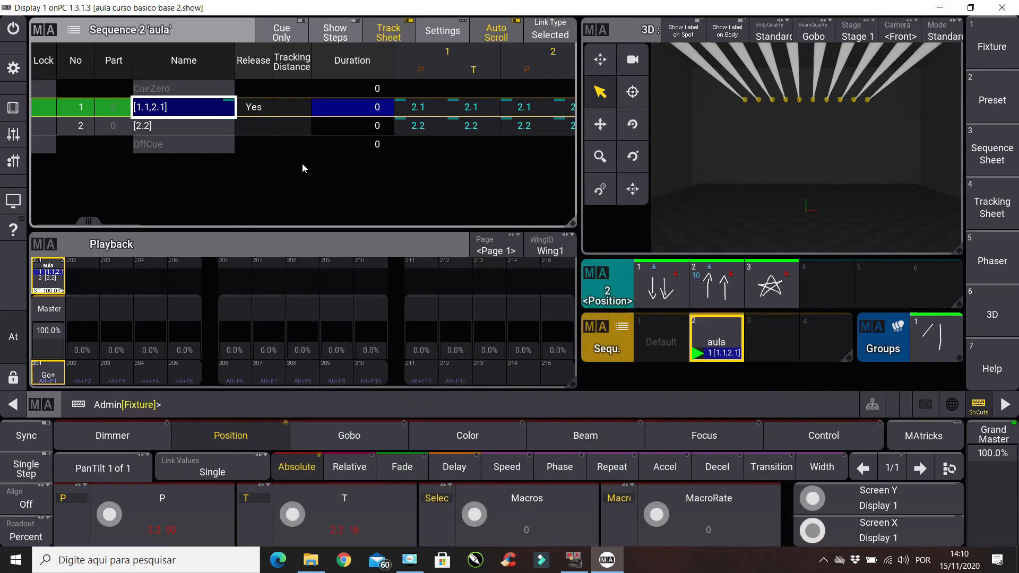
pyautogui.press('BackSpace')
pyautogui.press('BackSpace')
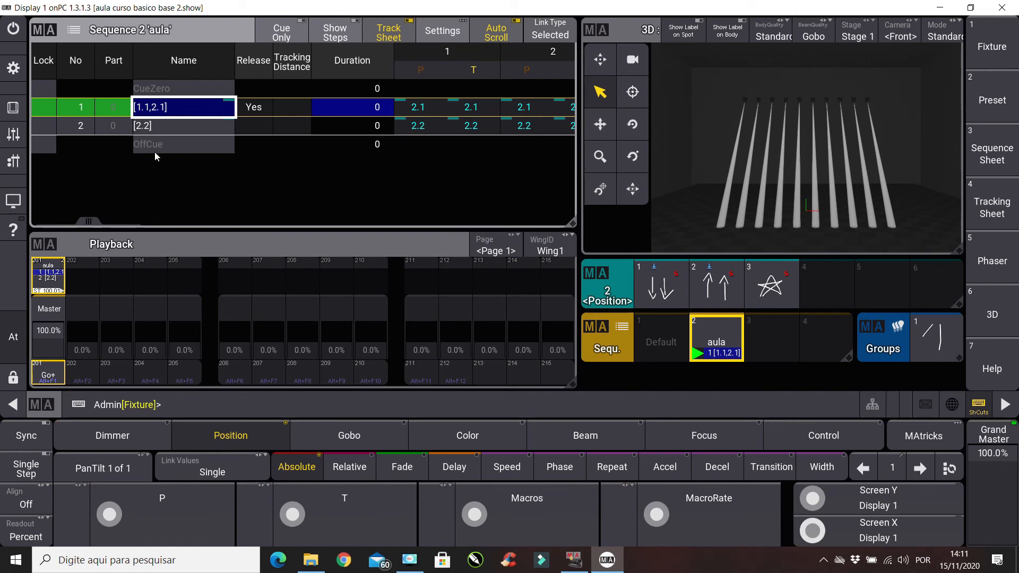
# - Delete Sequence 2 "aula" from the sequence pool
pyautogui.click(176, 127)
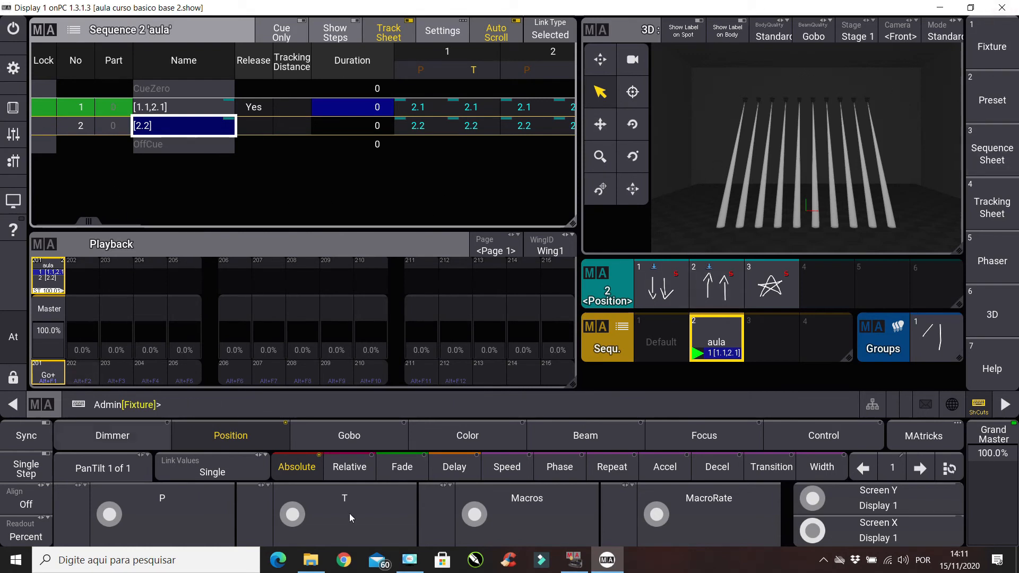
pyautogui.press('Delete')
pyautogui.click(716, 339)
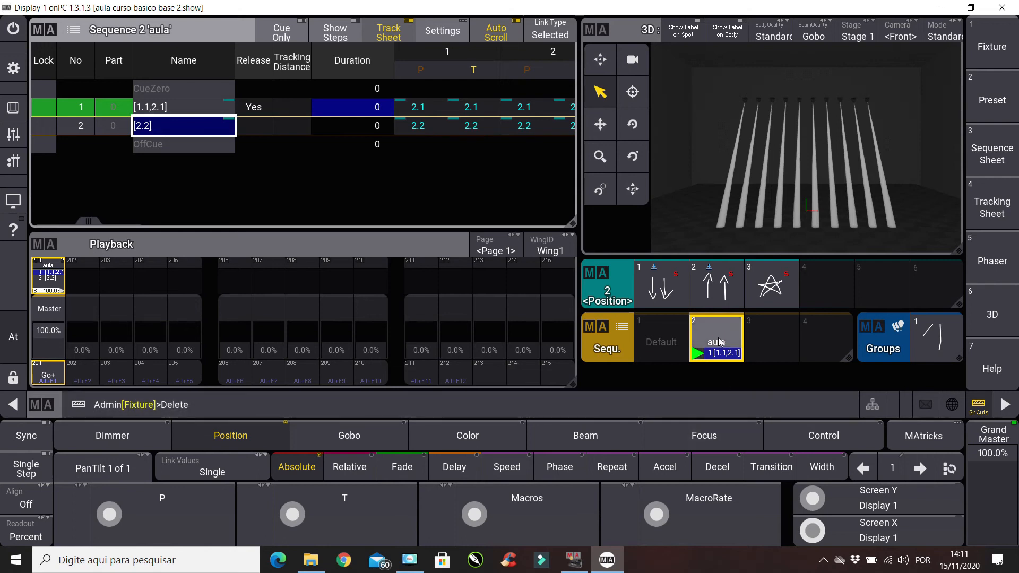
pyautogui.click(757, 444)
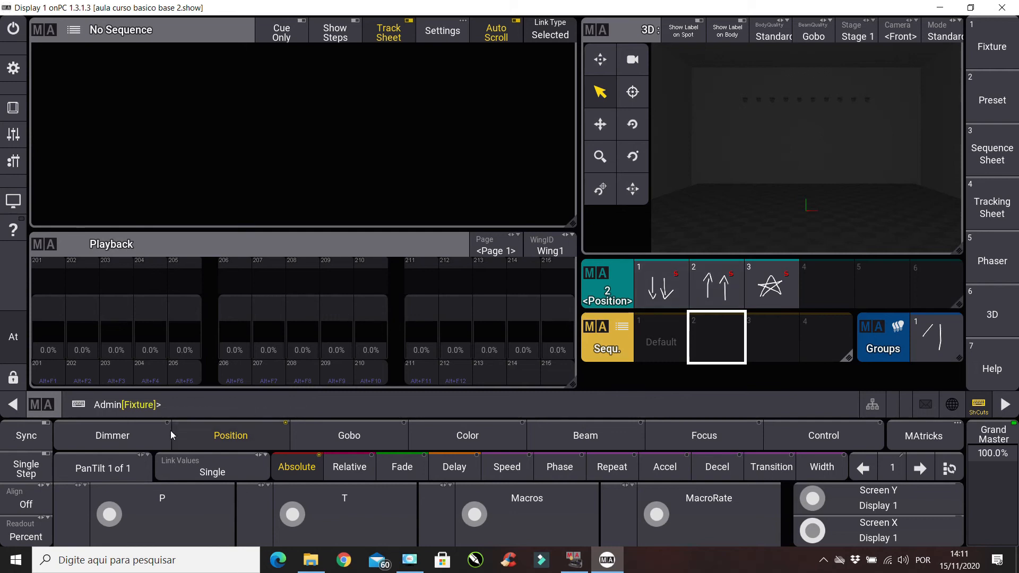
# - Apply Dimmer preset 1 and Position preset 1 to the fixtures and store the look on executor 201
pyautogui.click(134, 436)
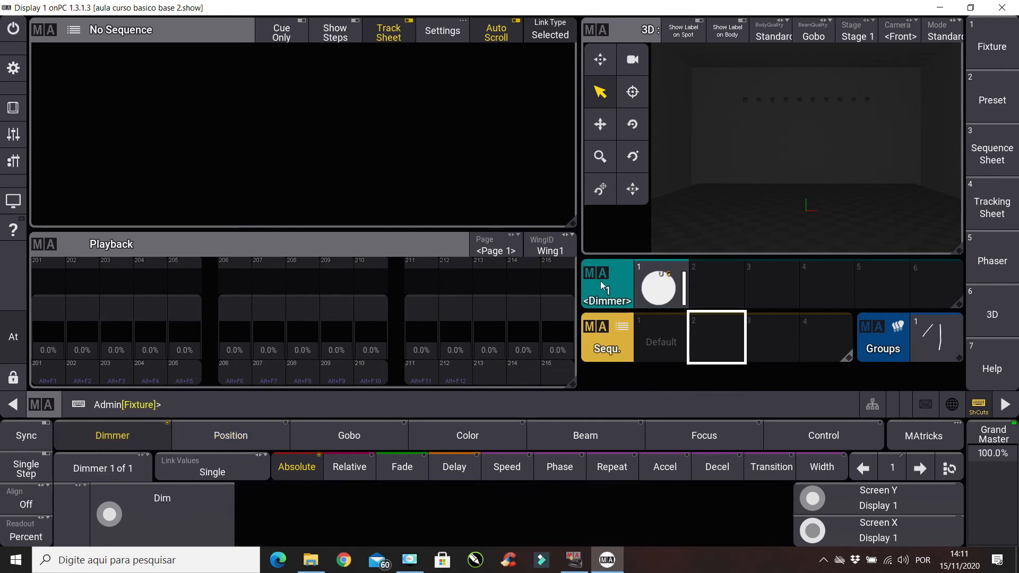
pyautogui.click(657, 293)
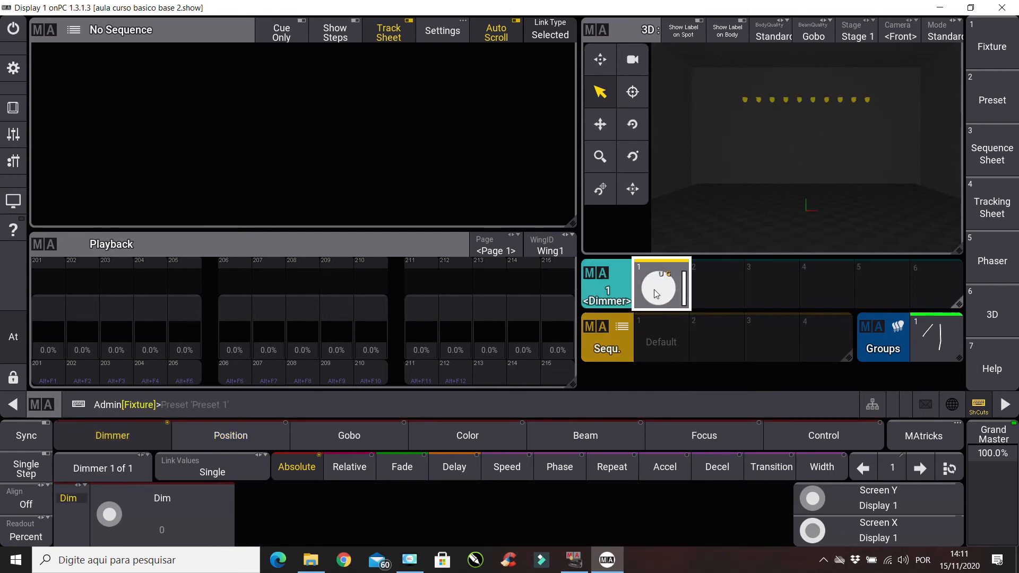
pyautogui.click(654, 290)
pyautogui.click(286, 441)
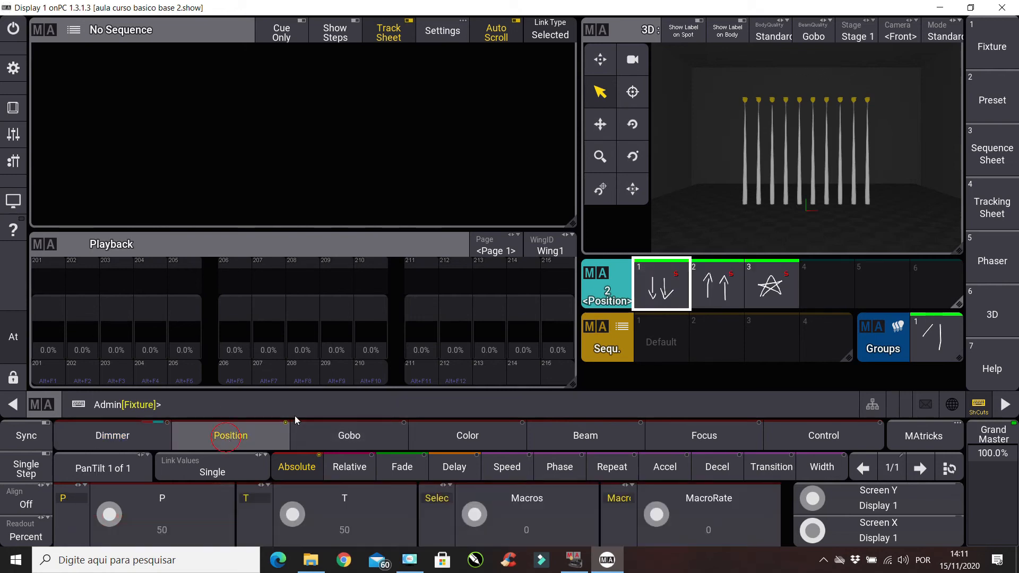
pyautogui.click(673, 292)
pyautogui.press('s')
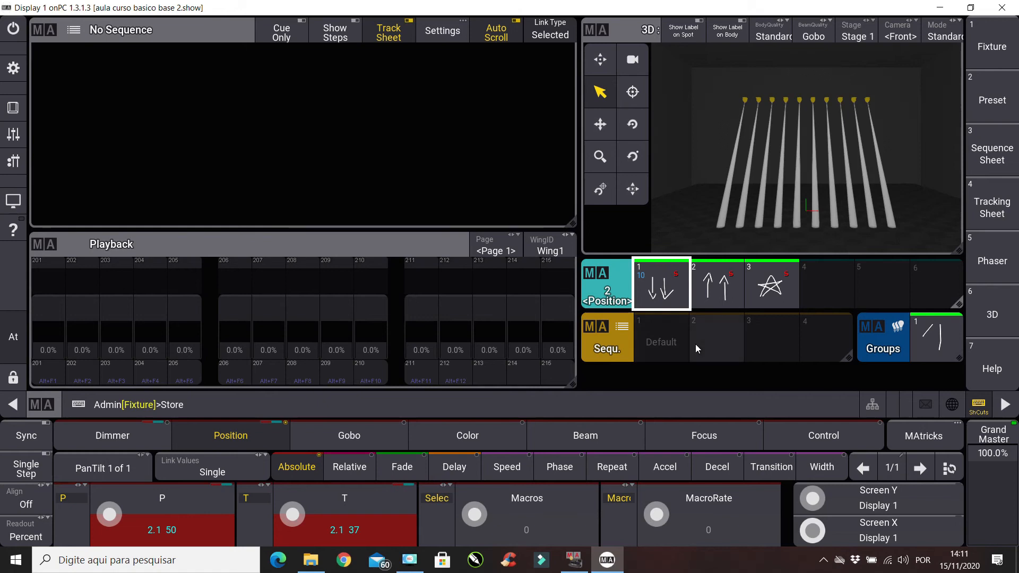
pyautogui.click(45, 378)
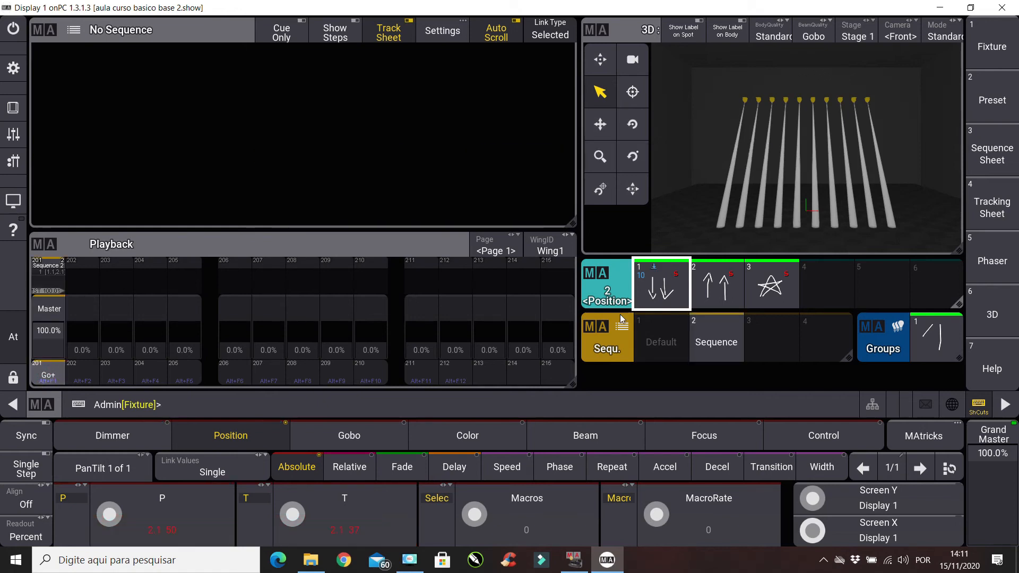
# - Display Sequence 2 in the sequence sheet, then store Position preset 2 as its second cue on executor 201
pyautogui.click(715, 340)
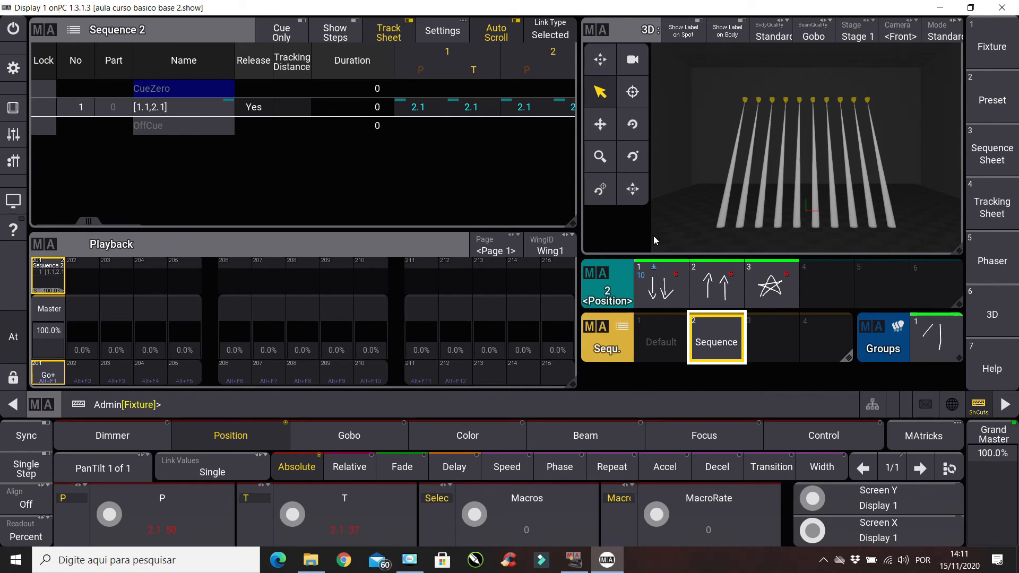
pyautogui.click(723, 283)
pyautogui.press('s')
pyautogui.click(46, 379)
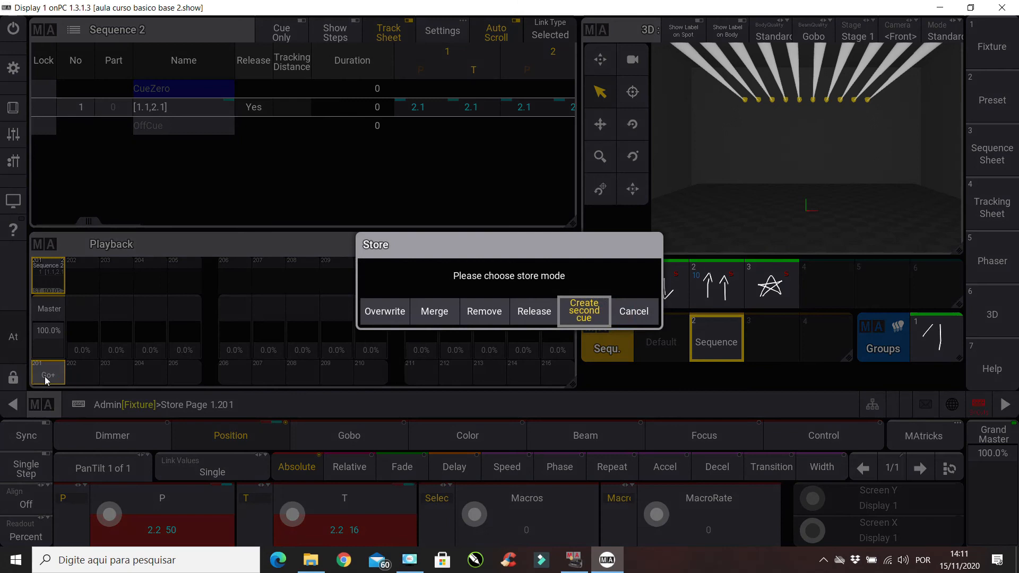
pyautogui.click(597, 315)
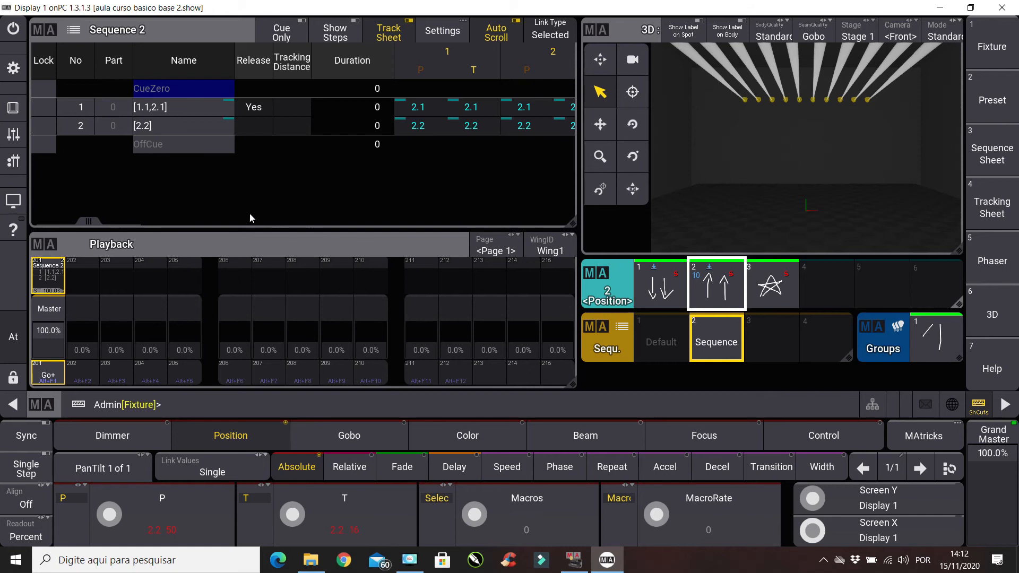
# - Apply Position preset 3 and Dimmer preset 1 and store them as a third cue in Sequence 2
pyautogui.click(772, 281)
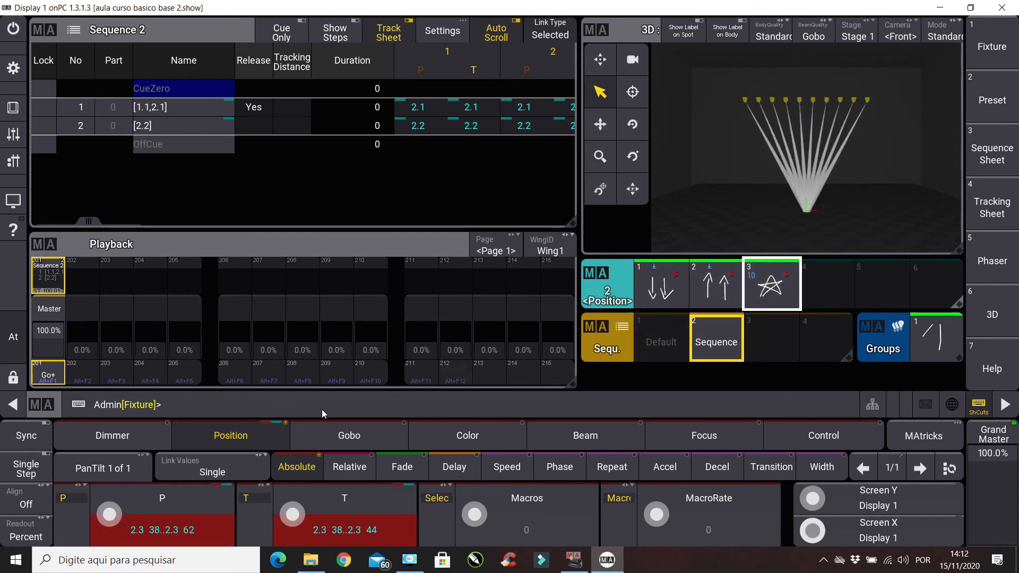
pyautogui.click(128, 435)
pyautogui.click(664, 292)
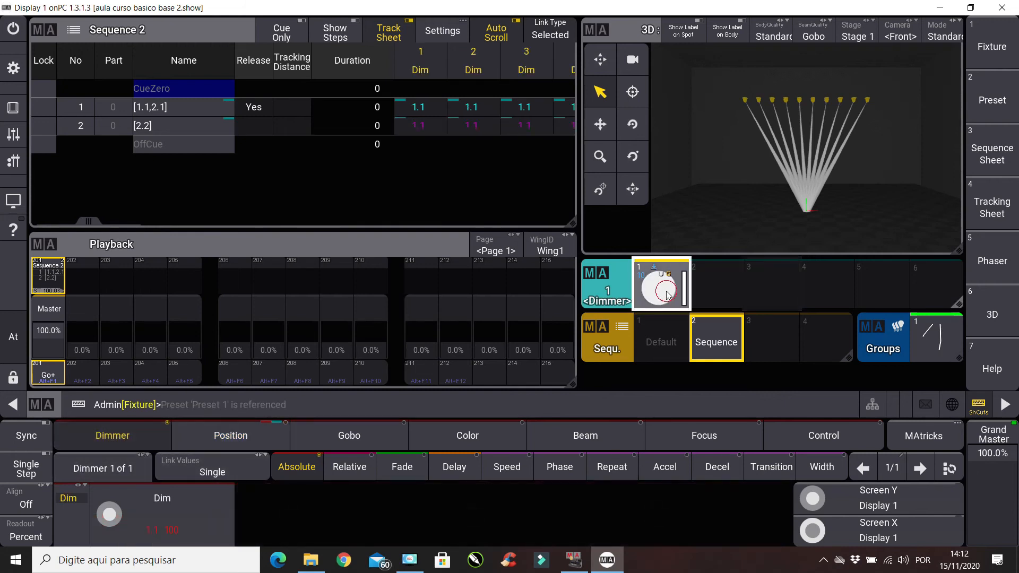
pyautogui.press('s')
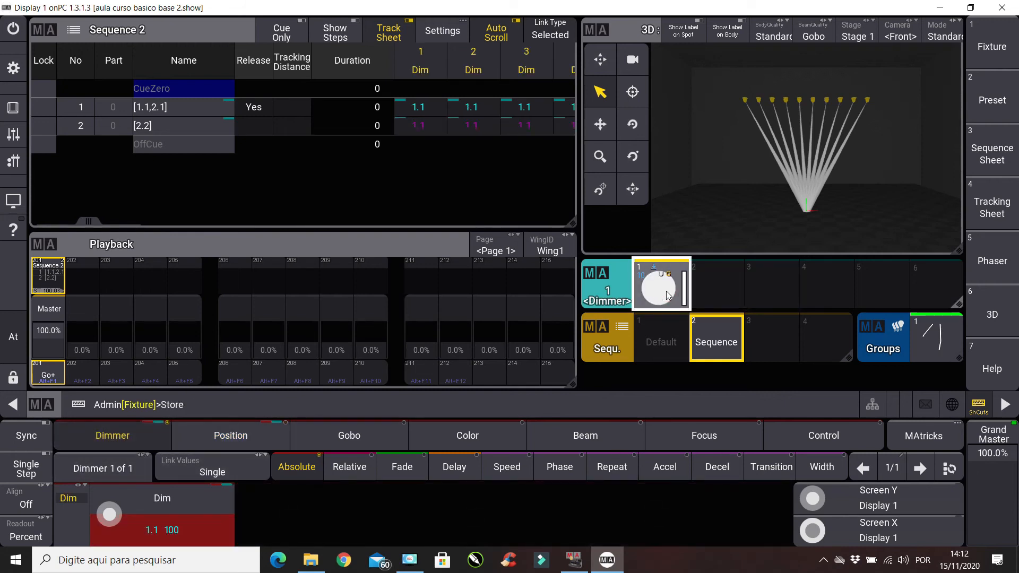
pyautogui.press('Return')
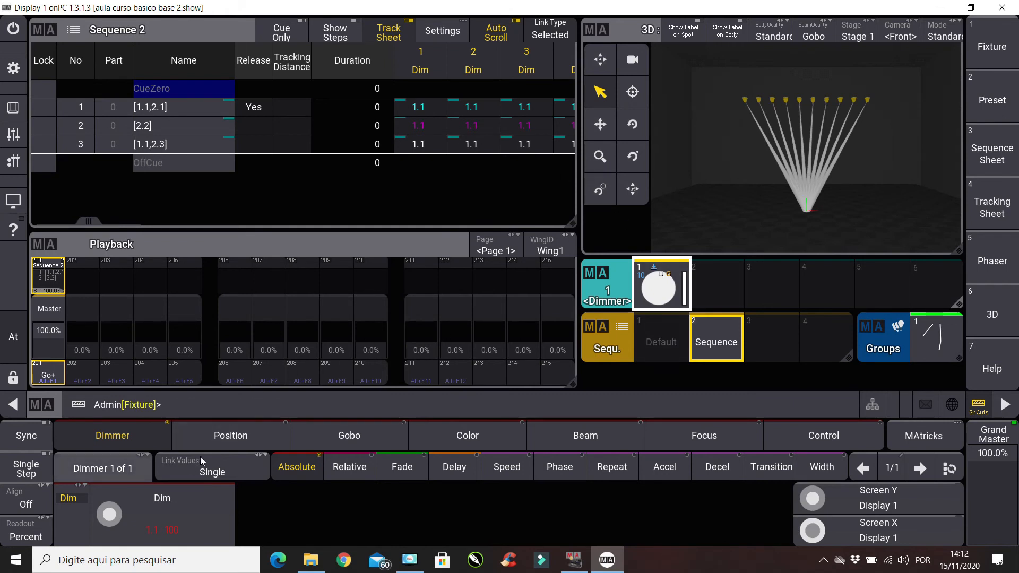
# - Apply Position preset 2 and Dimmer preset 1 to the fixtures and store them as a fourth cue in Sequence 2
pyautogui.click(230, 435)
pyautogui.click(717, 289)
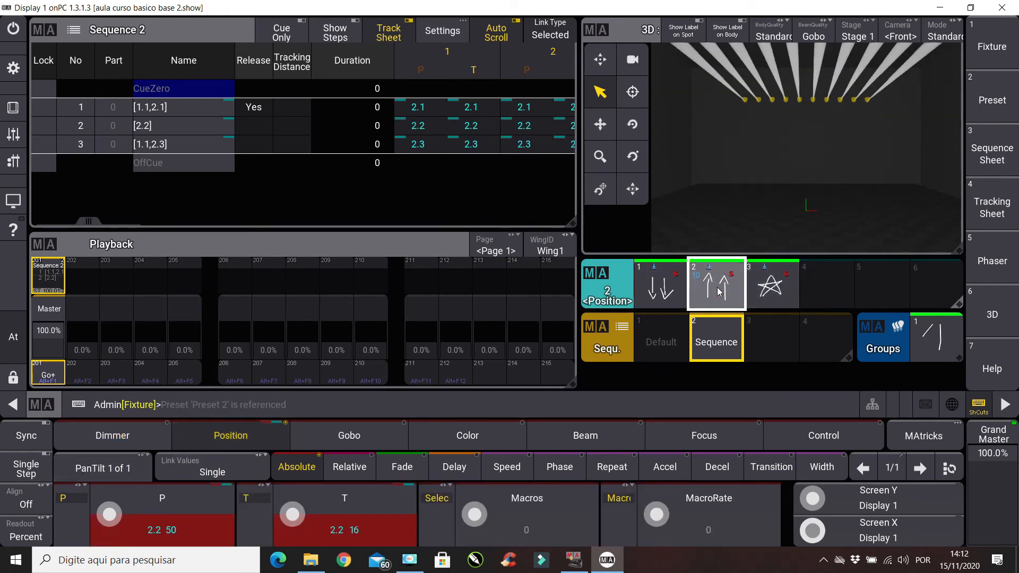
pyautogui.click(99, 435)
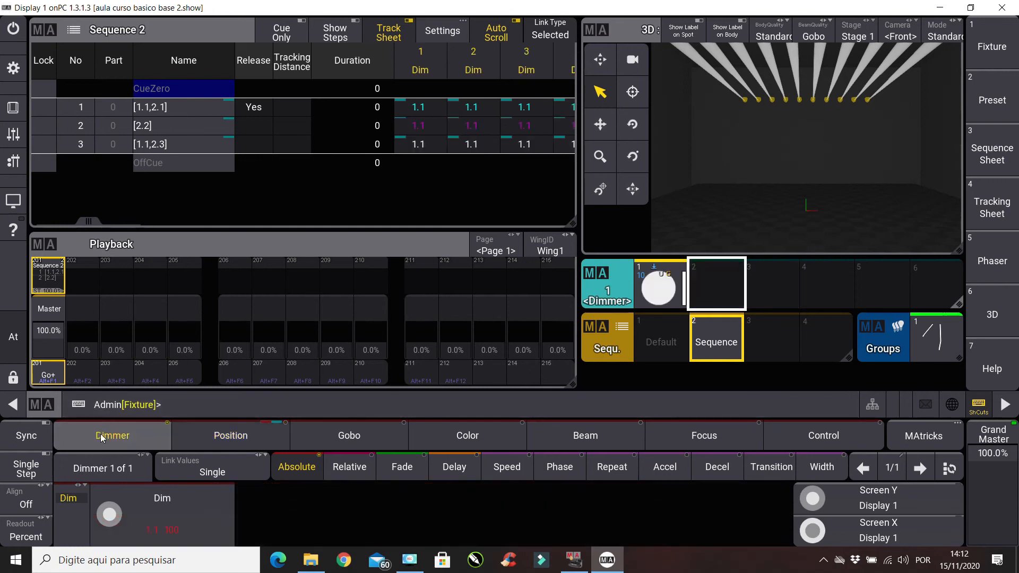
pyautogui.click(666, 287)
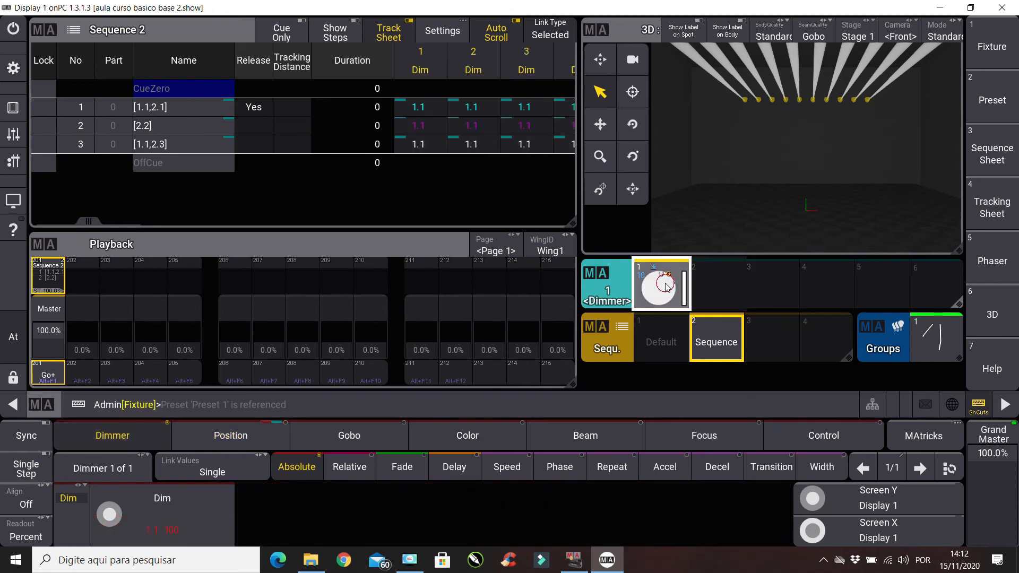
pyautogui.press('s')
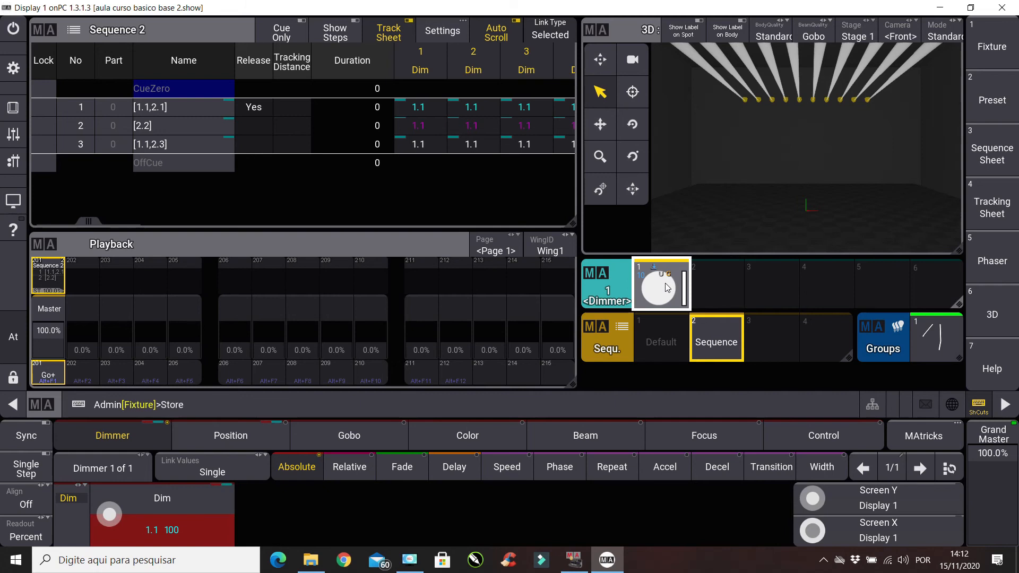
pyautogui.press('Return')
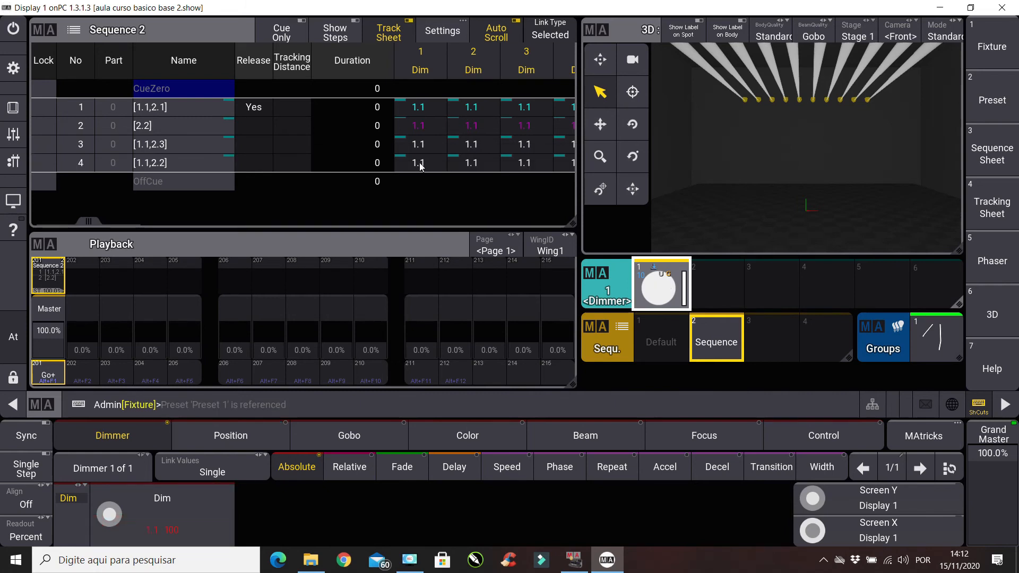
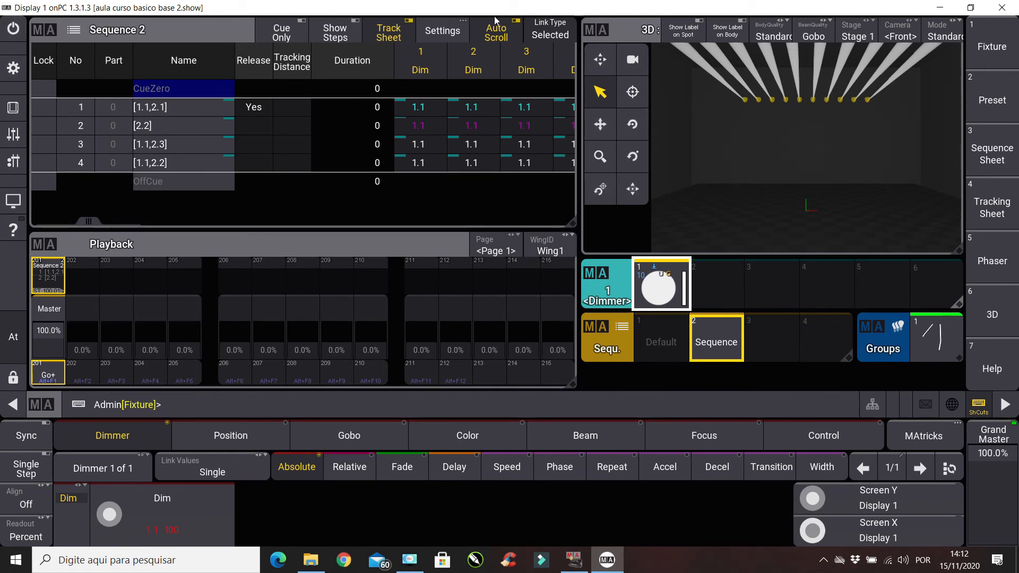
# - Turn off the track sheet view of Sequence 2 and clear the programmer completely
pyautogui.click(409, 39)
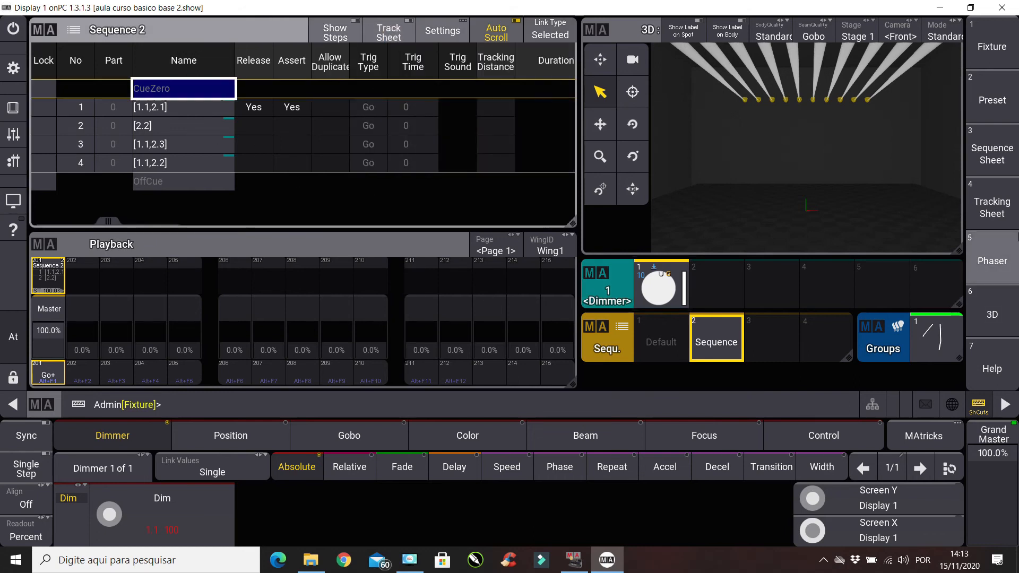
pyautogui.press('c')
pyautogui.press('c')
pyautogui.press('c')
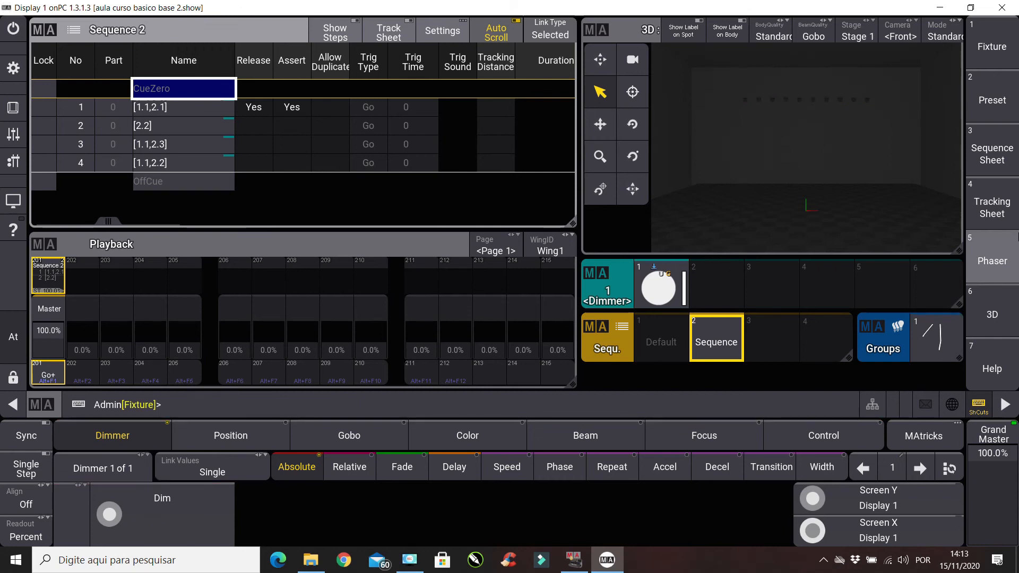
# - Play Sequence 2 on executor 201 through cues 1 to 4
pyautogui.hotkey('alt', 'F1')
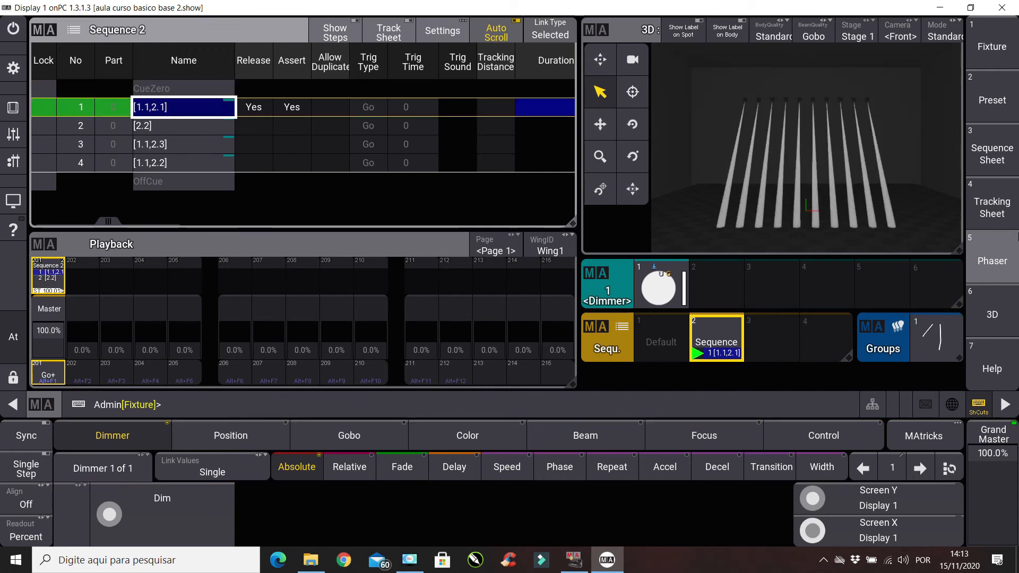
pyautogui.hotkey('alt', 'F1')
pyautogui.hotkey('alt', 'F1')
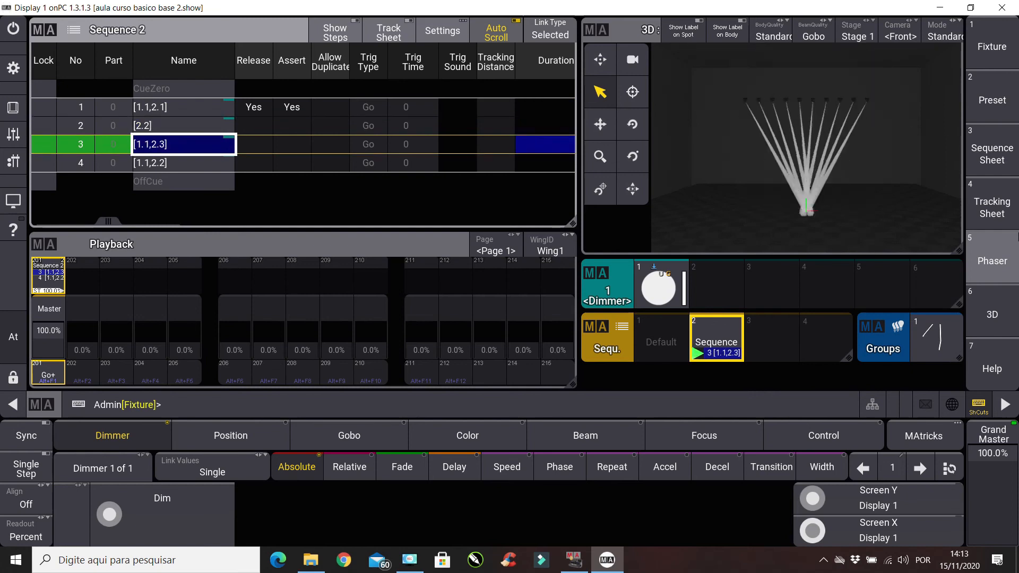
pyautogui.hotkey('alt', 'F1')
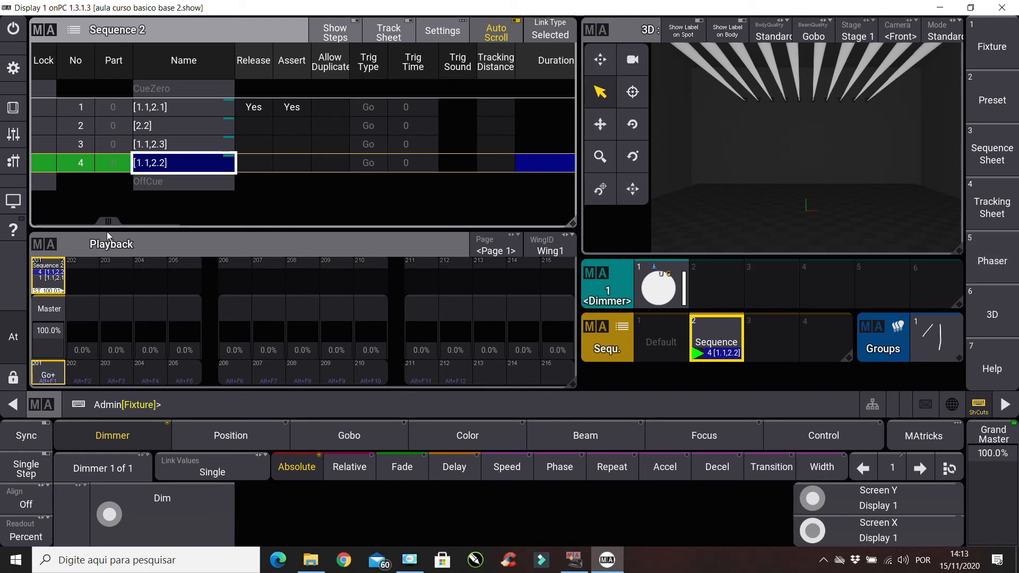
# - Set the cue fade of cues 1 to 4 in Sequence 2 to 2 seconds
pyautogui.moveTo(114, 222); pyautogui.dragTo(90, 221)
pyautogui.click(105, 225)
pyautogui.moveTo(105, 225); pyautogui.dragTo(262, 232)
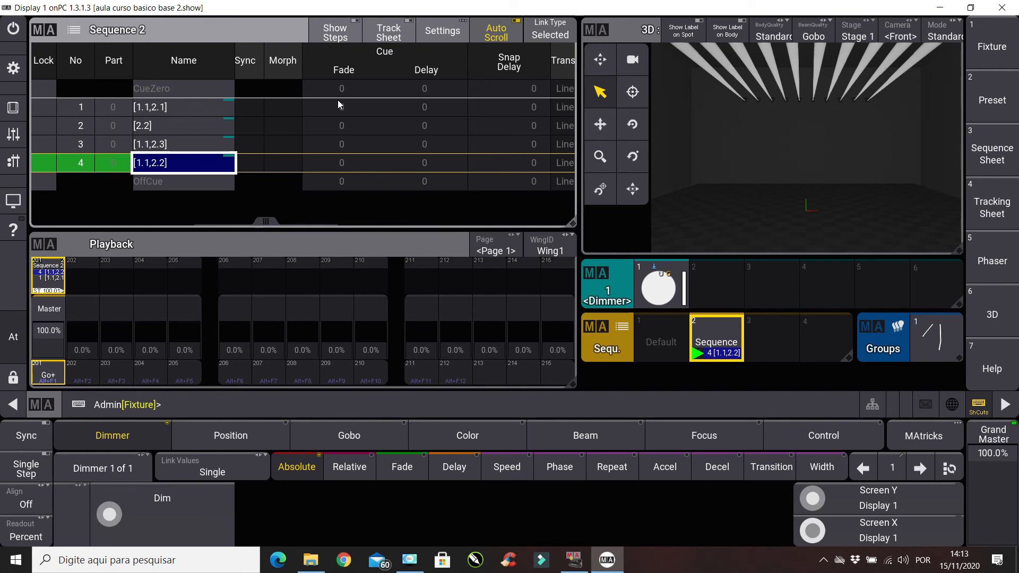
pyautogui.moveTo(340, 107); pyautogui.dragTo(346, 157)
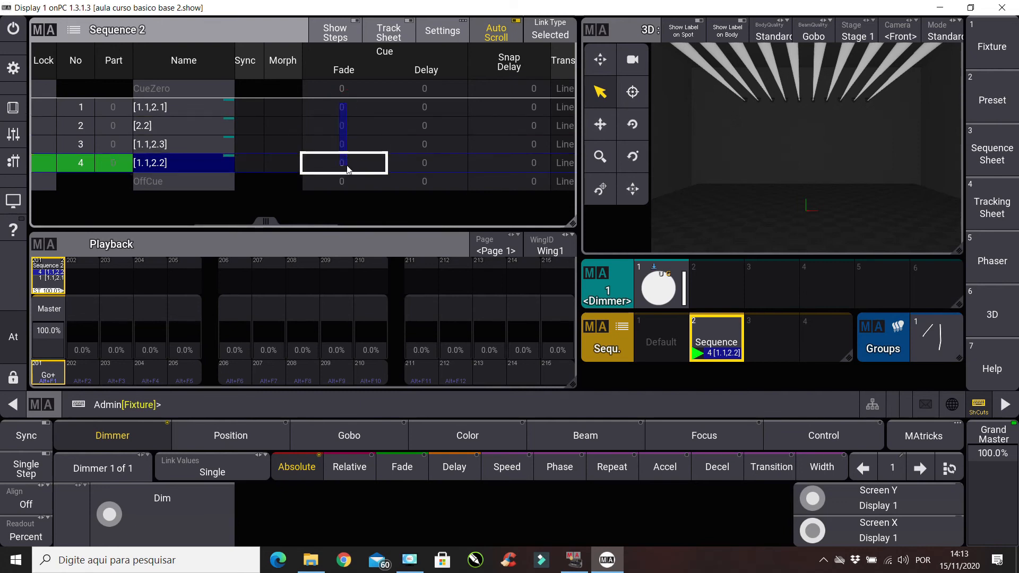
pyautogui.rightClick(346, 108)
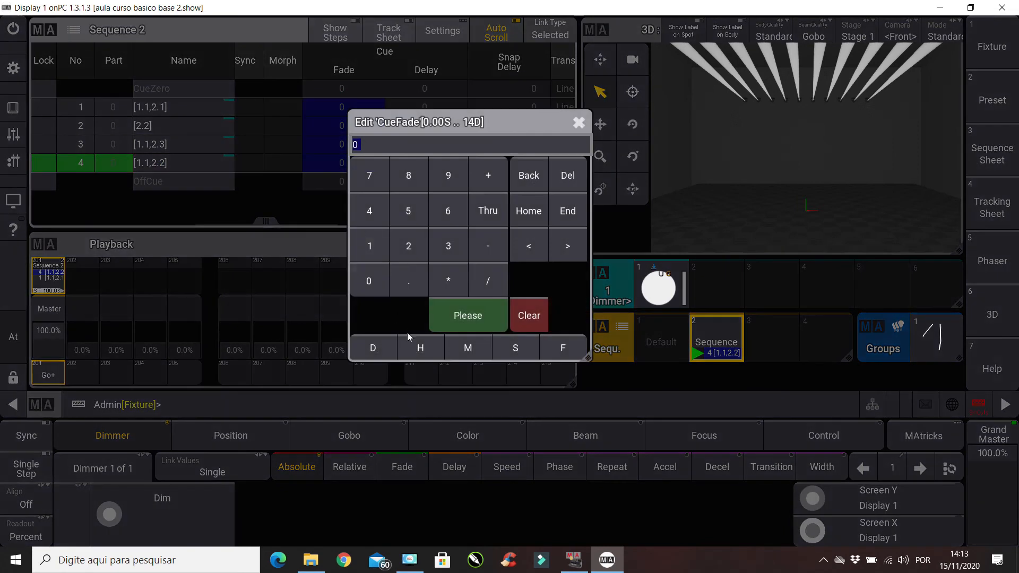
pyautogui.click(415, 243)
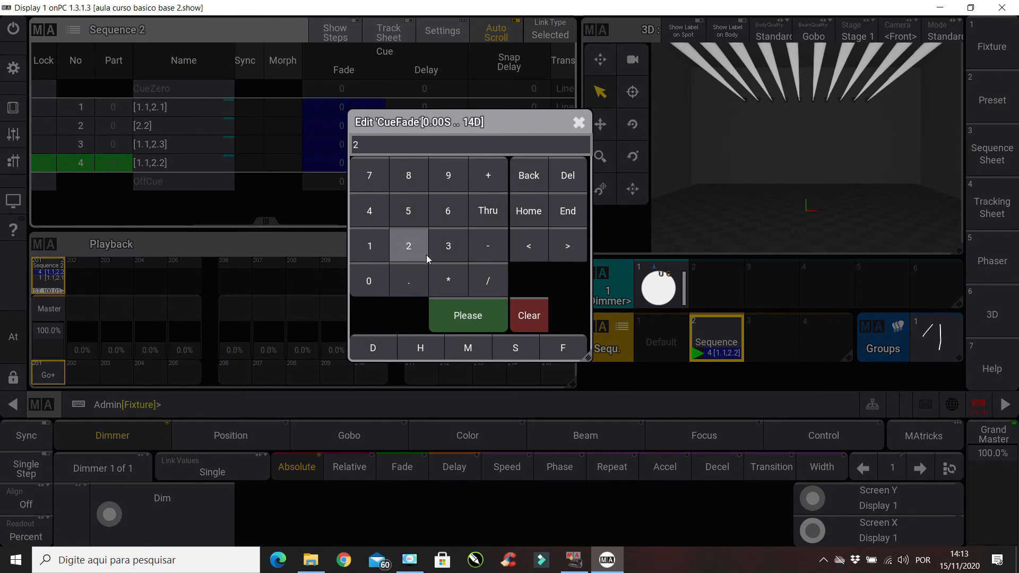
pyautogui.press('Return')
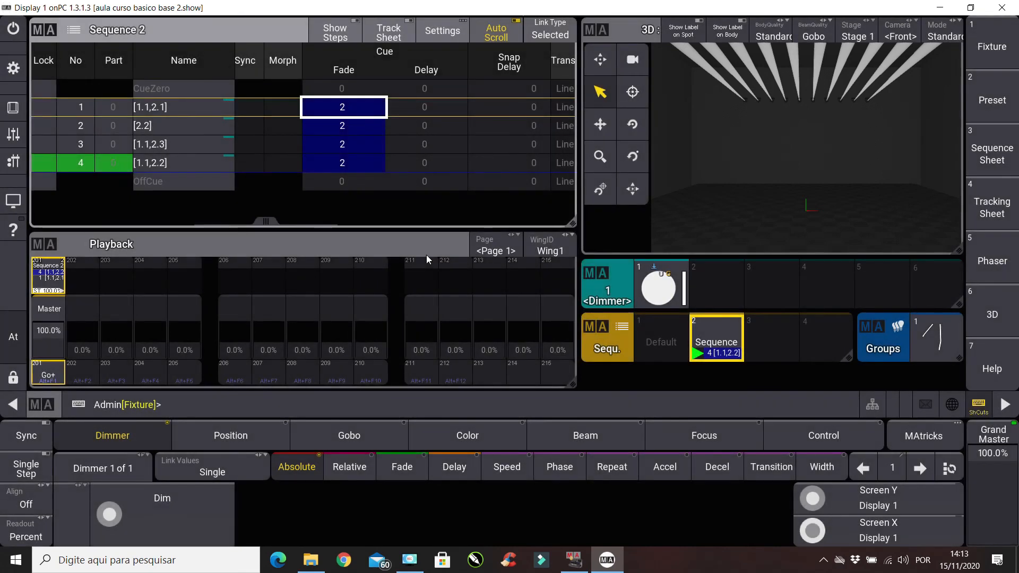
# - Run cues 1 to 4 on executor 201 to check the fade between positions in the 3D view
pyautogui.hotkey('alt', 'F1')
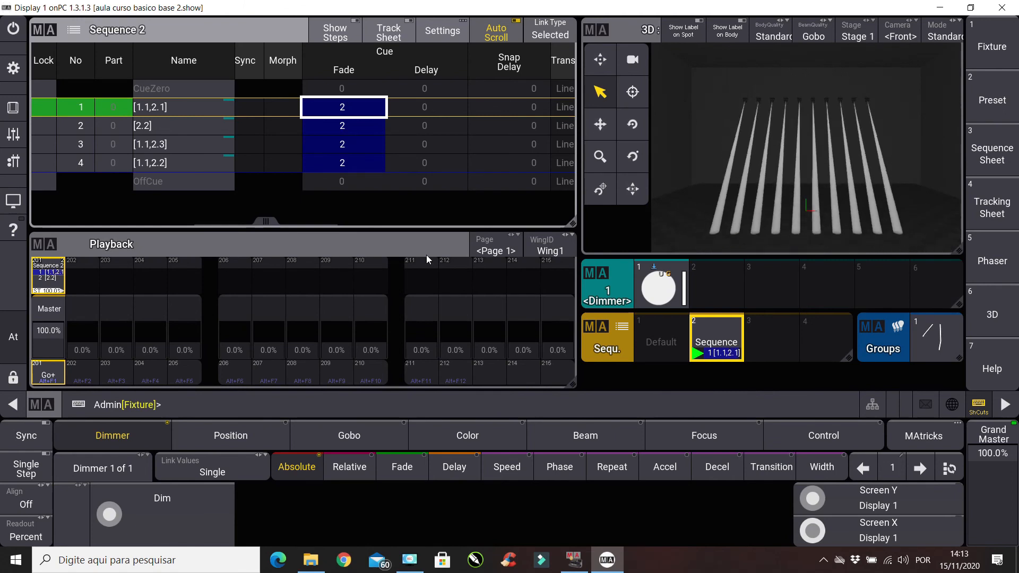
pyautogui.hotkey('alt', 'F1')
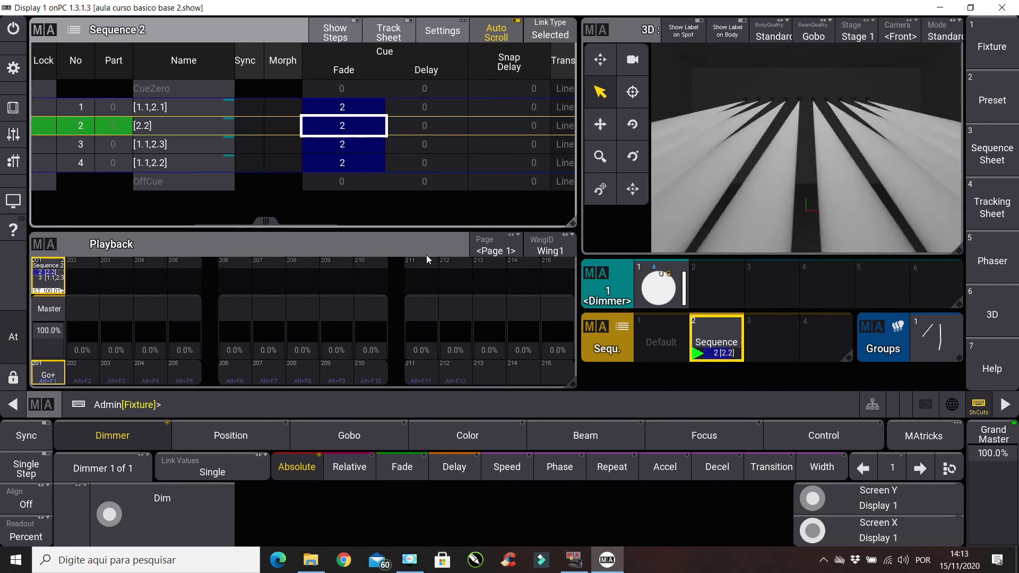
pyautogui.hotkey('alt', 'F1')
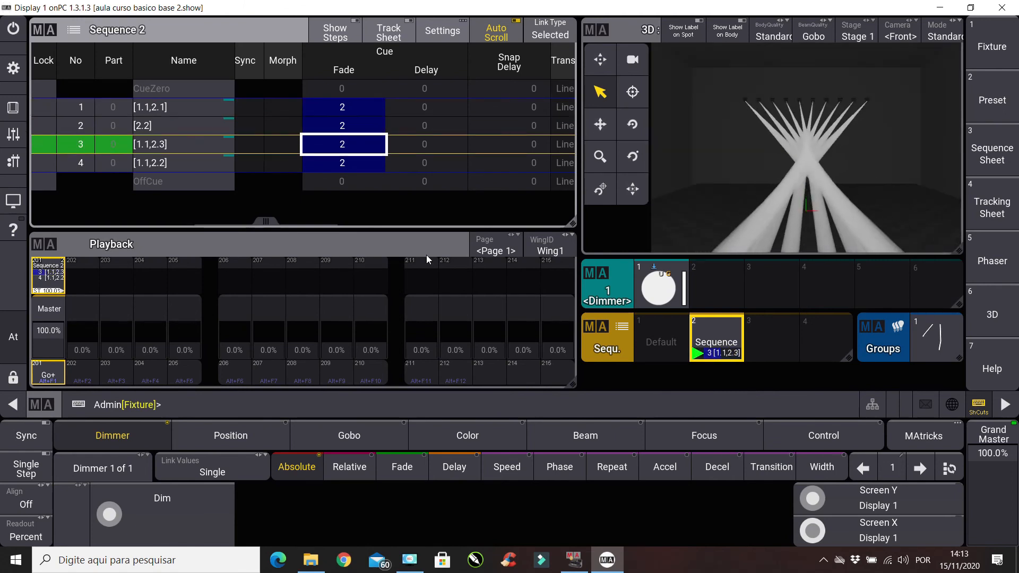
pyautogui.hotkey('alt', 'F1')
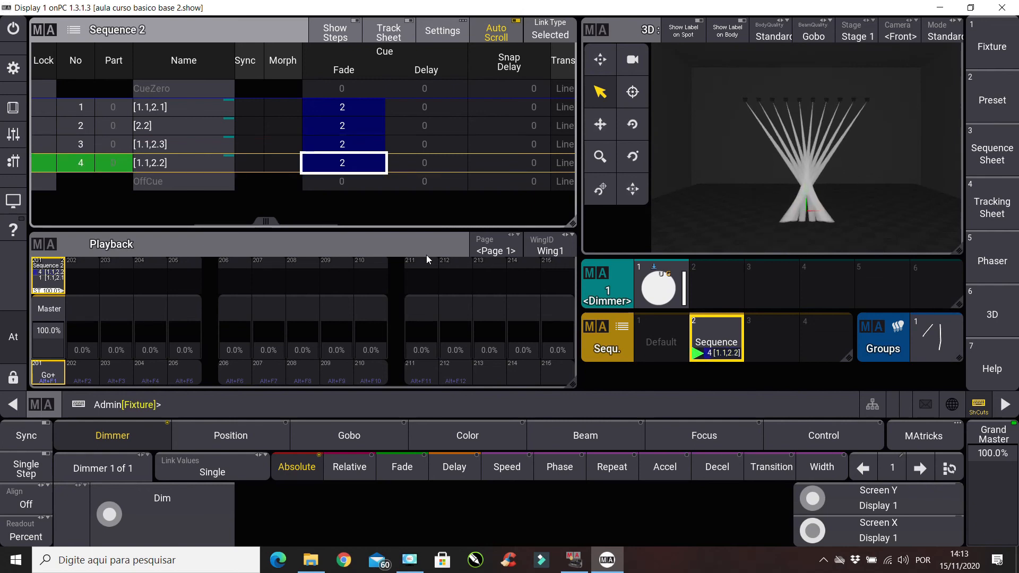
# - Set the cue delay of cue 3 in Sequence 2 to 1 second
pyautogui.click(427, 126)
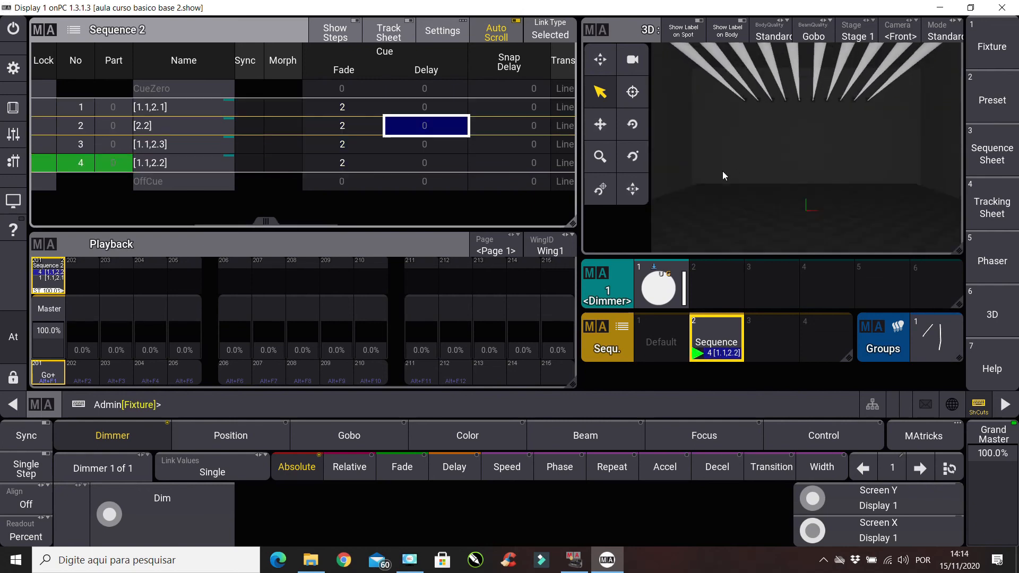
pyautogui.click(431, 106)
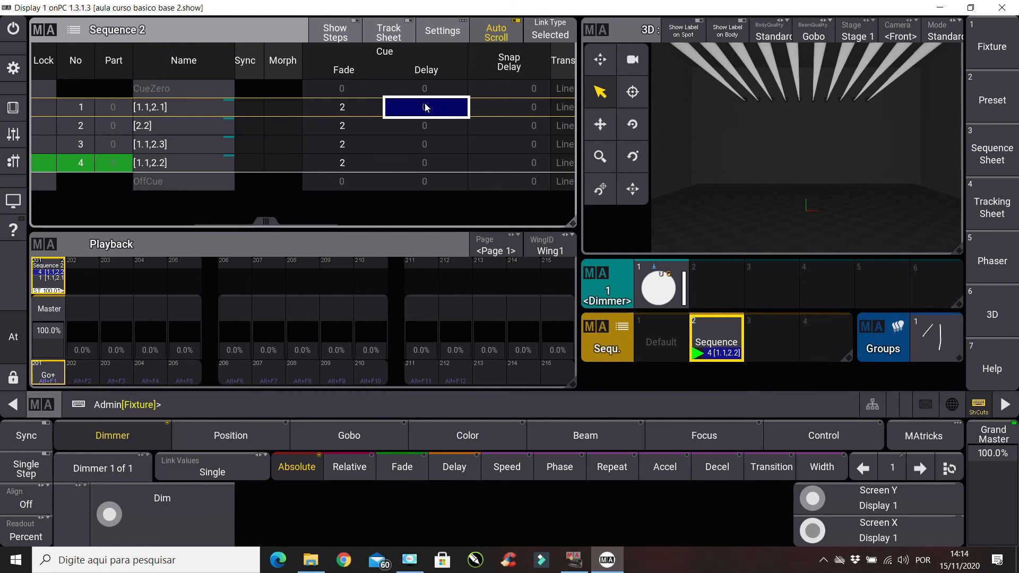
pyautogui.click(425, 144)
pyautogui.click(425, 144)
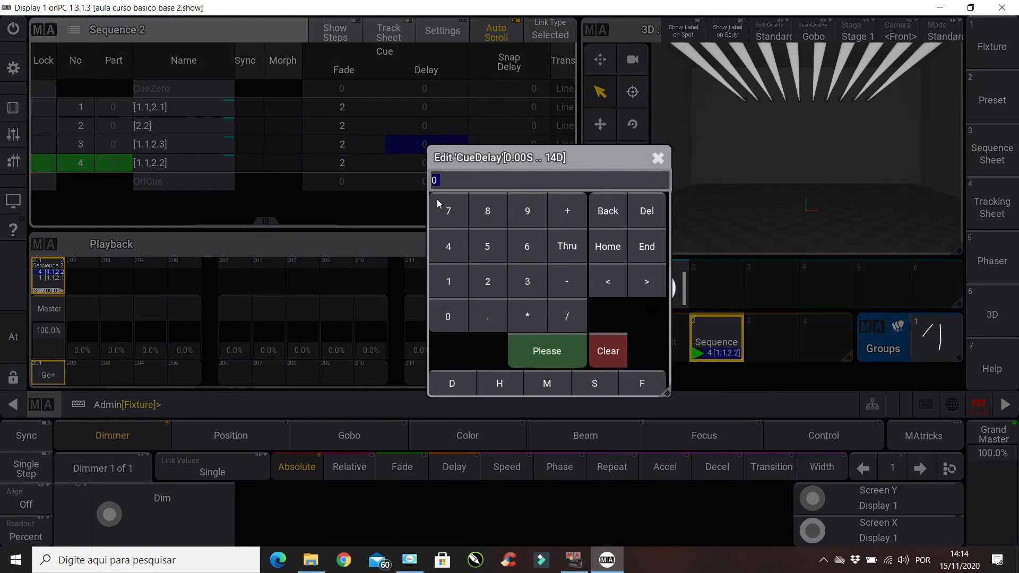
pyautogui.click(452, 277)
pyautogui.click(546, 353)
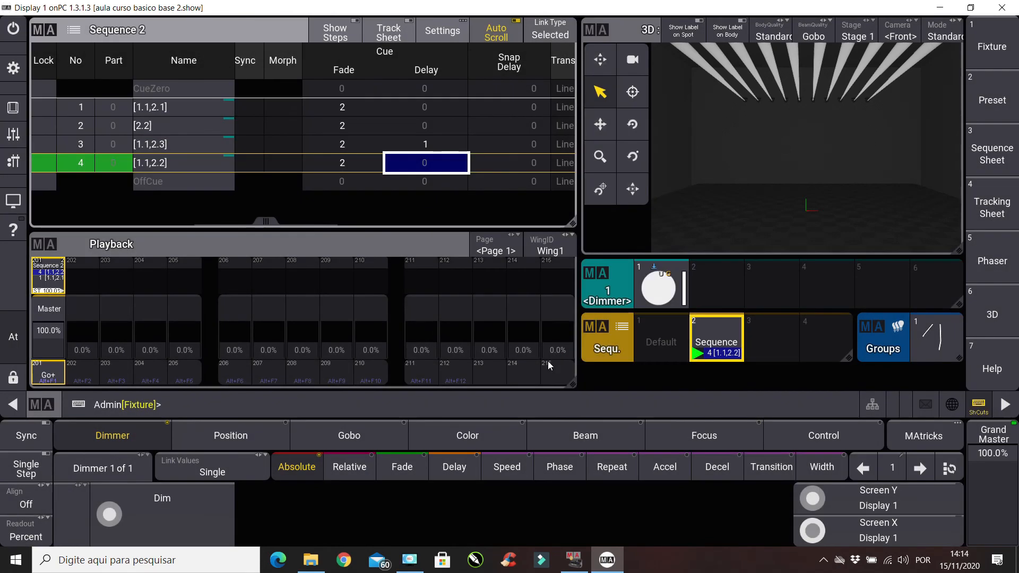
# - Run Sequence 2 from cue 1 to cue 3 to check the delayed start of cue 3
pyautogui.hotkey('alt', 'F1')
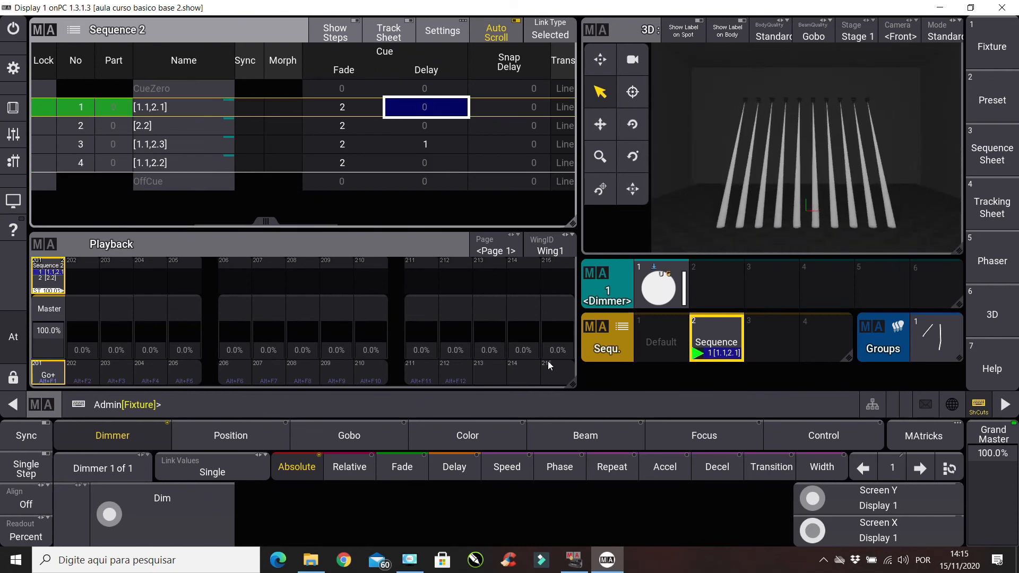
pyautogui.hotkey('alt', 'F1')
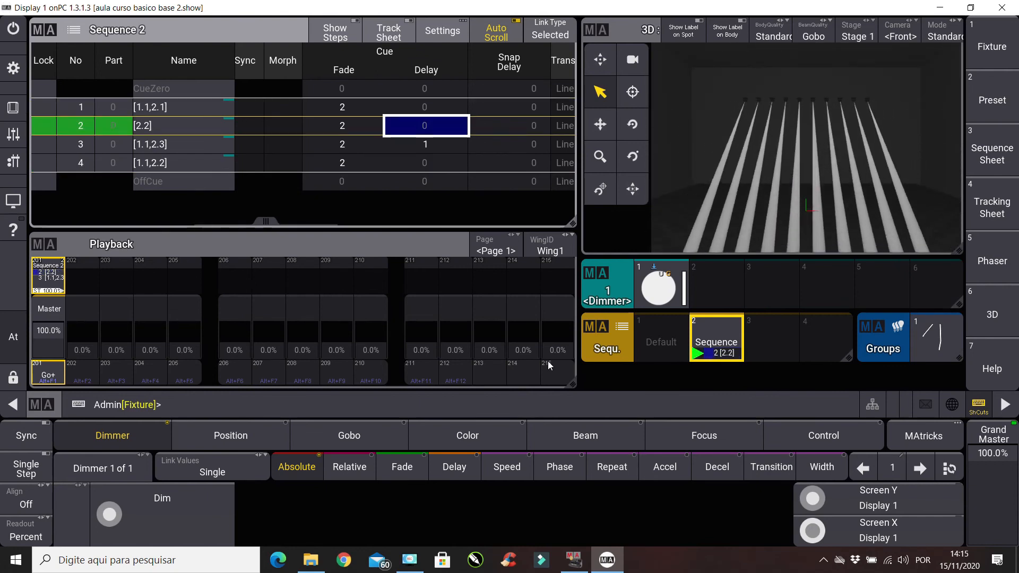
pyautogui.hotkey('alt', 'F1')
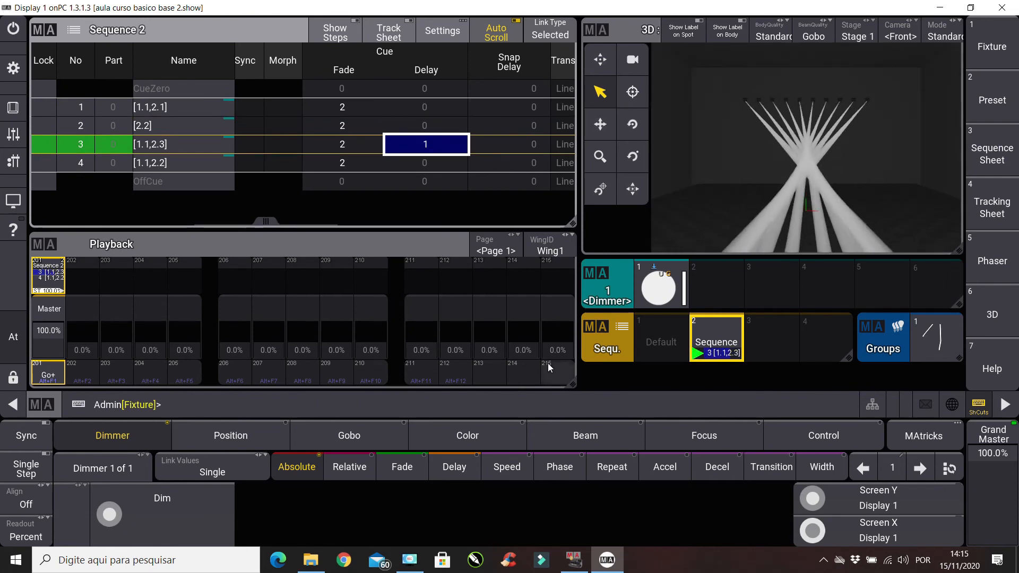
pyautogui.click(548, 365)
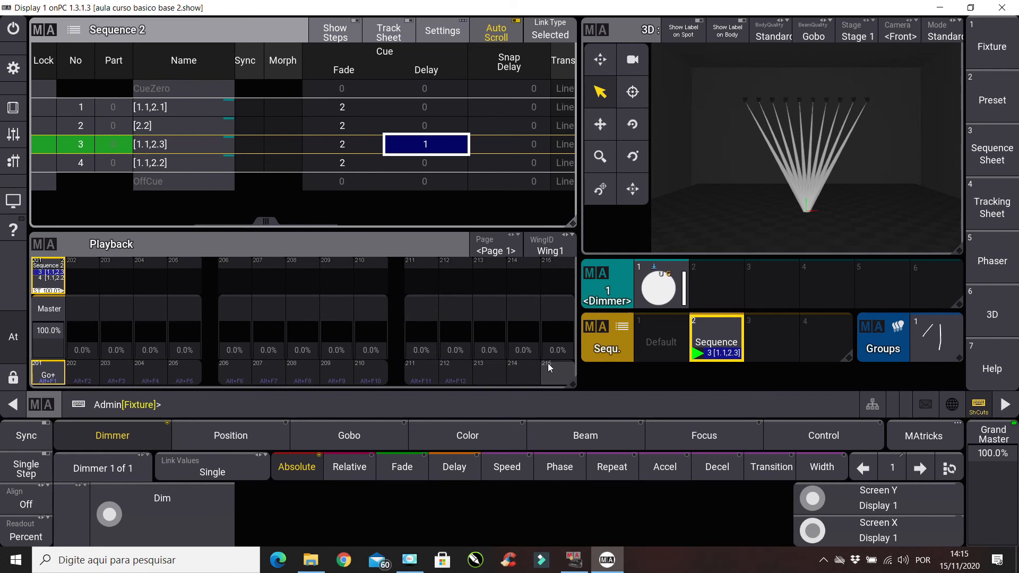
# - Examine the MIB and individual timing columns of the sequence sheet, then advance Sequence 2 to cue 4
pyautogui.moveTo(266, 221); pyautogui.dragTo(556, 253)
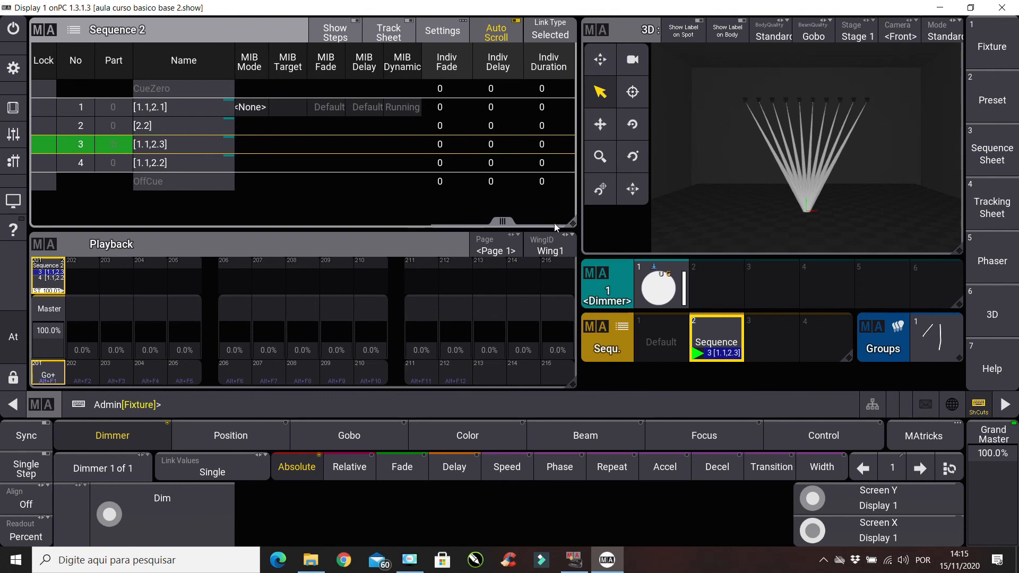
pyautogui.click(505, 223)
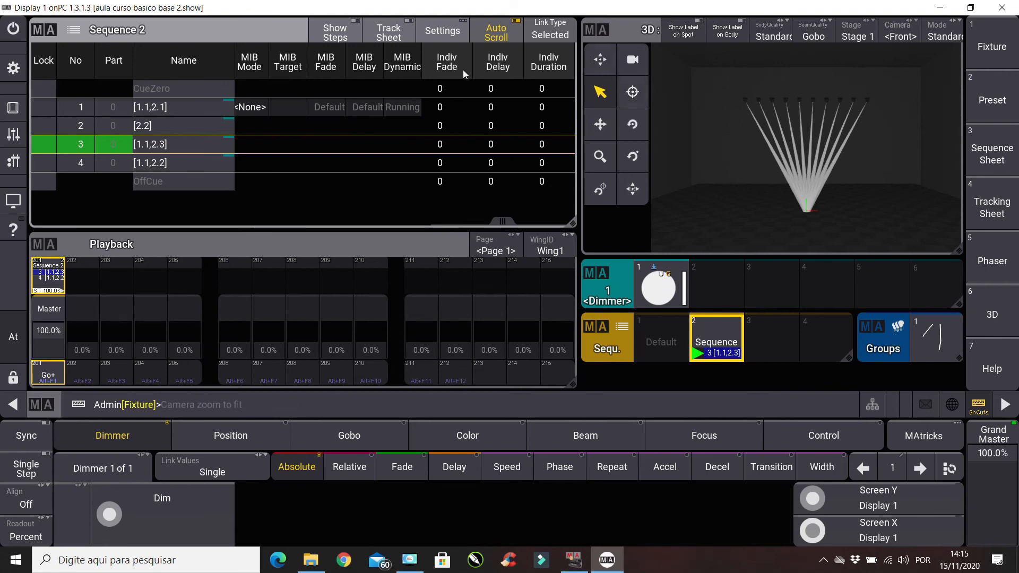
pyautogui.moveTo(507, 221); pyautogui.dragTo(274, 225)
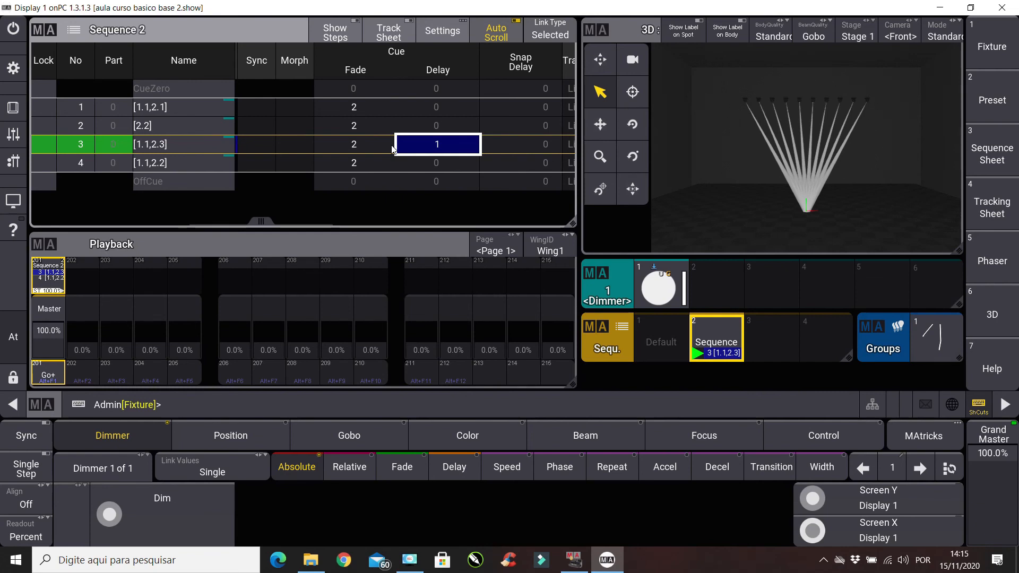
pyautogui.hotkey('alt', 'F1')
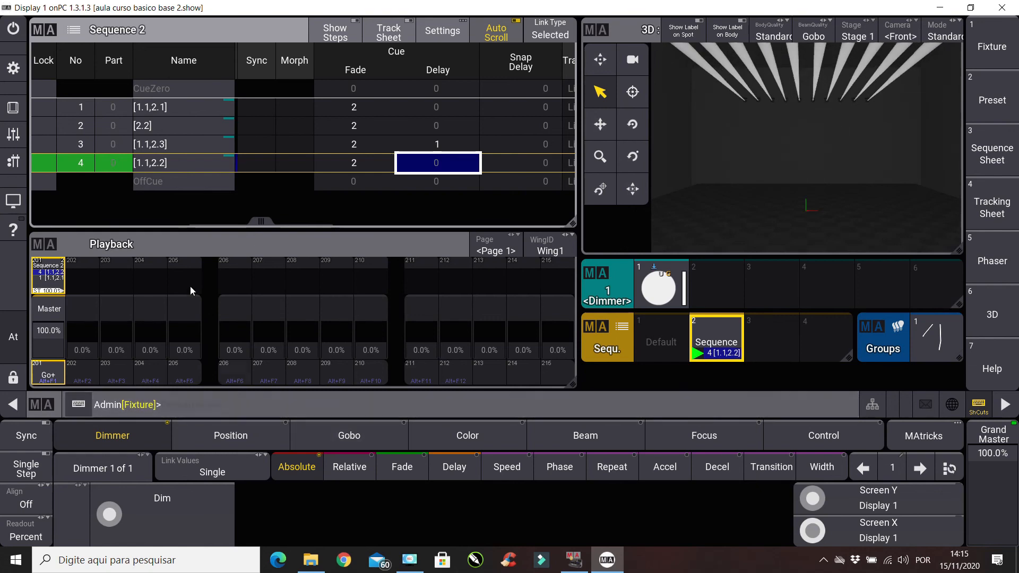
# - Issue a command setting a cue fade of 5 seconds and a cue delay of 2 seconds
pyautogui.click(13, 109)
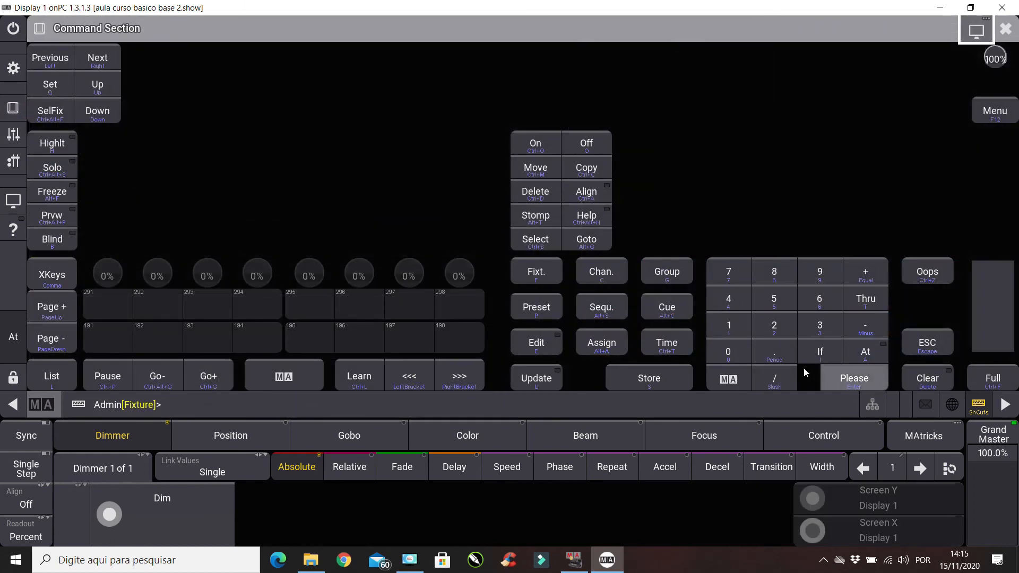
pyautogui.click(667, 343)
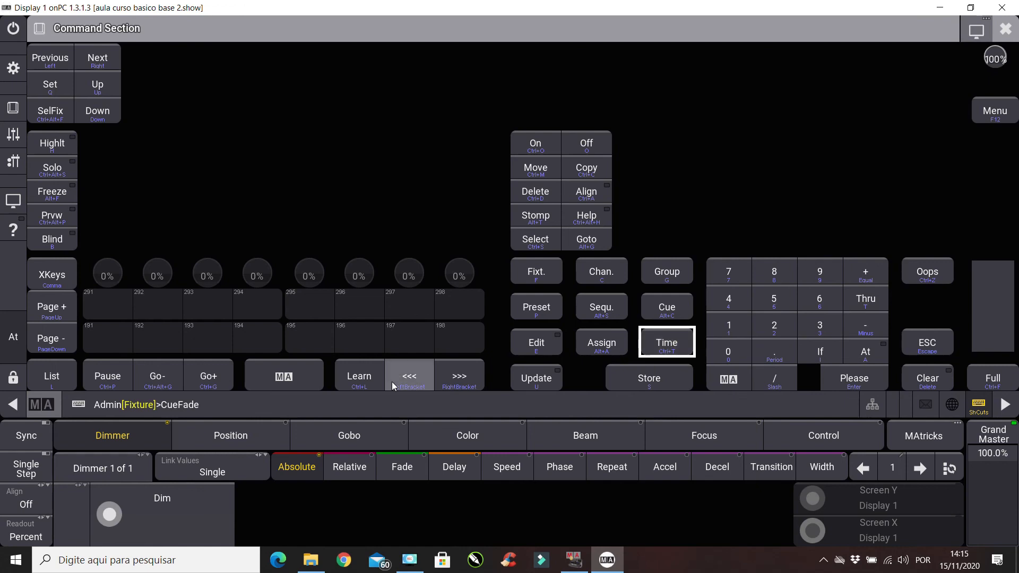
pyautogui.write('5')
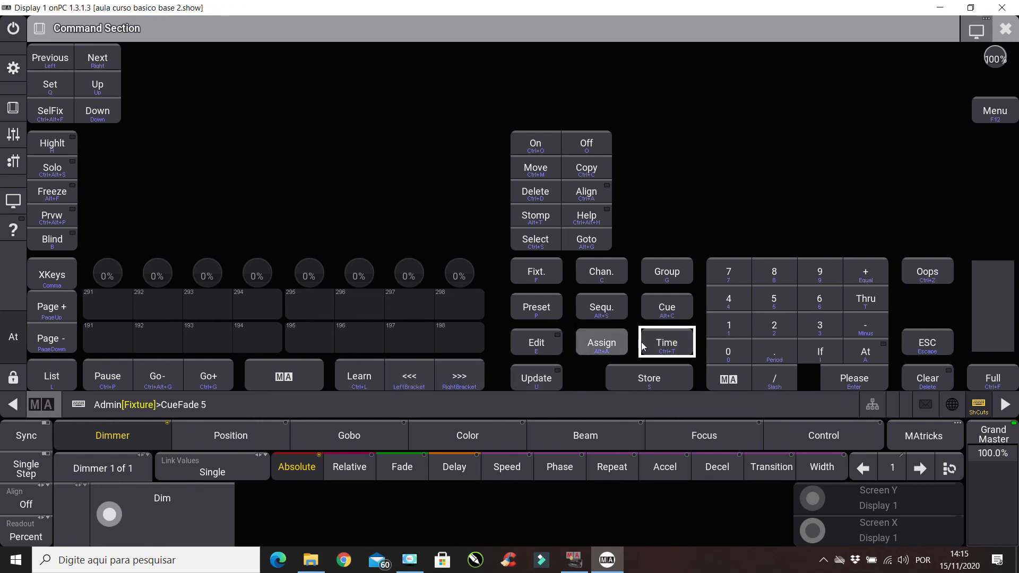
pyautogui.click(663, 345)
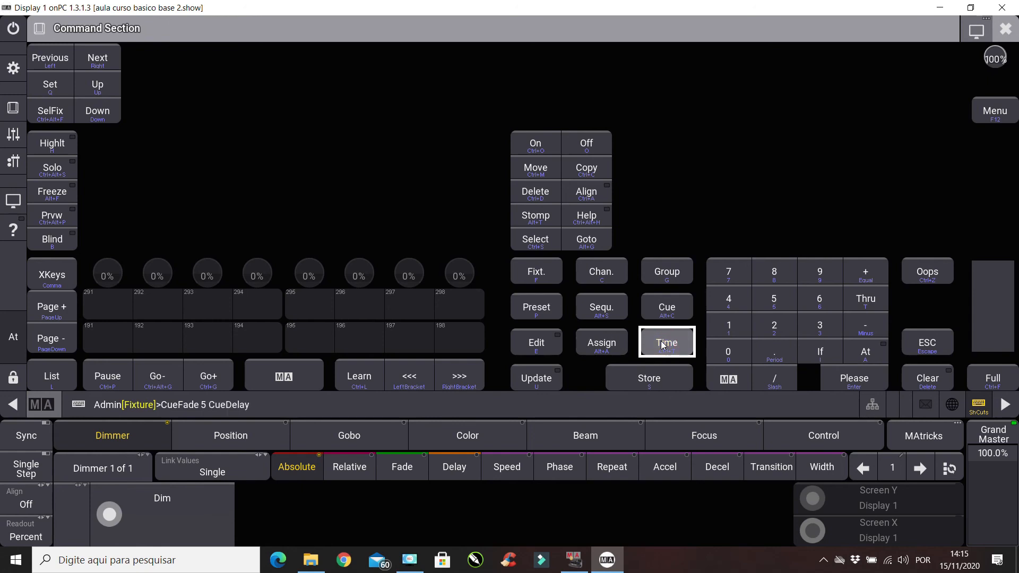
pyautogui.write('2')
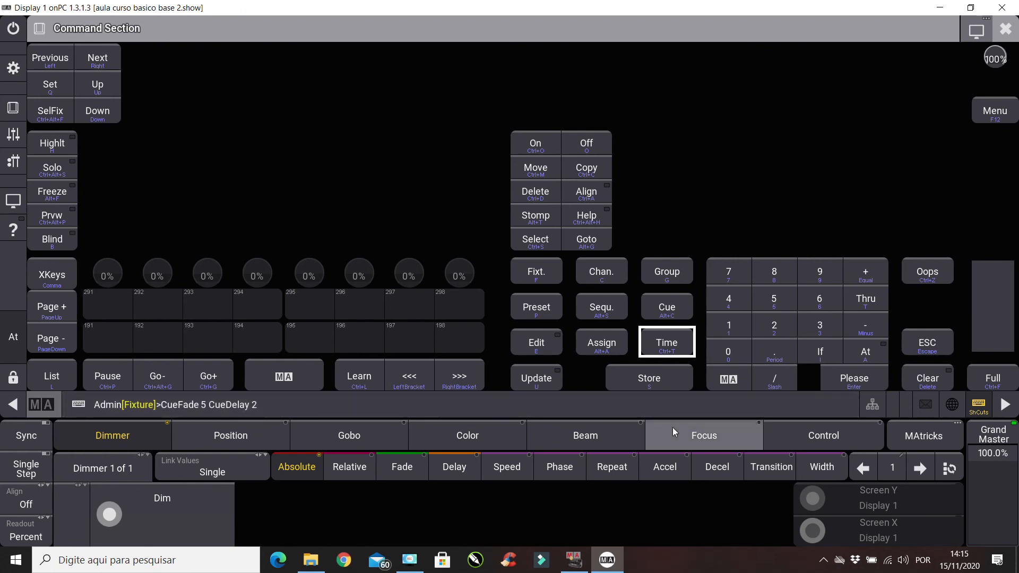
pyautogui.press('Return')
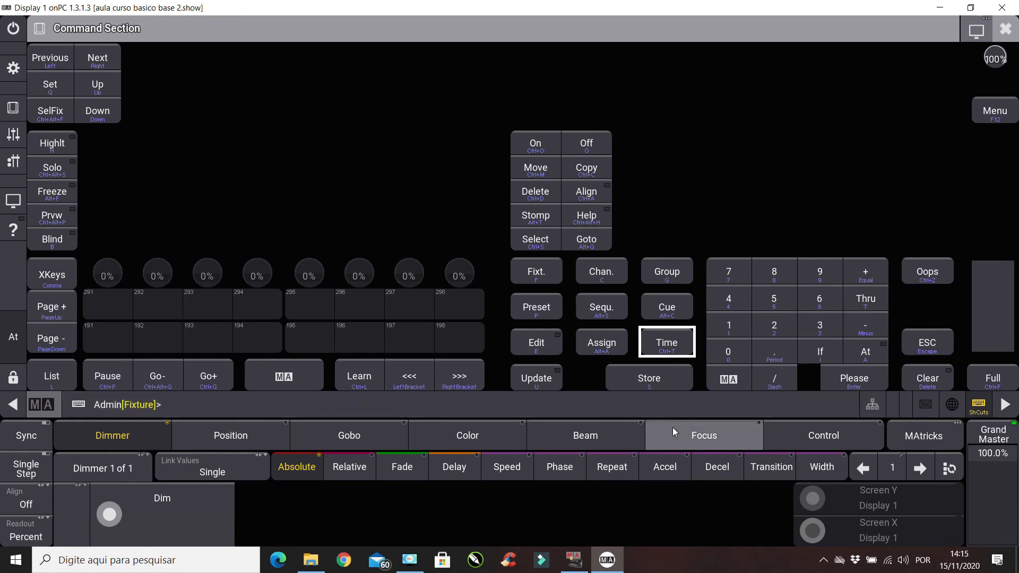
pyautogui.click(1005, 28)
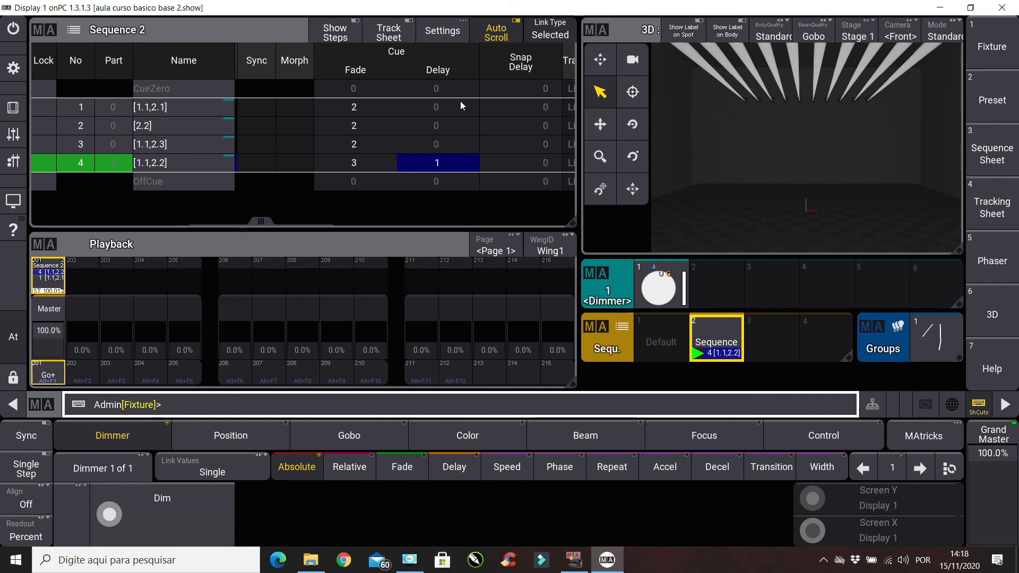
# - Set cue 1 of Sequence 2 to a 5-second fade and a 1-second delay with CueFade and CueDelay
pyautogui.write('CueFade 5 CueDelay 1')
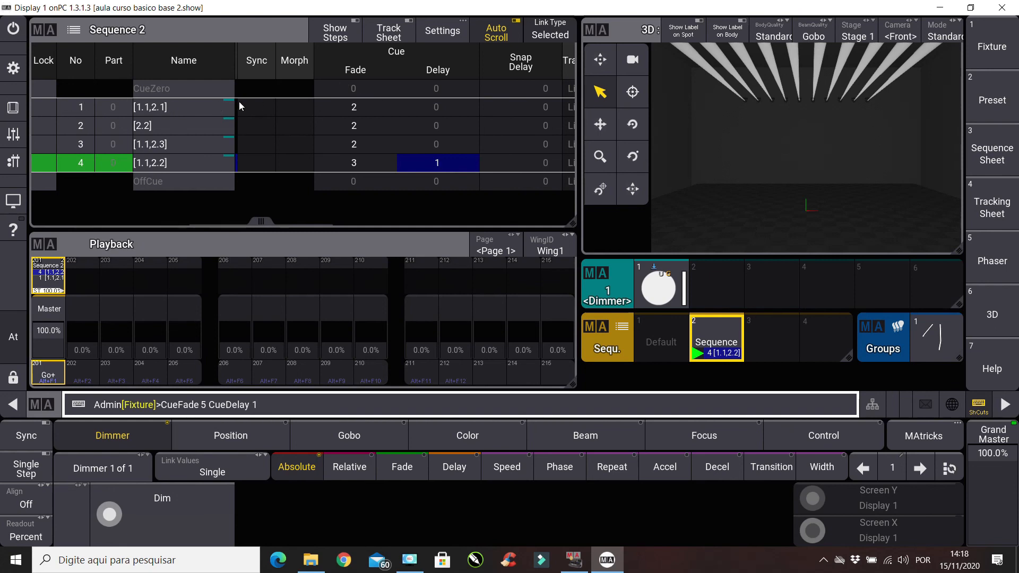
pyautogui.press('q')
pyautogui.write('1')
pyautogui.press('Return')
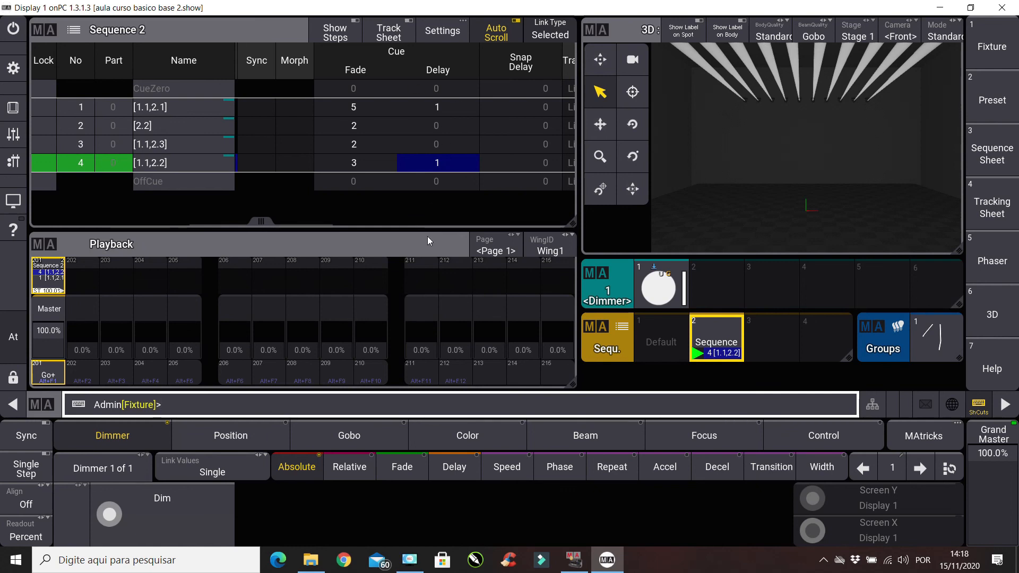
# - Run Sequence 2 on executor 201 through cues 1 to 4 to check the cue times
pyautogui.hotkey('alt', 'F1')
pyautogui.hotkey('alt', 'F1')
pyautogui.hotkey('alt', 'F1')
pyautogui.hotkey('alt', 'F1')
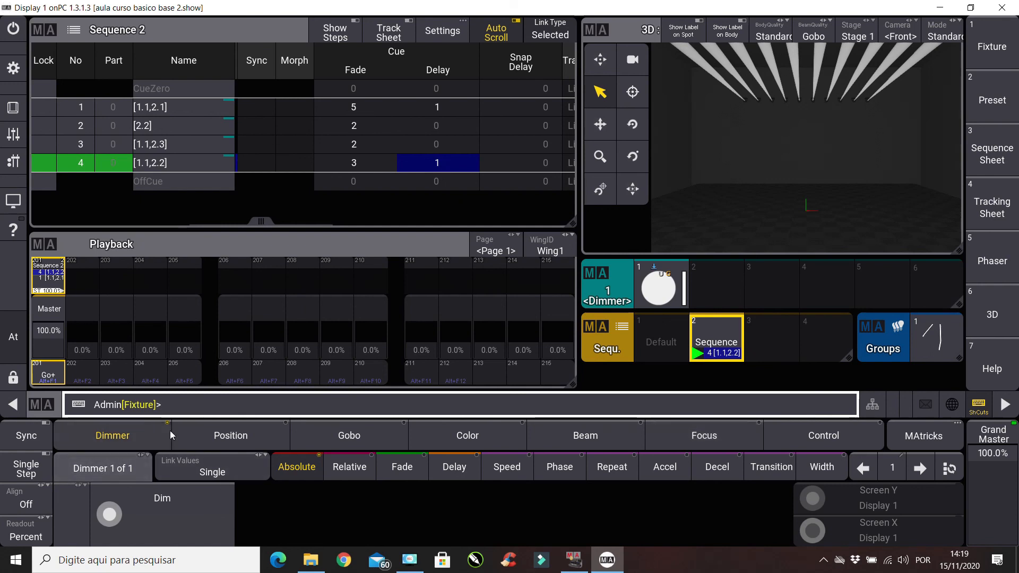
# - Recall the star position preset 2.3 for group 1 and store it as cue 5 of Sequence 2 with a 2-second fade
pyautogui.click(210, 440)
pyautogui.click(936, 338)
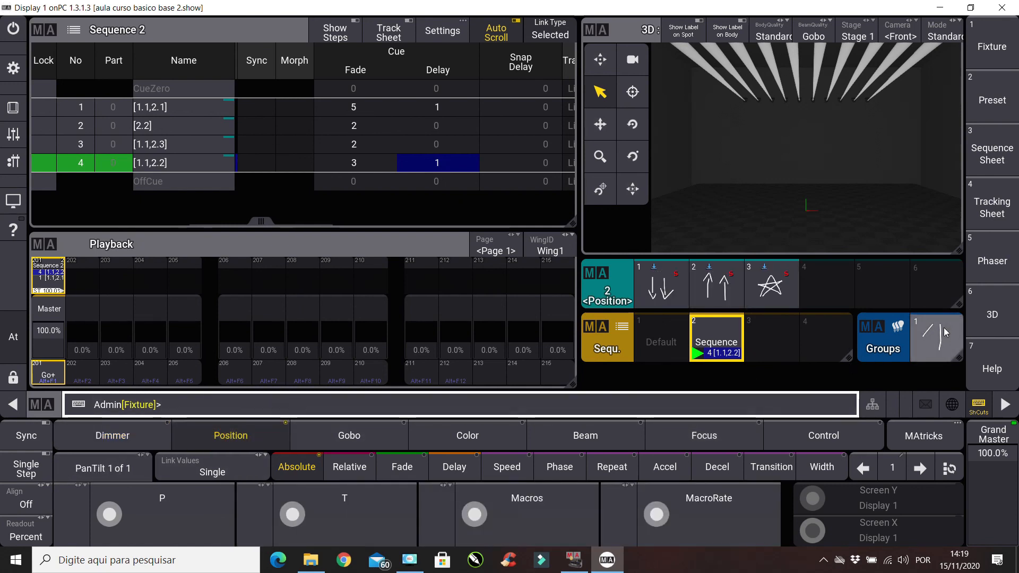
pyautogui.click(771, 286)
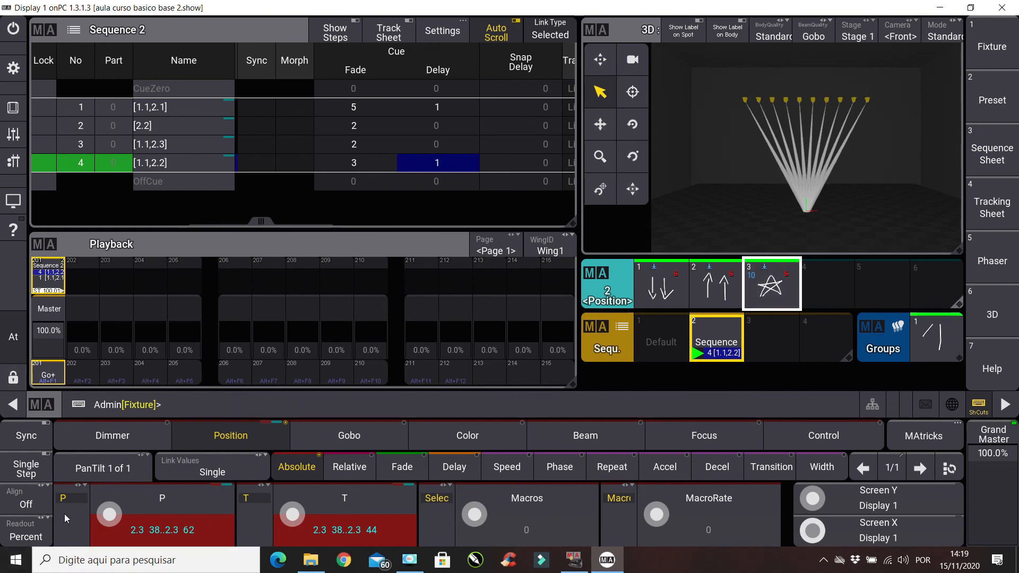
pyautogui.press('s')
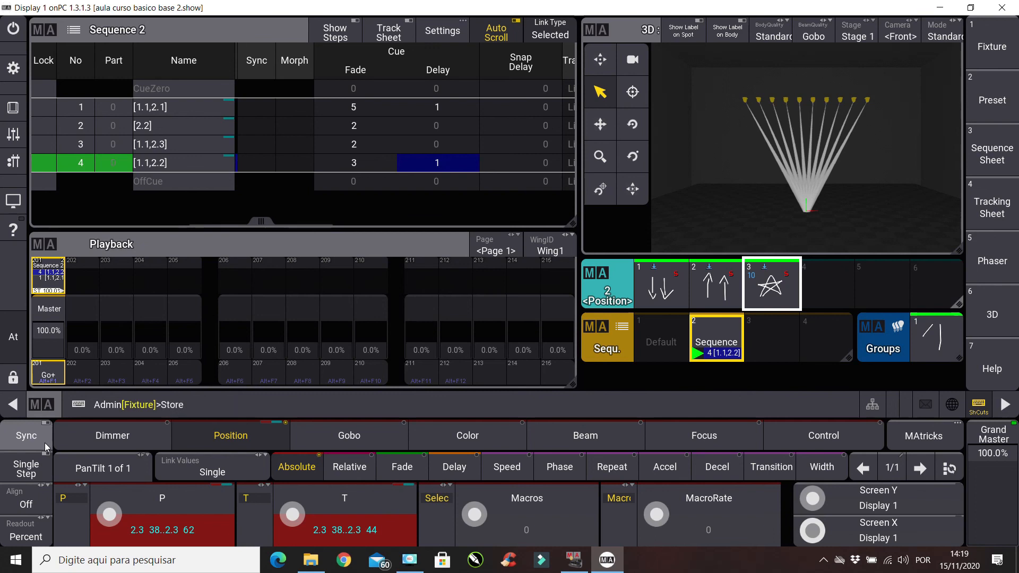
pyautogui.press('t')
pyautogui.press('Return')
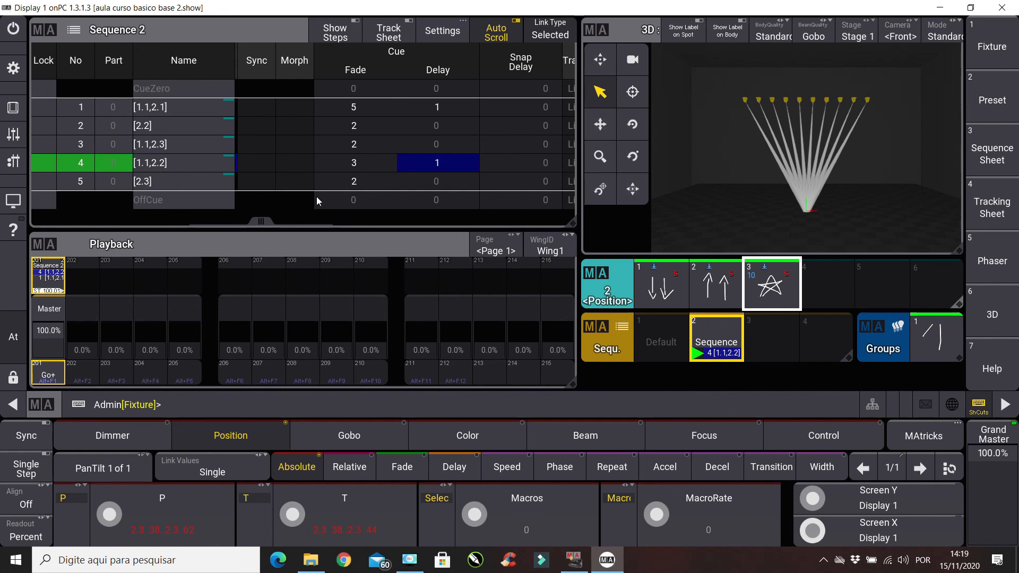
# - Play cue 5 on executor 201 and clear the programmer so the sequence controls the fixtures
pyautogui.hotkey('alt', 'F1')
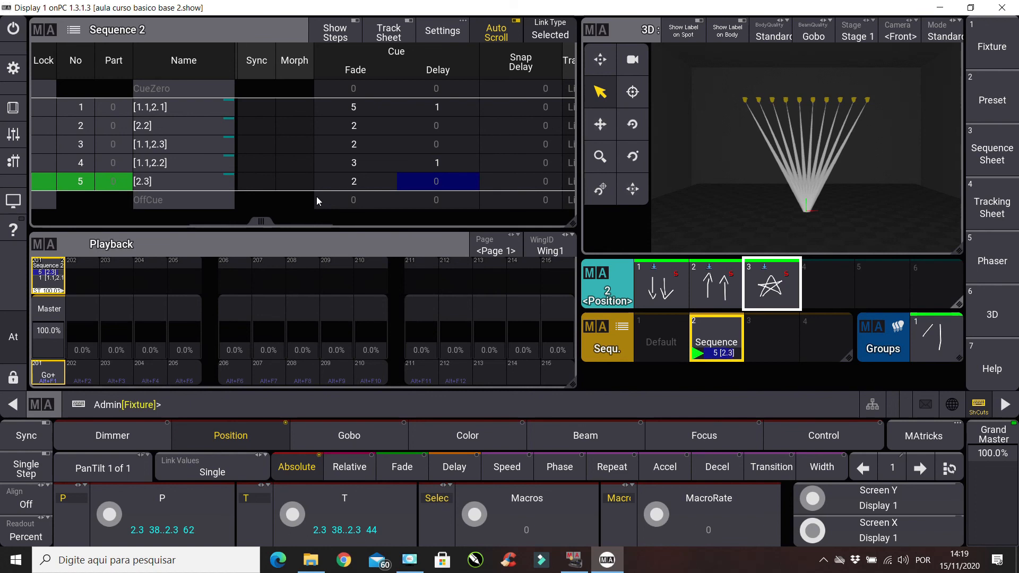
pyautogui.press('pageup')
pyautogui.hotkey('alt', 'F1')
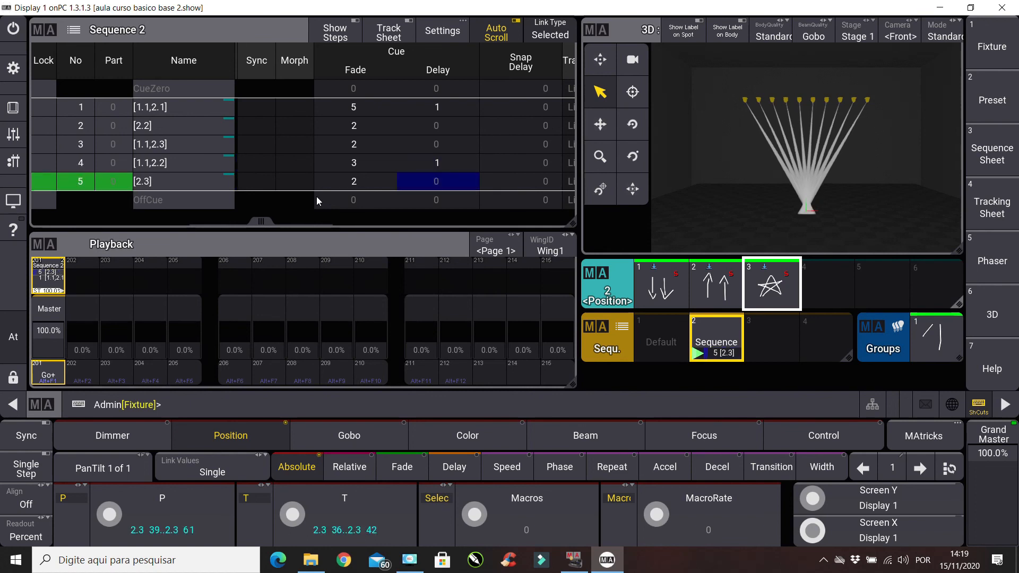
pyautogui.press('BackSpace')
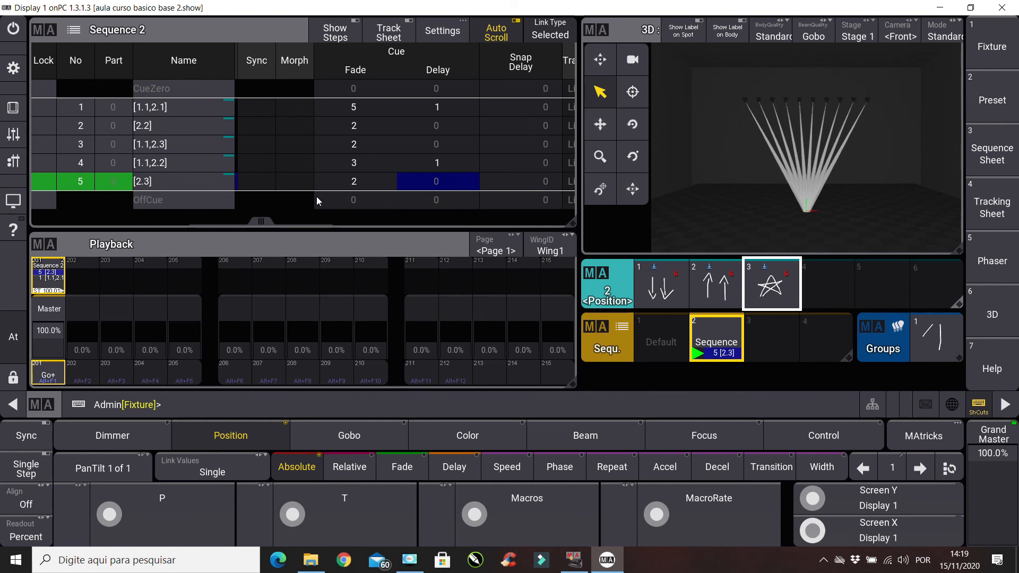
# - Step Sequence 2 backward and forward between cues 3, 4 and 5 to compare their position fades and delays in the 3D view
pyautogui.press('pageup')
pyautogui.hotkey('alt', 'F1')
pyautogui.press('pageup')
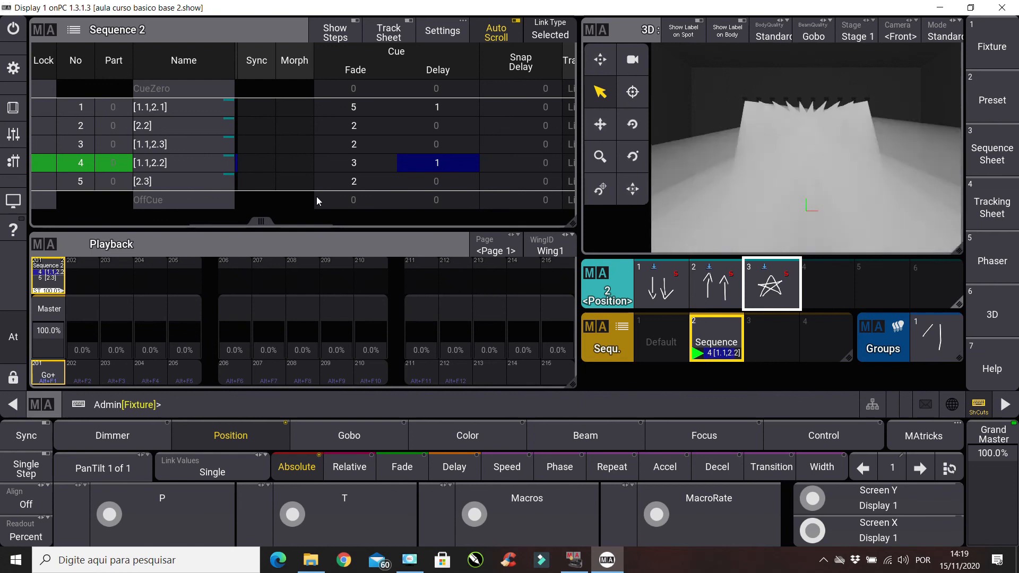
pyautogui.press('pagedown')
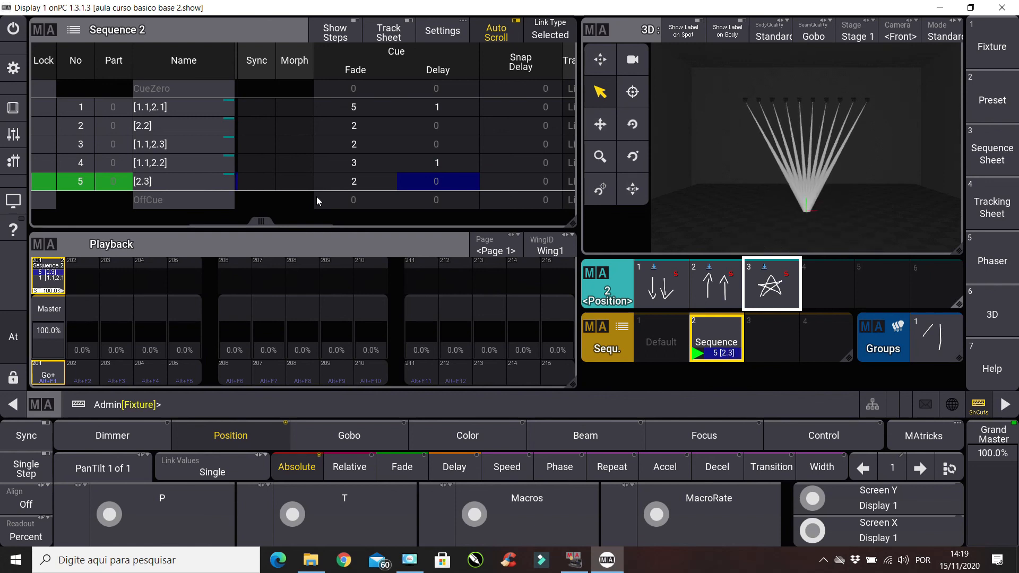
pyautogui.press('pageup')
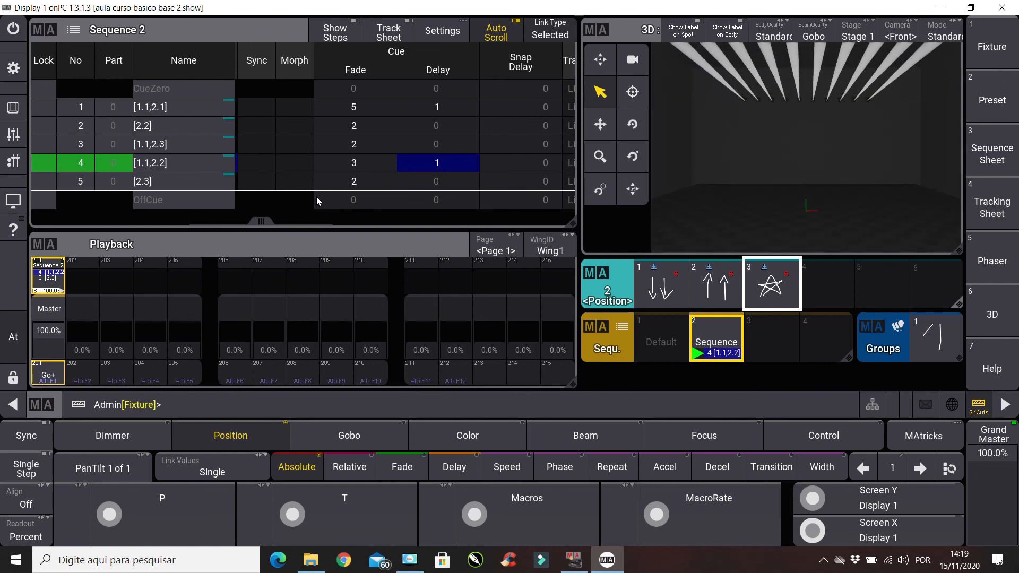
pyautogui.press('pageup')
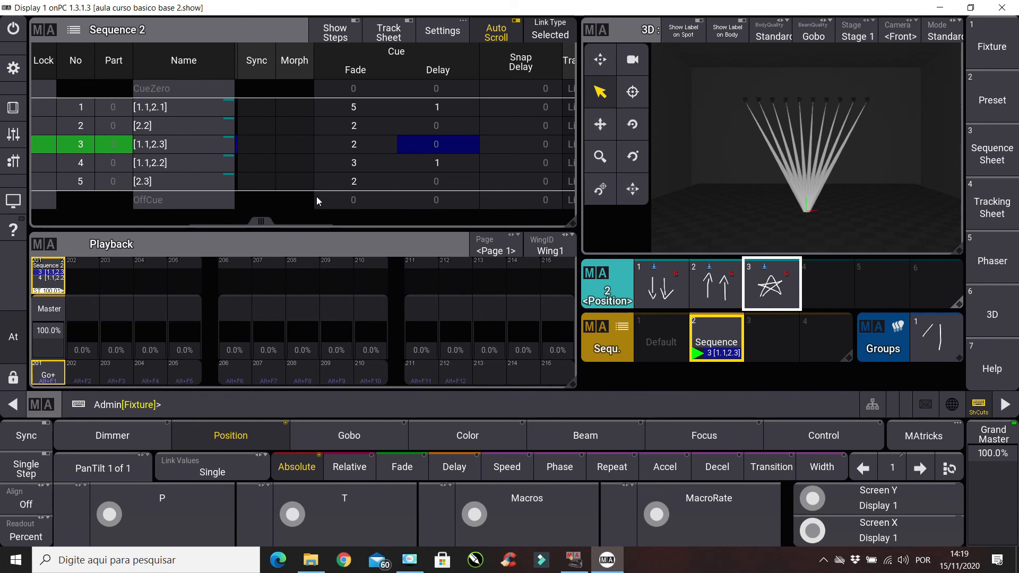
pyautogui.press('pagedown')
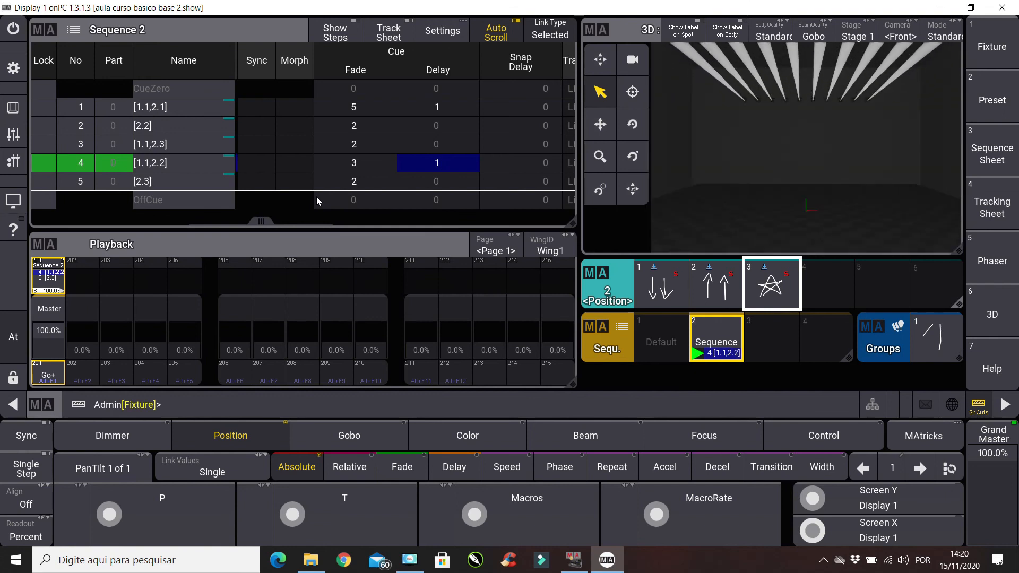
pyautogui.press('pagedown')
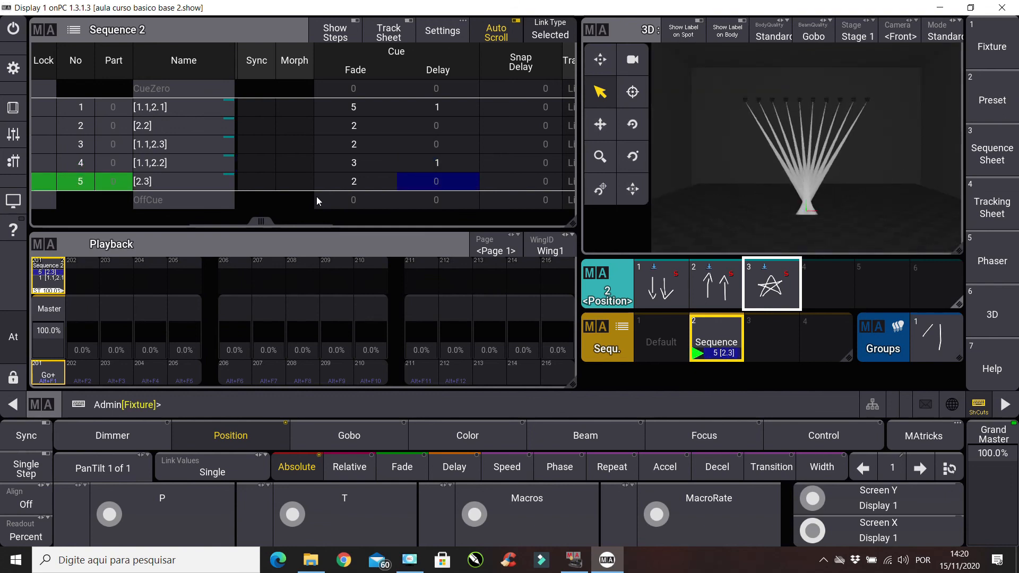
pyautogui.press('pageup')
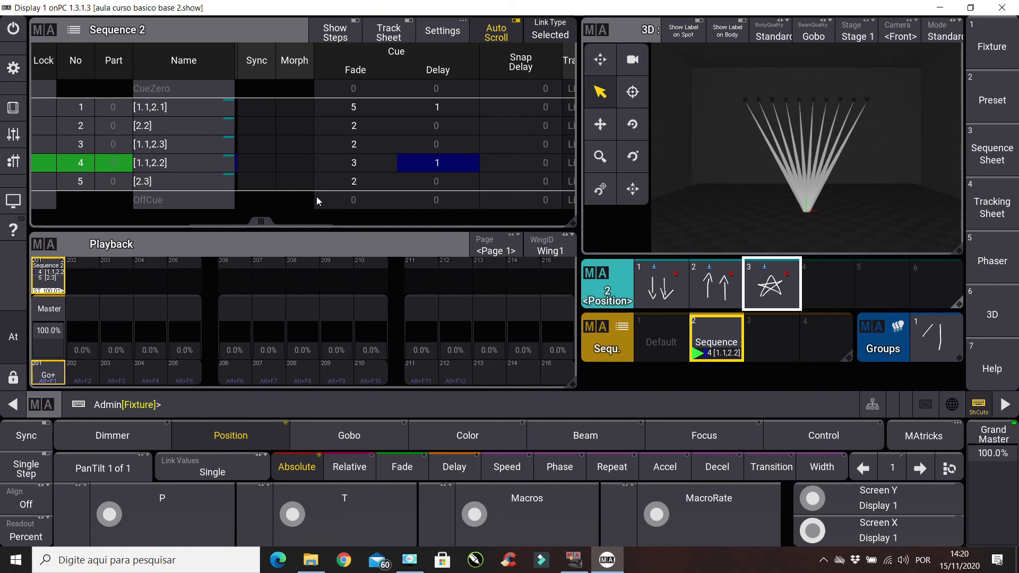